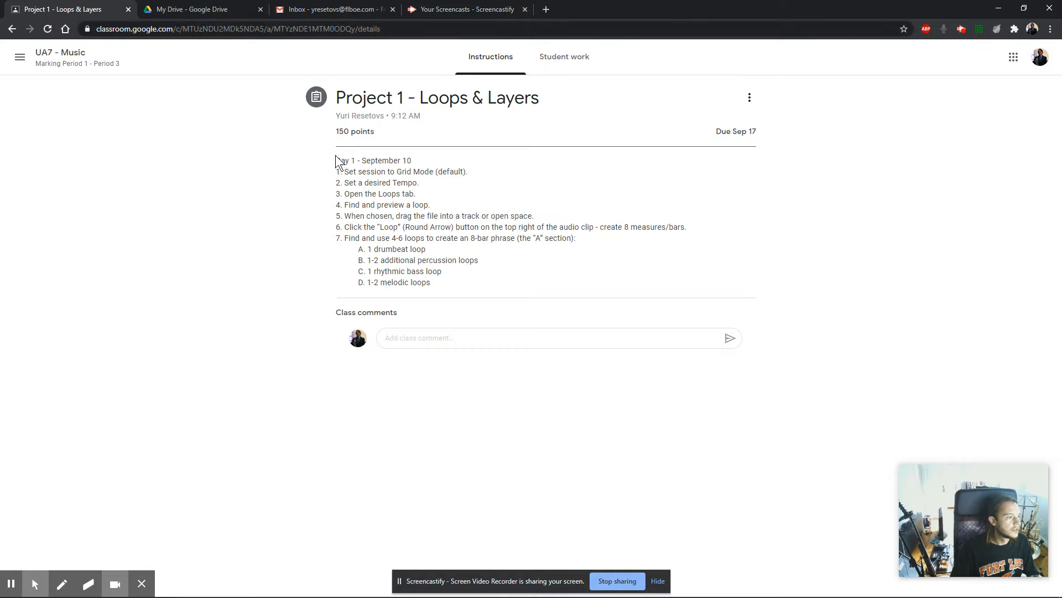
Open the Project 1 - Loops & Layers assignment for editing and insert "a new Project in Band Lab" after "Set" in instruction 1
{"action": "left_click", "coordinate": [750, 97]}
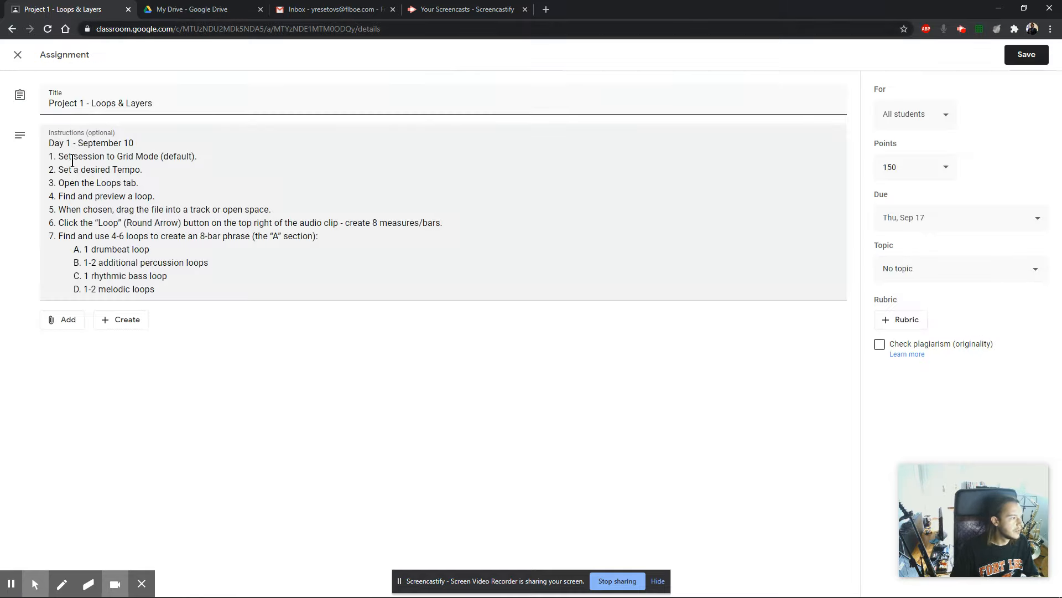
{"action": "left_click", "coordinate": [127, 166]}
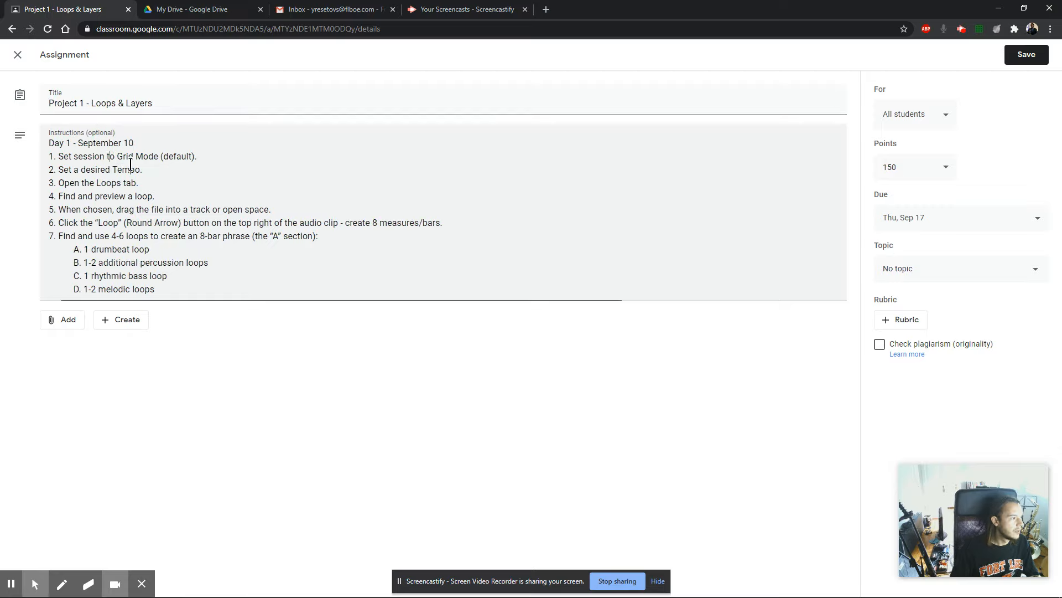
{"action": "type", "text": "a new Project in Band Labd"}
{"action": "key", "text": "BackSpace"}
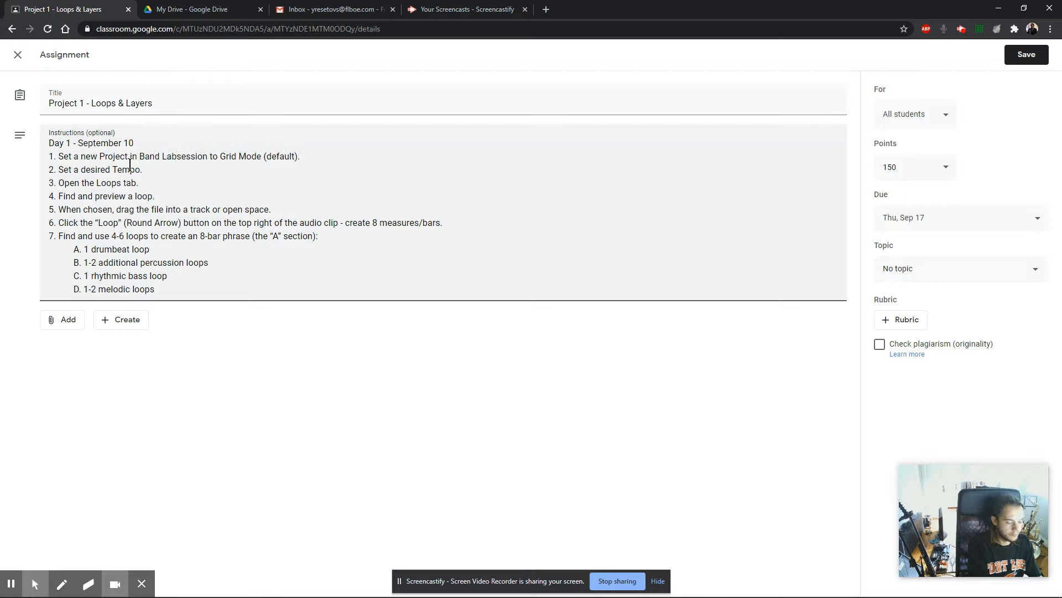
Remove the leftover "session to Grid Mode (default)" wording from instruction 1, keeping the period, and save the assignment
{"action": "key", "text": "Delete"}
{"action": "key", "text": "Delete"}
{"action": "key", "text": "Delete"}
{"action": "key", "text": "Delete"}
{"action": "key", "text": "Delete"}
{"action": "key", "text": "Delete"}
{"action": "key", "text": "Delete"}
{"action": "key", "text": "Delete"}
{"action": "key", "text": "Delete"}
{"action": "key", "text": "shift+Right"}
{"action": "key", "text": "shift+Right"}
{"action": "key", "text": "shift+Right"}
{"action": "key", "text": "shift+Right"}
{"action": "key", "text": "shift+Right"}
{"action": "key", "text": "shift+Right"}
{"action": "key", "text": "shift+Right"}
{"action": "key", "text": "shift+Right"}
{"action": "key", "text": "shift+Right"}
{"action": "key", "text": "shift+Right"}
{"action": "key", "text": "shift+Right"}
{"action": "key", "text": "shift+Right"}
{"action": "key", "text": "shift+Right"}
{"action": "key", "text": "shift+Right"}
{"action": "key", "text": "shift+Right"}
{"action": "key", "text": "shift+Right"}
{"action": "key", "text": "shift+Right"}
{"action": "key", "text": "shift+Right"}
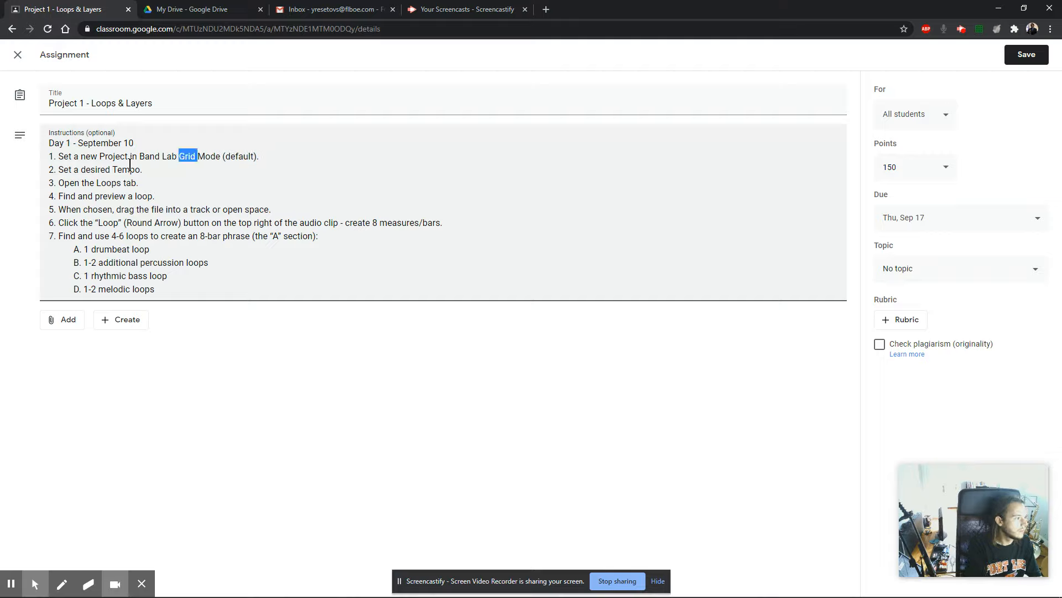
{"action": "key", "text": "Delete"}
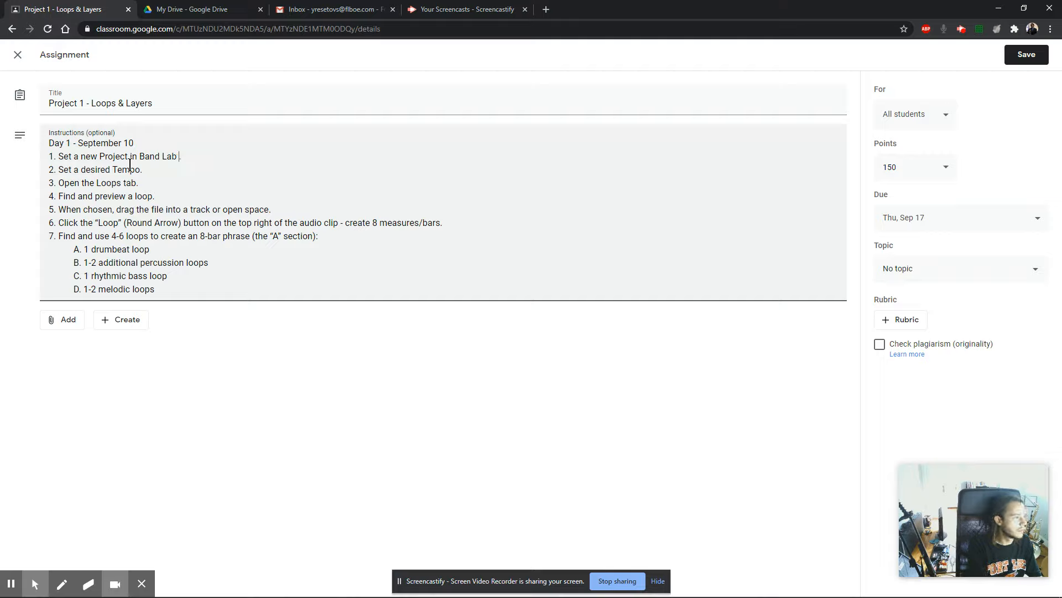
{"action": "left_click", "coordinate": [345, 159]}
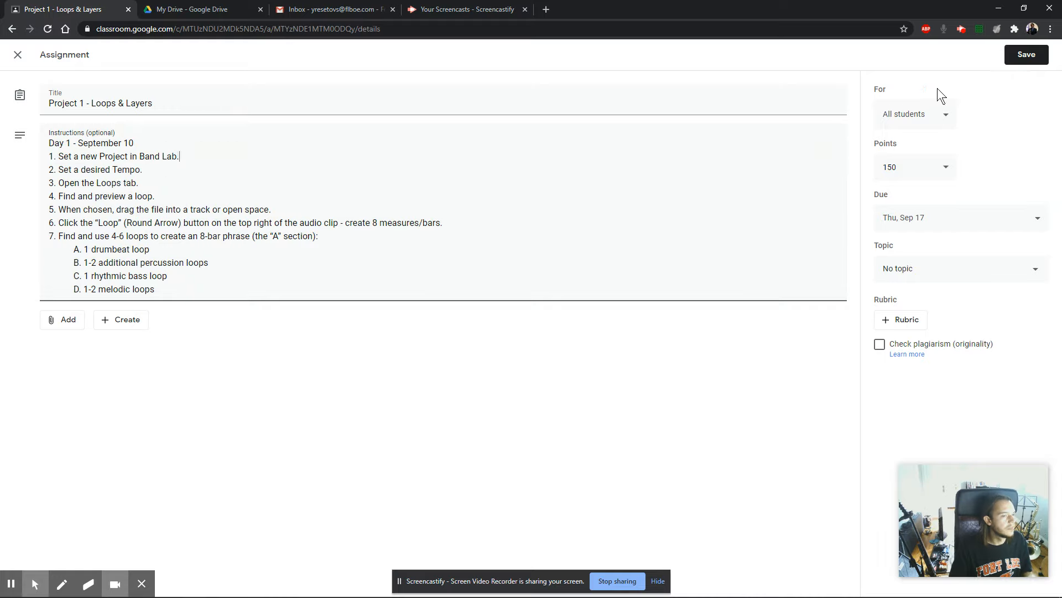
{"action": "left_click", "coordinate": [1008, 55]}
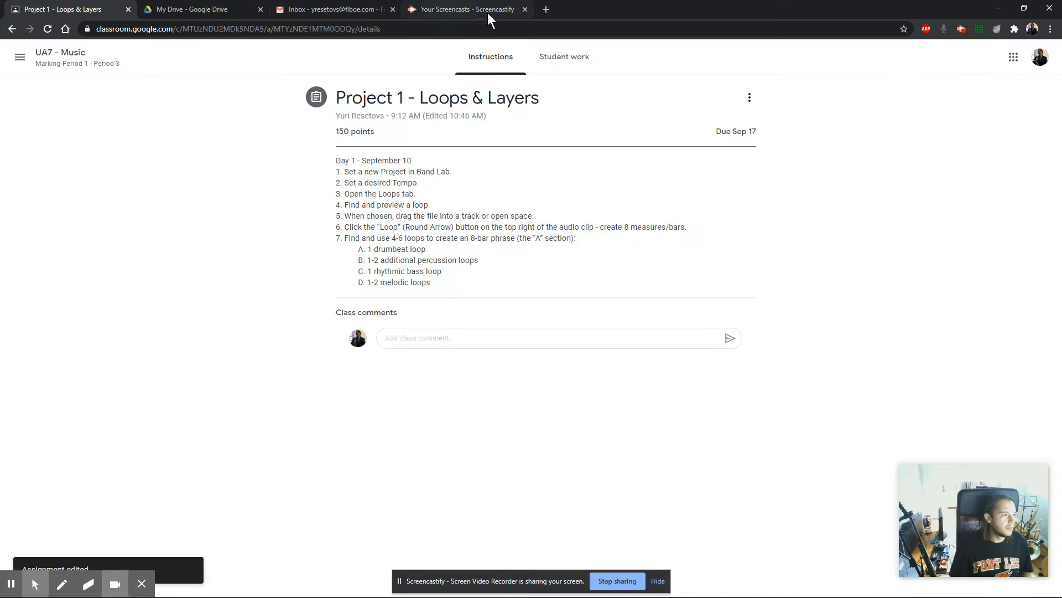
Open bandlab.com in a new browser tab and create a new project with the loop browser open
{"action": "left_click", "coordinate": [549, 13]}
{"action": "type", "text": "bandlab.com"}
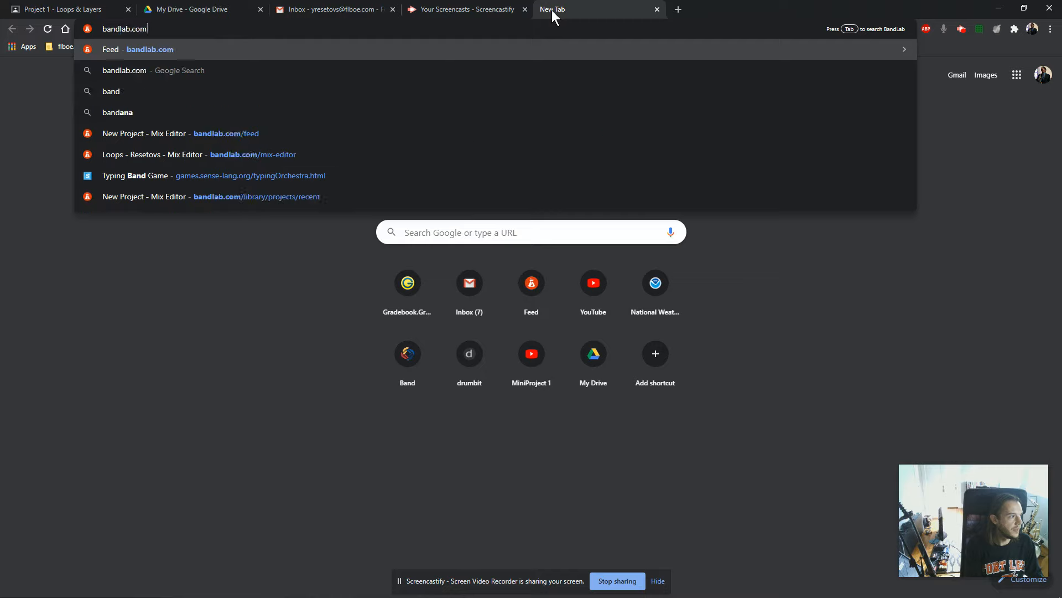
{"action": "key", "text": "Return"}
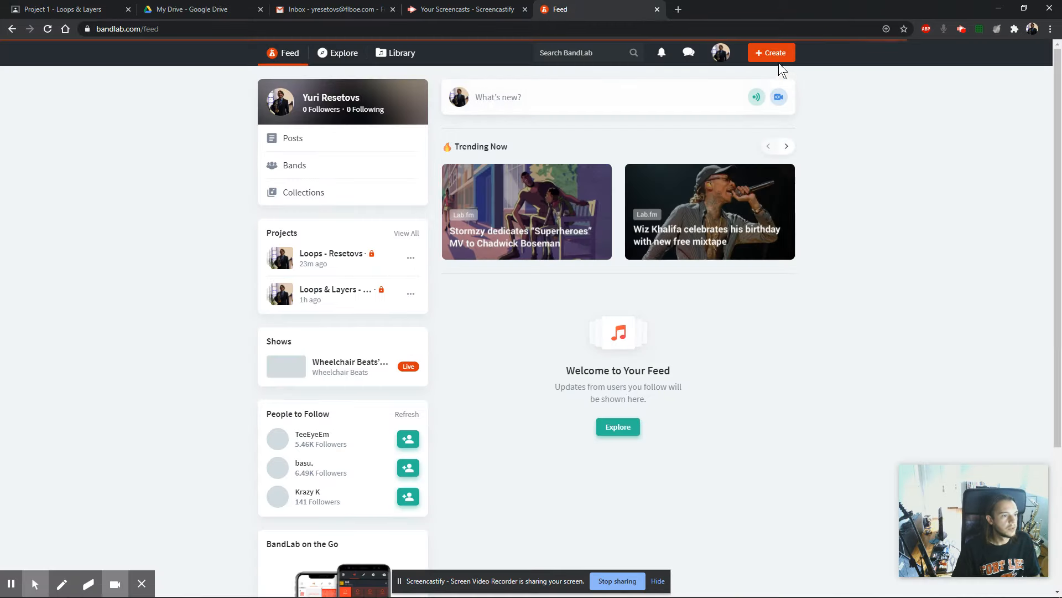
{"action": "left_click", "coordinate": [766, 53]}
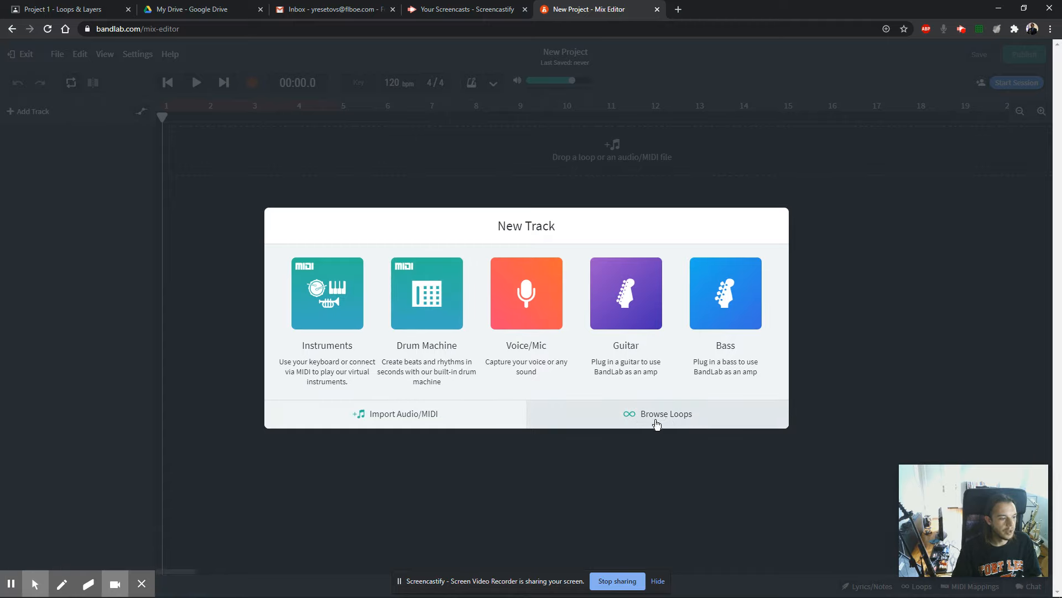
{"action": "left_click", "coordinate": [660, 421]}
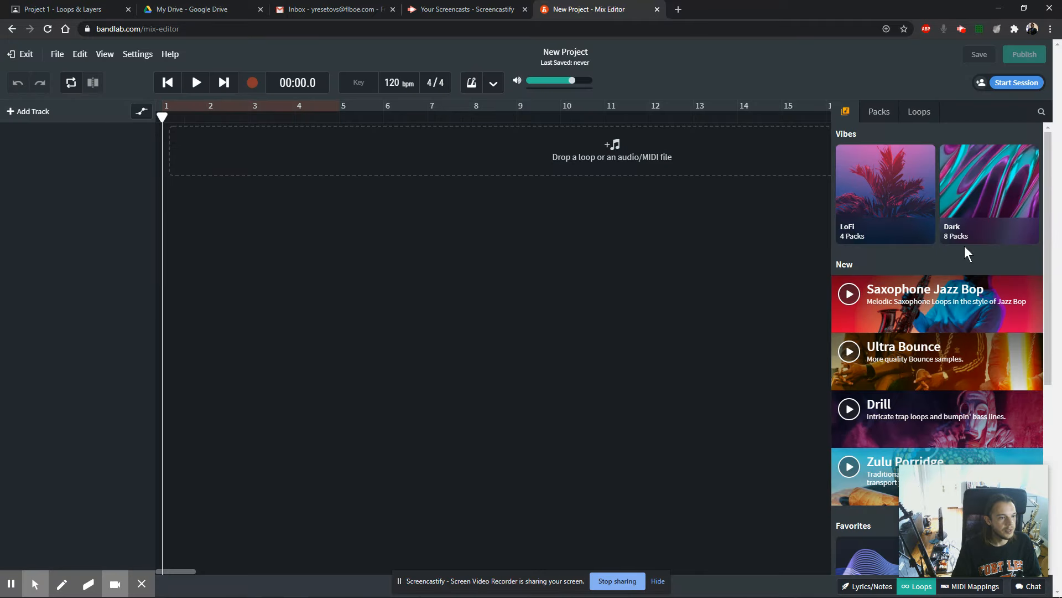
Browse the featured loop collections and the list of loop packs, including its genre and character filters
{"action": "mouse_move", "coordinate": [975, 480]}
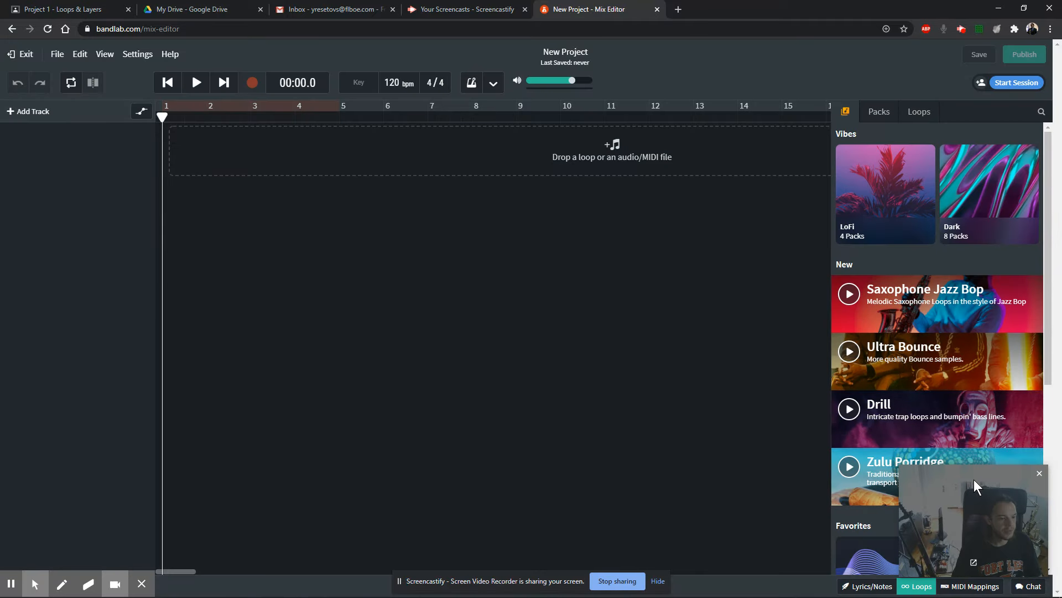
{"action": "left_click_drag", "start_coordinate": [1050, 169], "coordinate": [1050, 168]}
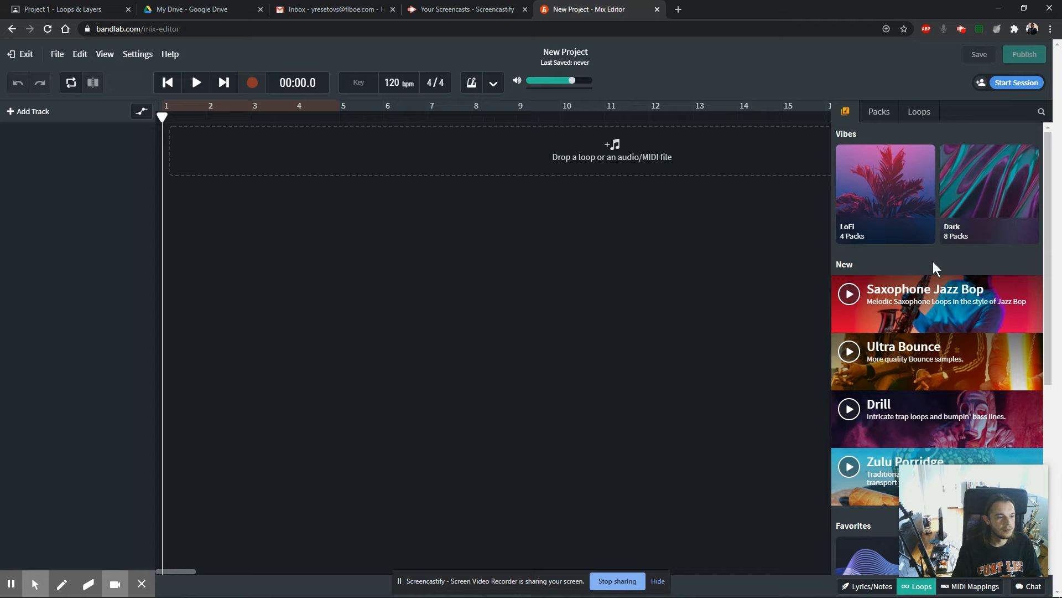
{"action": "scroll", "coordinate": [884, 296], "scroll_direction": "down", "scroll_amount": 4}
{"action": "scroll", "coordinate": [884, 298], "scroll_direction": "down", "scroll_amount": 1}
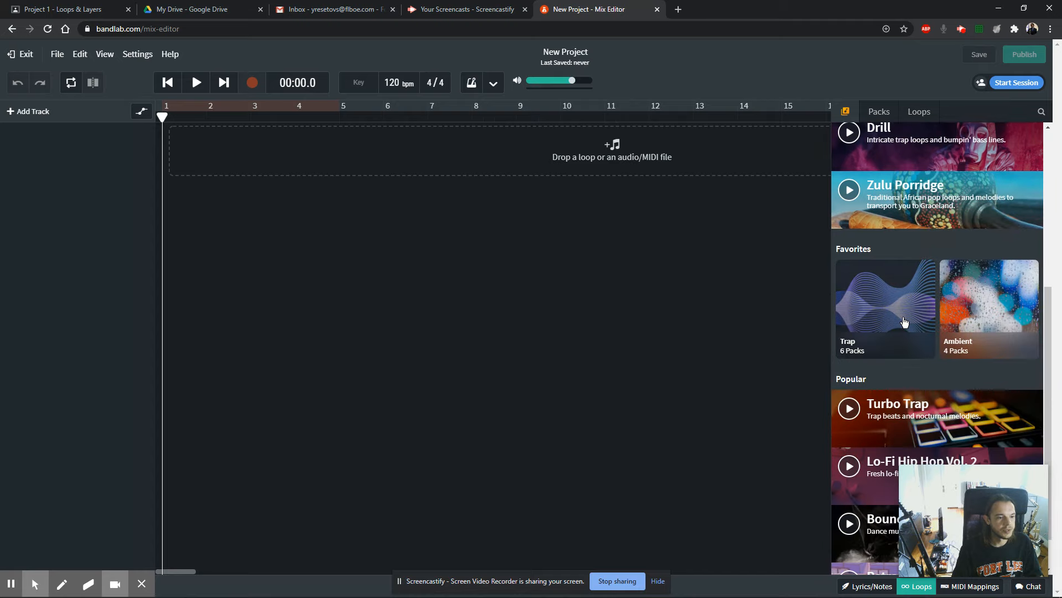
{"action": "scroll", "coordinate": [904, 321], "scroll_direction": "down", "scroll_amount": 1}
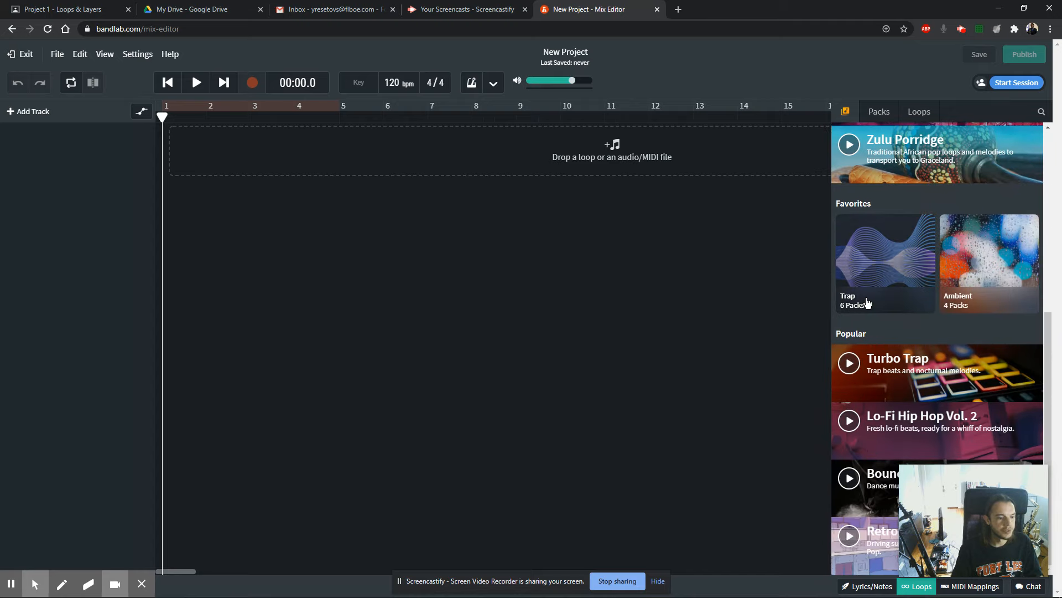
{"action": "scroll", "coordinate": [870, 299], "scroll_direction": "up", "scroll_amount": 5}
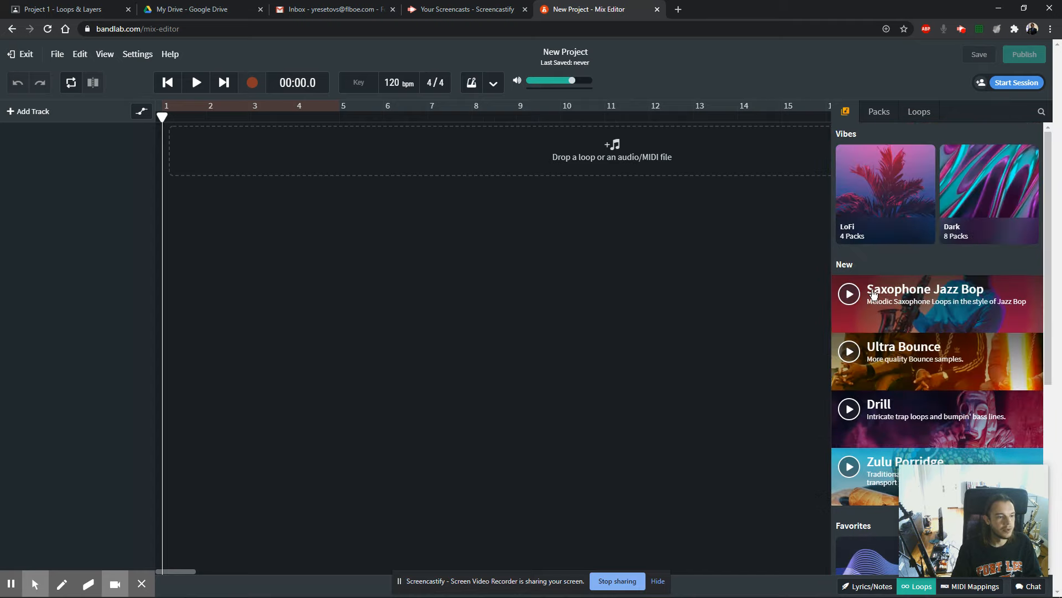
{"action": "left_click", "coordinate": [882, 114]}
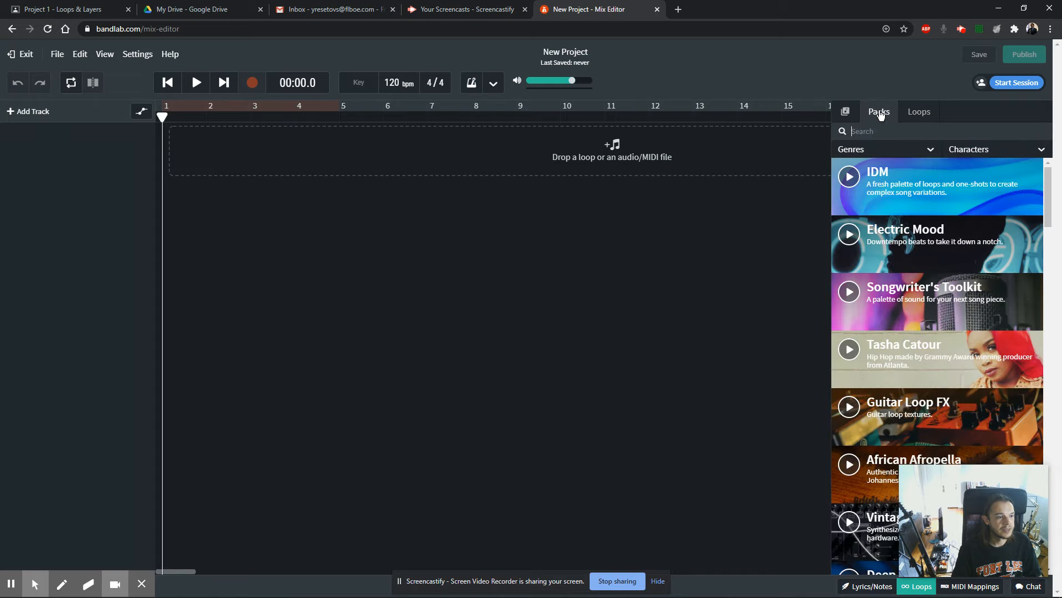
{"action": "left_click", "coordinate": [921, 151]}
{"action": "left_click", "coordinate": [982, 155]}
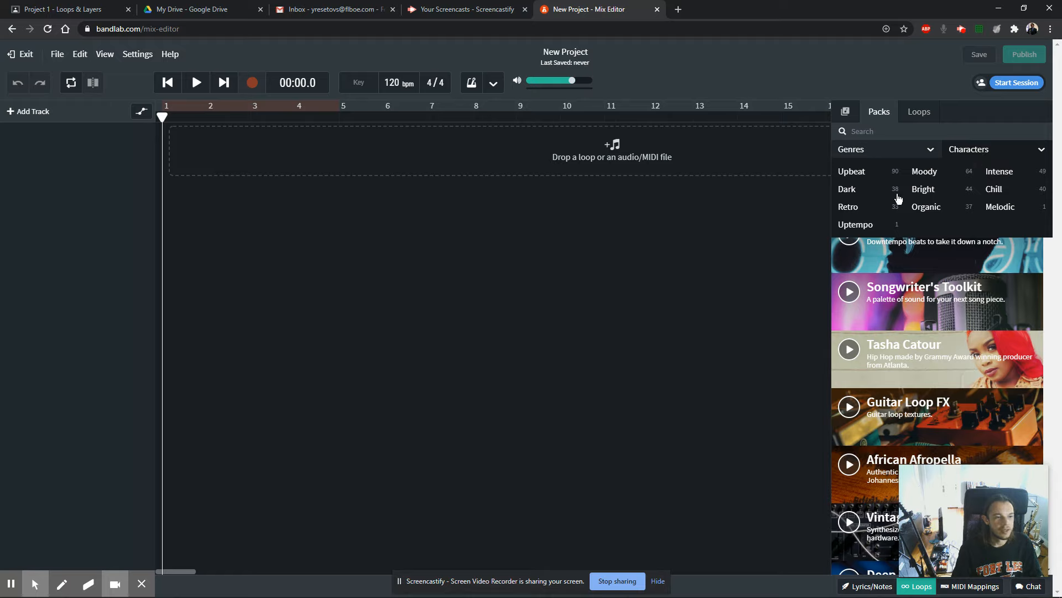
{"action": "left_click", "coordinate": [969, 151]}
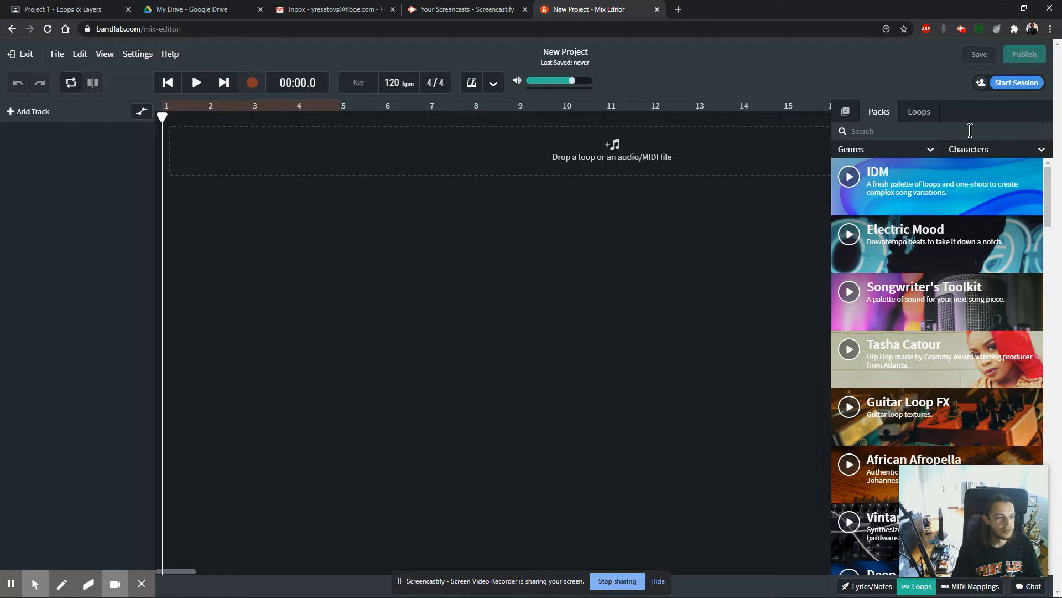
{"action": "scroll", "coordinate": [912, 289], "scroll_direction": "down", "scroll_amount": 9}
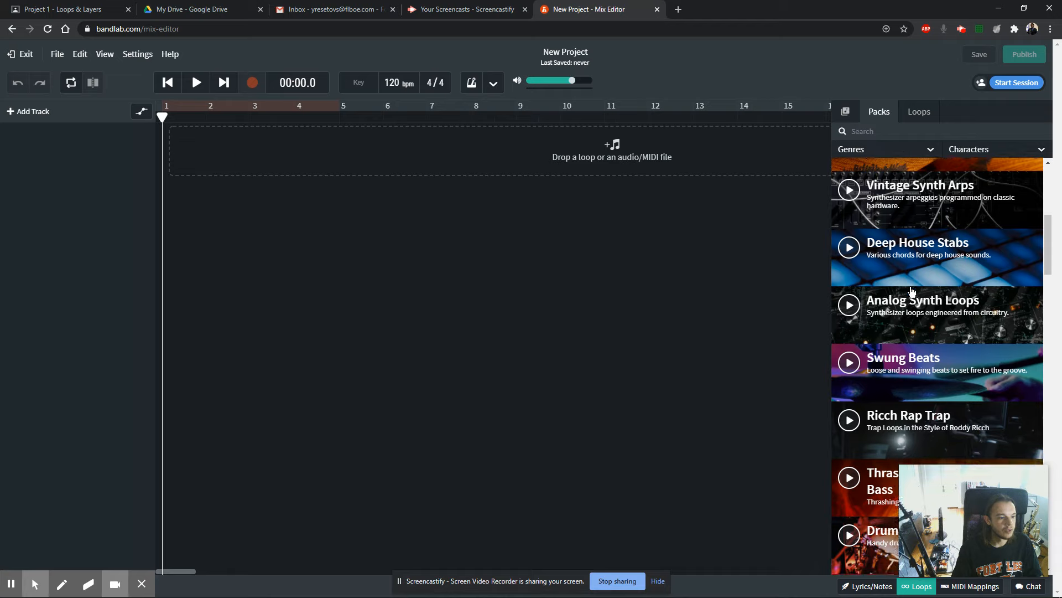
{"action": "scroll", "coordinate": [912, 284], "scroll_direction": "up", "scroll_amount": 9}
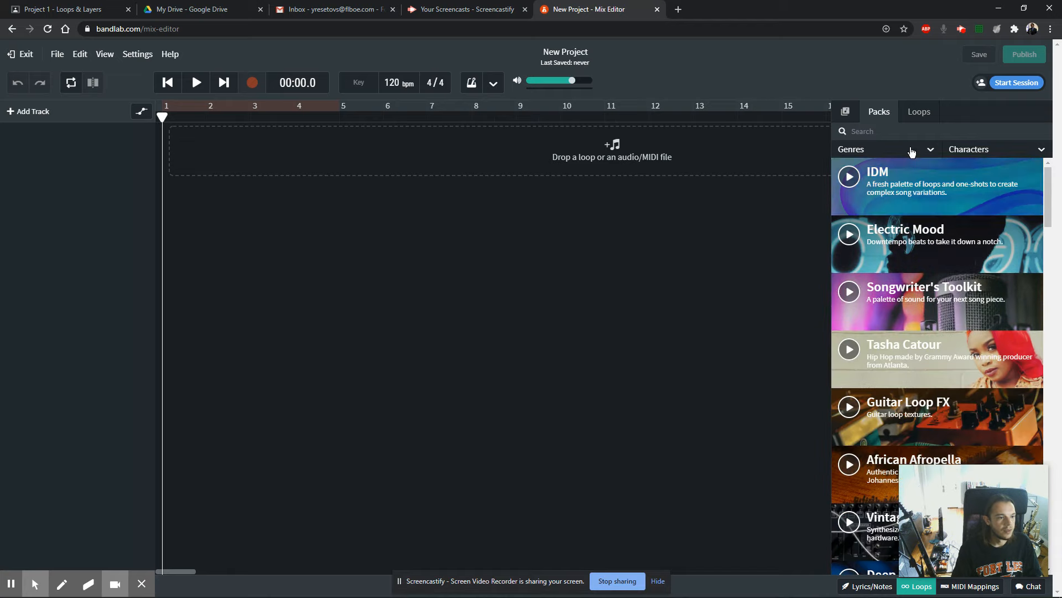
Examine the instrument and genre categories available for filtering individual loops
{"action": "left_click", "coordinate": [913, 116]}
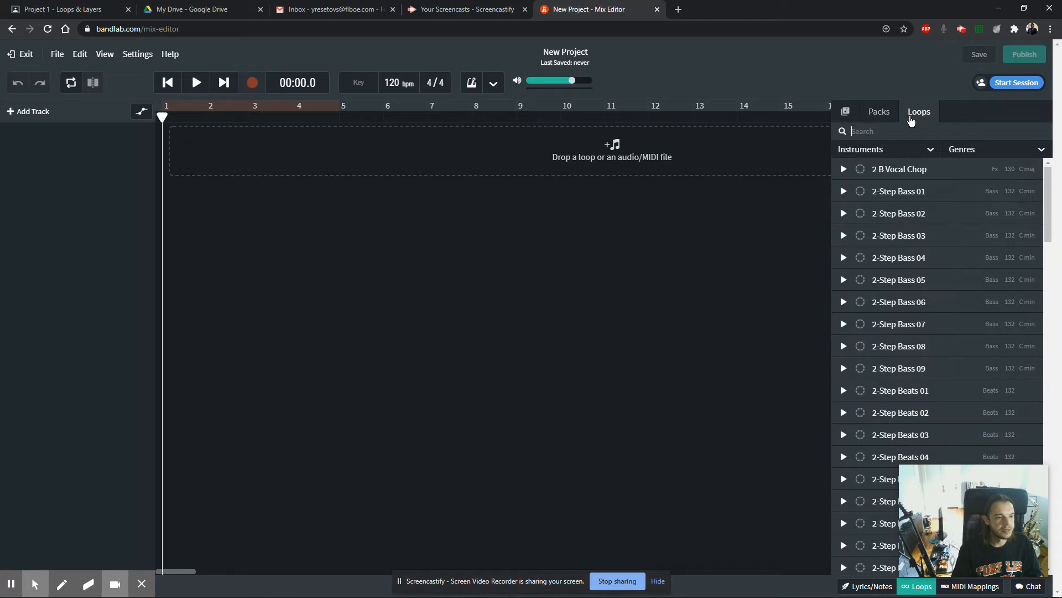
{"action": "left_click", "coordinate": [937, 157]}
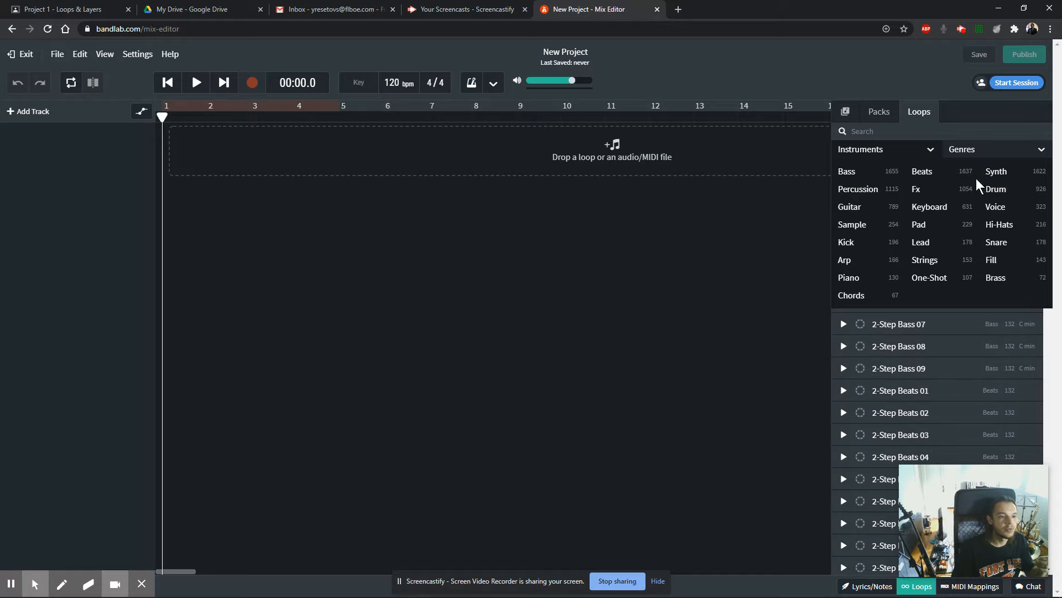
{"action": "left_click", "coordinate": [1037, 156]}
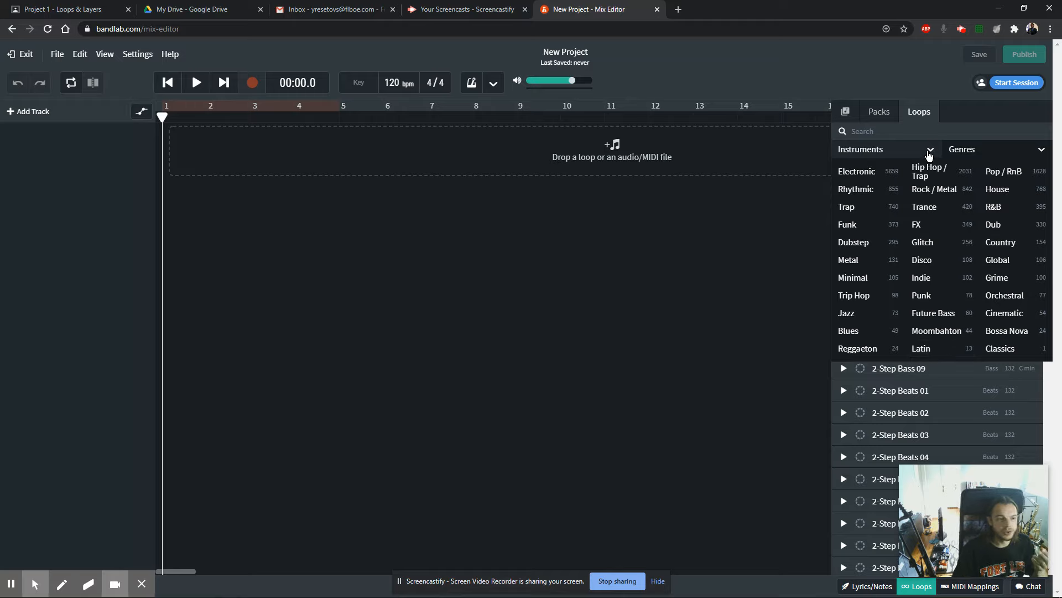
Filter the individual loops by the Electronic genre and reset the genre filter
{"action": "left_click", "coordinate": [886, 171]}
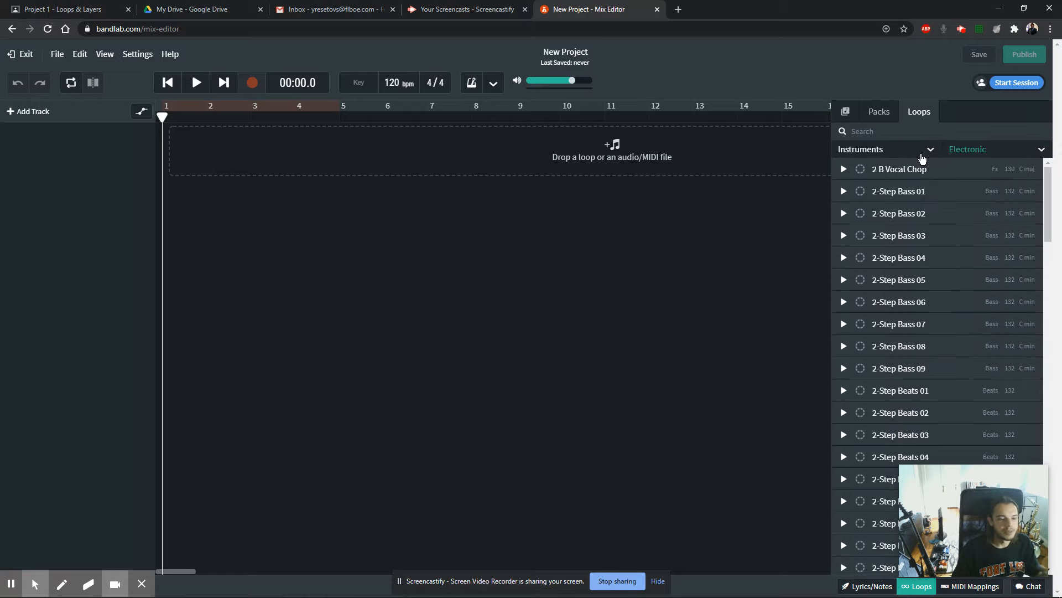
{"action": "left_click", "coordinate": [967, 151]}
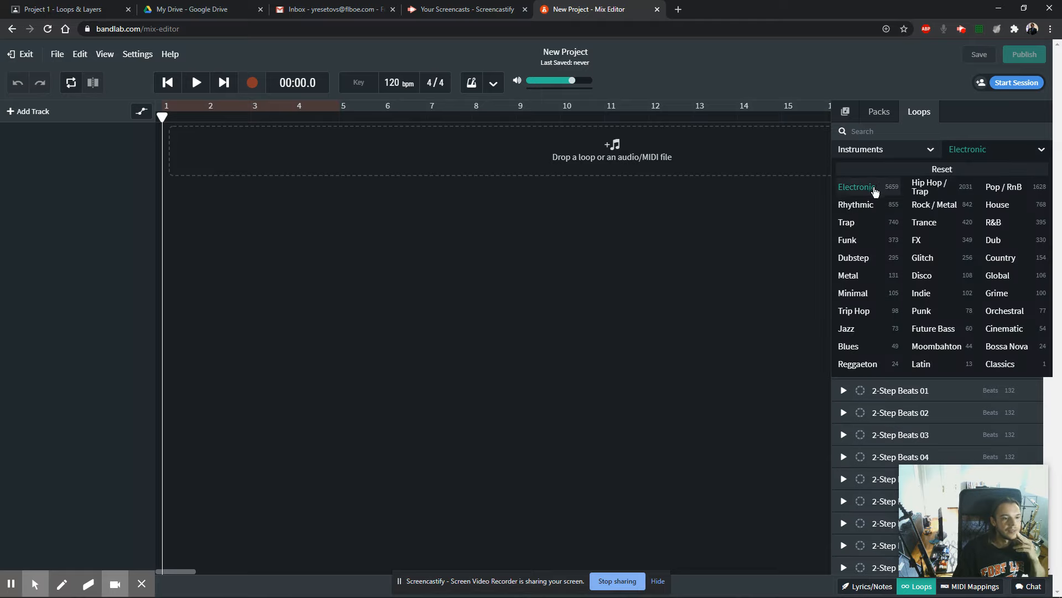
{"action": "left_click", "coordinate": [930, 150]}
{"action": "left_click", "coordinate": [975, 151]}
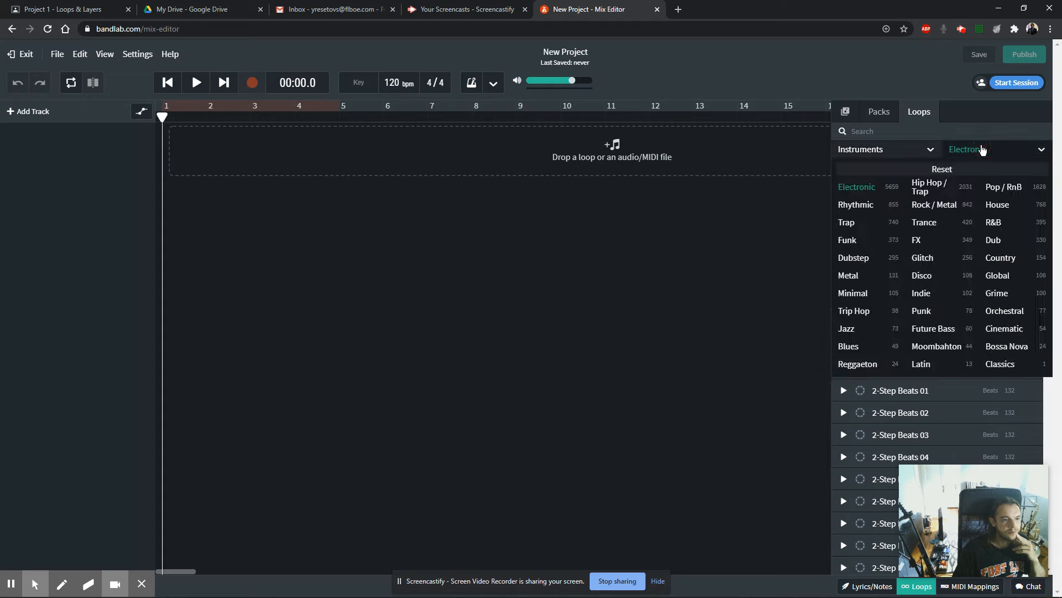
{"action": "left_click", "coordinate": [959, 150]}
{"action": "left_click", "coordinate": [959, 150]}
{"action": "left_click", "coordinate": [942, 170]}
Filter the individual loops by the Disco genre and clear that filter again
{"action": "left_click", "coordinate": [994, 152]}
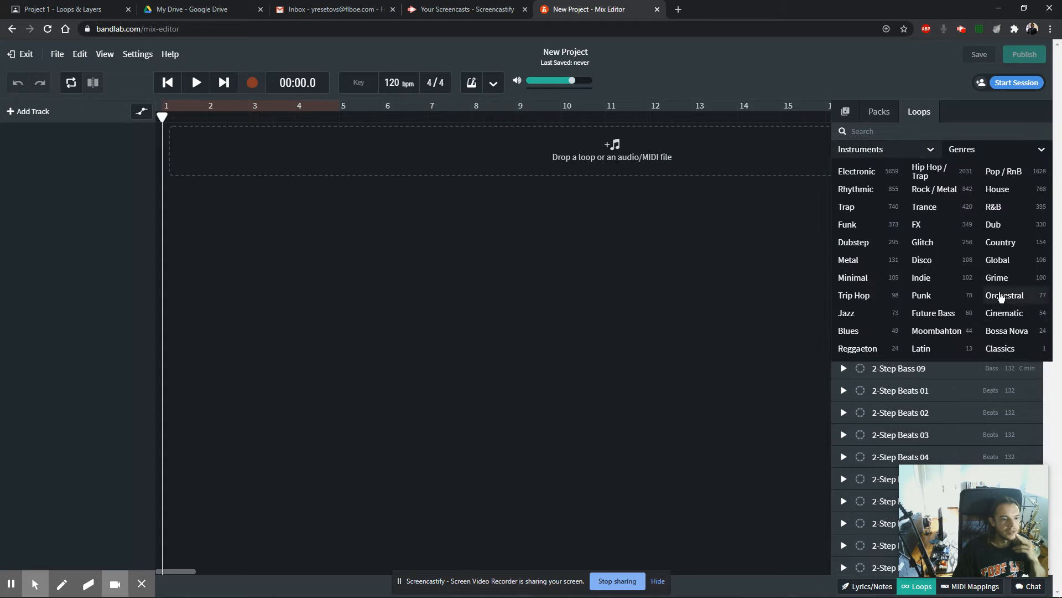
{"action": "left_click", "coordinate": [927, 267]}
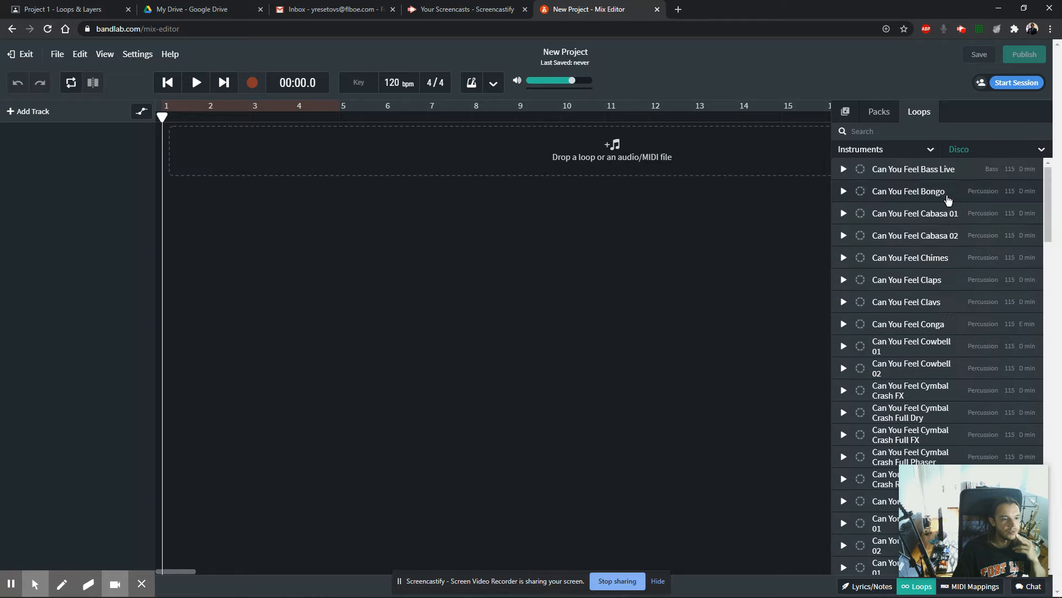
{"action": "left_click", "coordinate": [956, 150]}
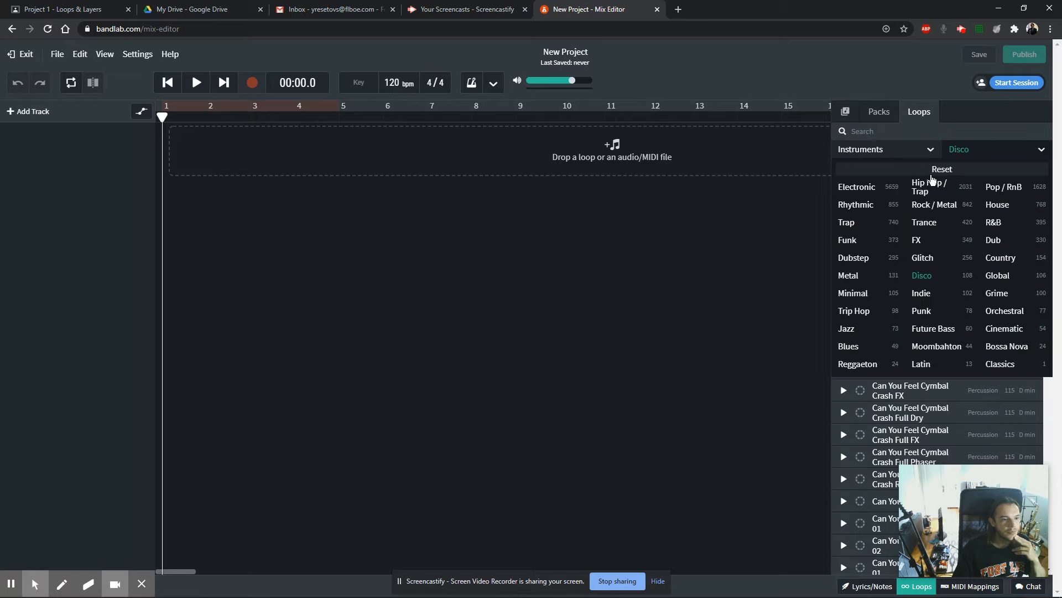
{"action": "left_click", "coordinate": [940, 171]}
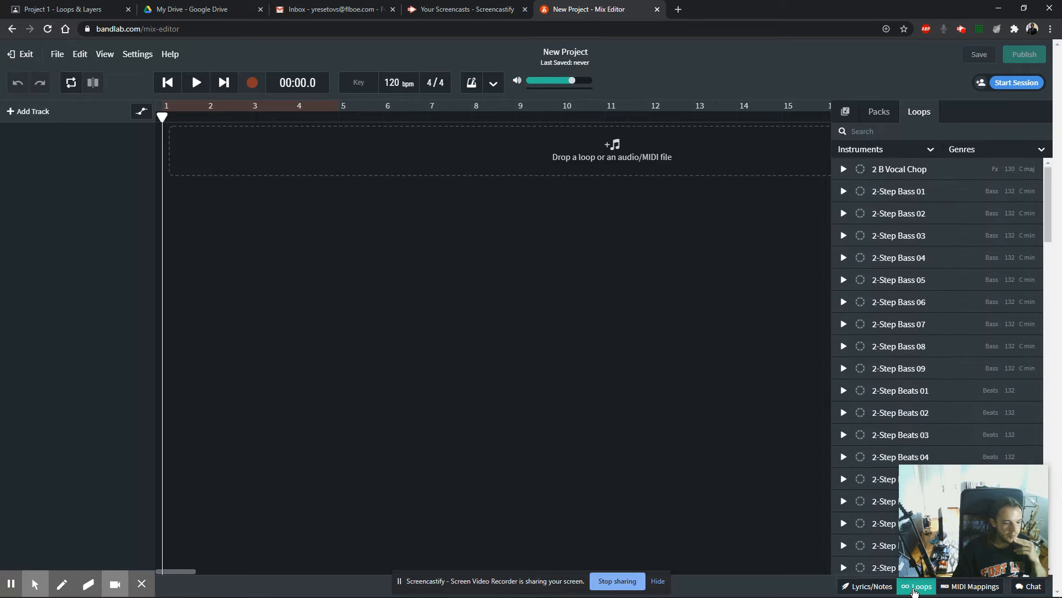
Hide the loop browser and show it again
{"action": "left_click", "coordinate": [916, 588]}
{"action": "left_click", "coordinate": [917, 587]}
{"action": "left_click", "coordinate": [917, 588]}
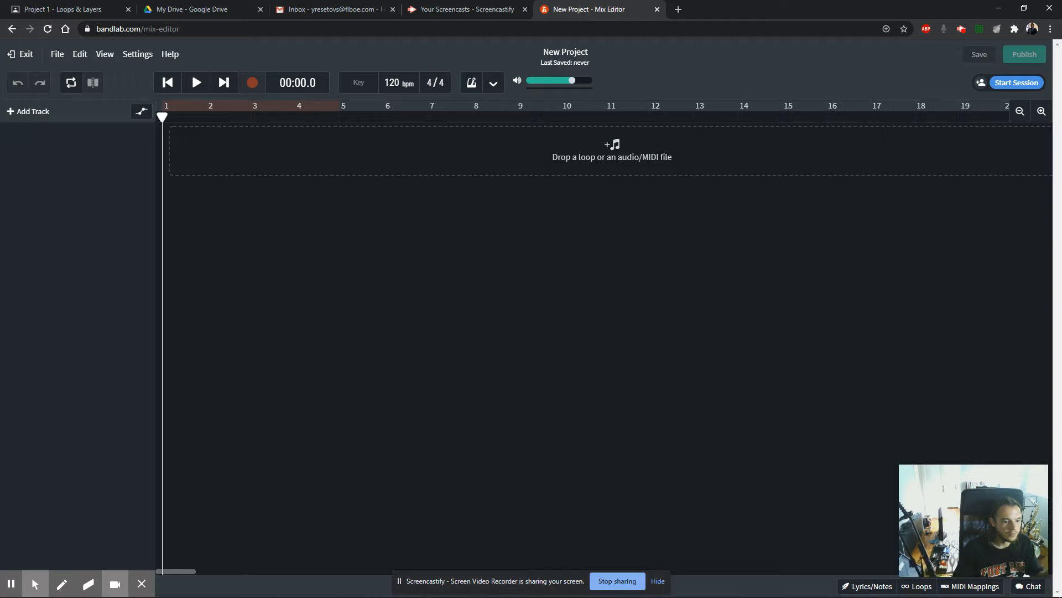
{"action": "left_click", "coordinate": [916, 587]}
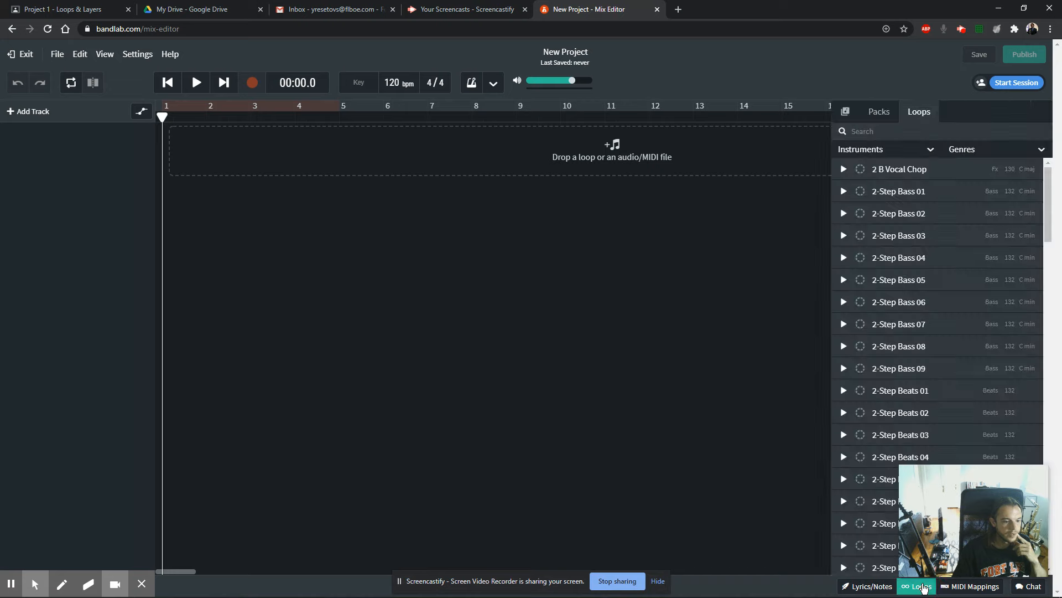
Compare the loop browser's featured collections, loop packs and individual loops views
{"action": "left_click", "coordinate": [879, 112]}
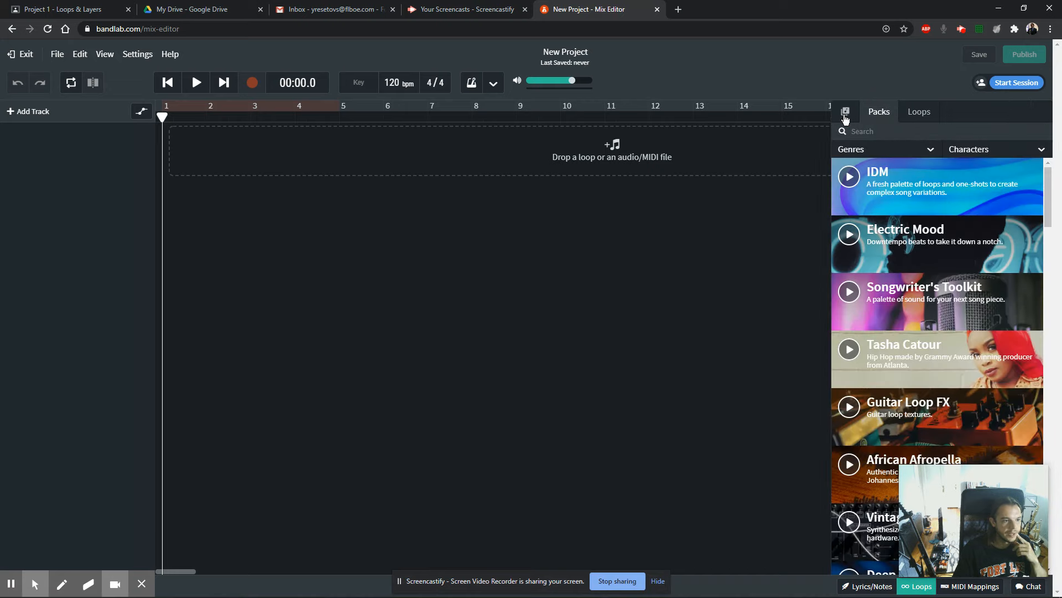
{"action": "left_click", "coordinate": [847, 114]}
{"action": "left_click", "coordinate": [885, 116]}
{"action": "left_click", "coordinate": [914, 116]}
{"action": "left_click", "coordinate": [870, 133]}
{"action": "left_click", "coordinate": [874, 116]}
Search the individual loops for "trumpet"
{"action": "left_click", "coordinate": [923, 112]}
{"action": "left_click", "coordinate": [876, 132]}
{"action": "type", "text": "trumpet"}
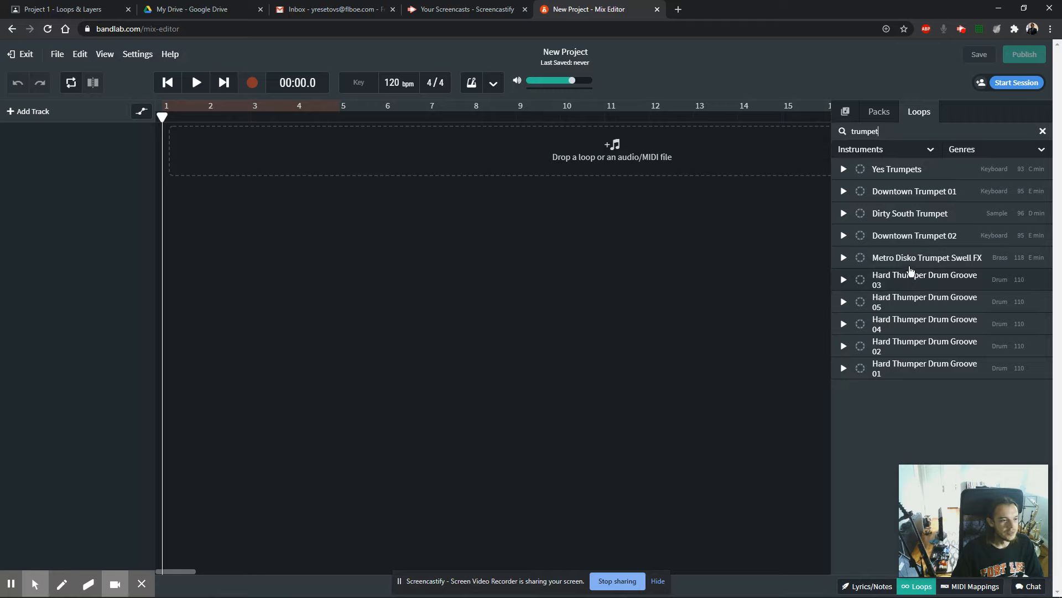
Audition Downtown Trumpet 02, Metro Disko Trumpet Swell FX and Dirty South Trumpet, and place the Dirty South Trumpet loop at bar 1
{"action": "left_click", "coordinate": [844, 236]}
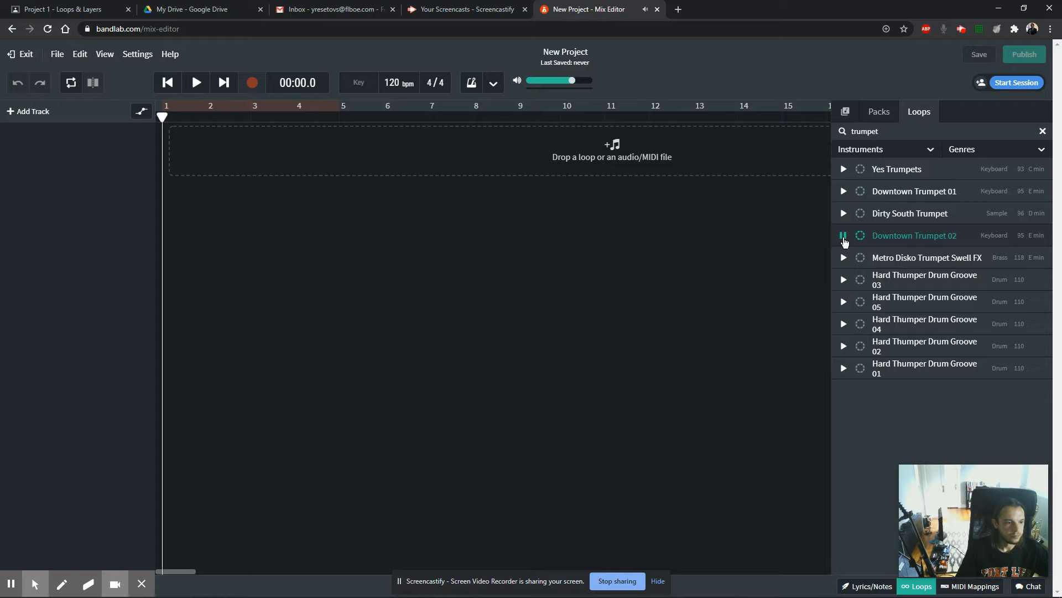
{"action": "left_click", "coordinate": [845, 259]}
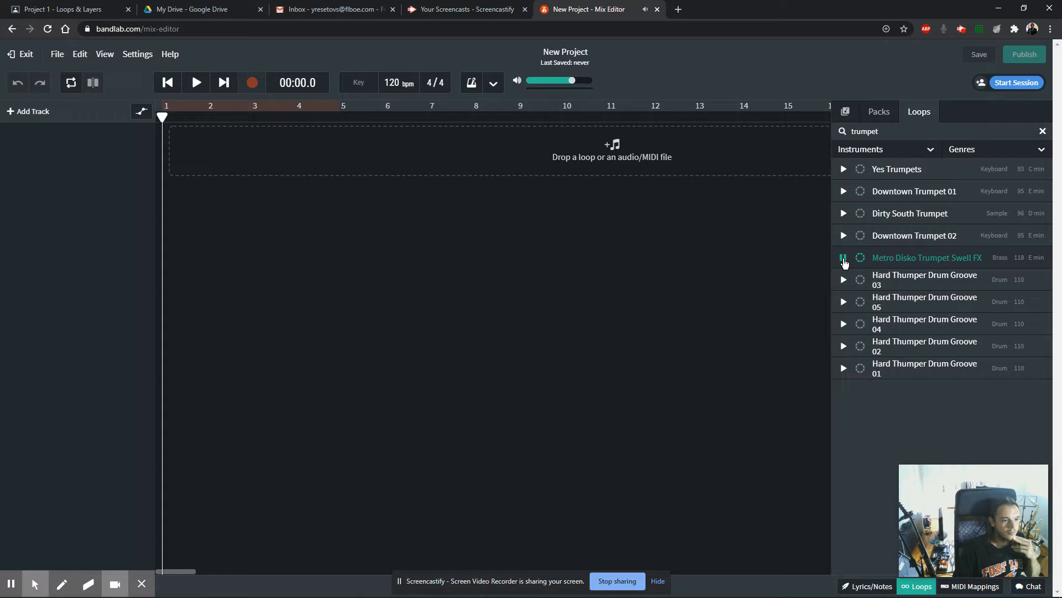
{"action": "left_click", "coordinate": [844, 260]}
{"action": "left_click", "coordinate": [843, 217]}
{"action": "left_click", "coordinate": [843, 217]}
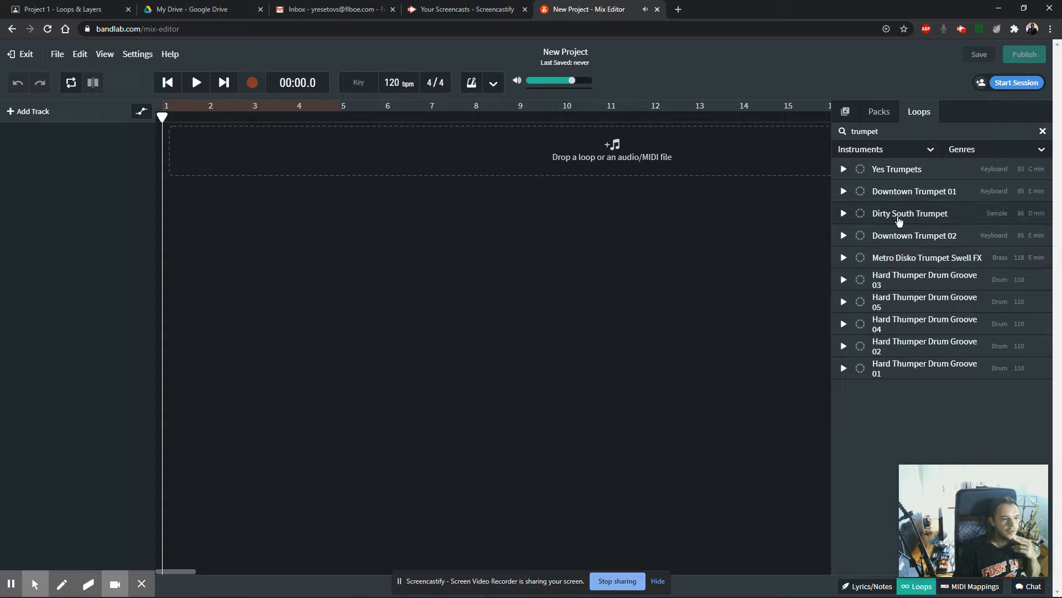
{"action": "left_click", "coordinate": [843, 214]}
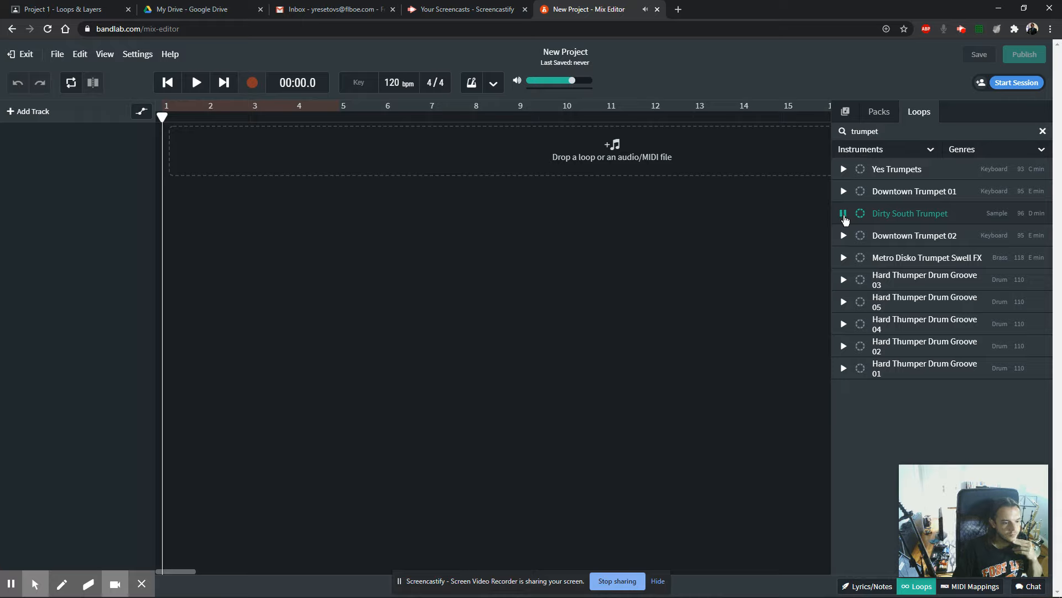
{"action": "left_click", "coordinate": [844, 214]}
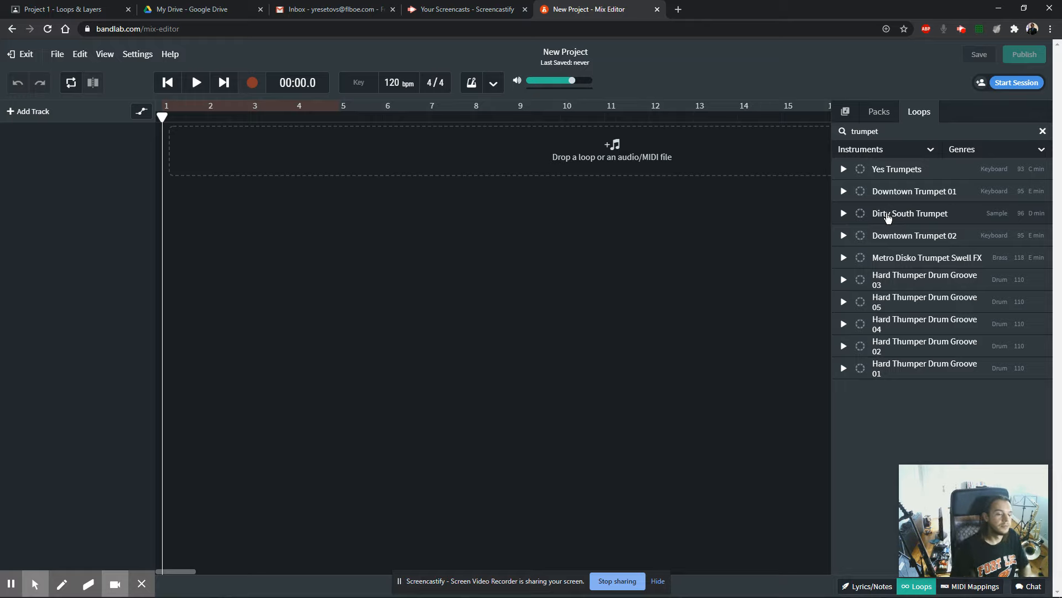
{"action": "left_click_drag", "start_coordinate": [887, 217], "coordinate": [166, 147]}
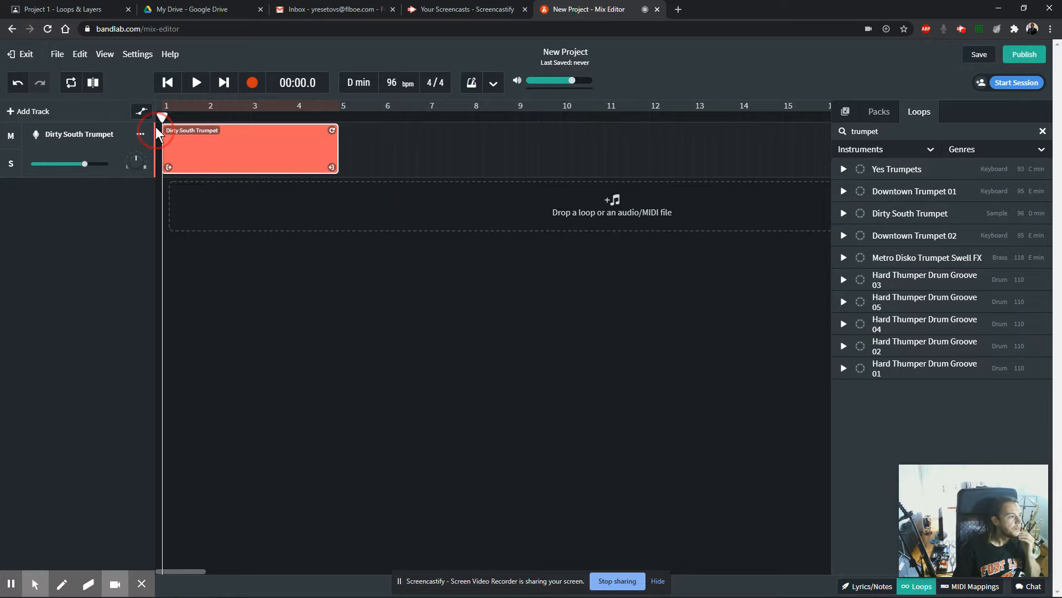
Toggle loop playback of the first four bars on and off several times
{"action": "left_click", "coordinate": [71, 84]}
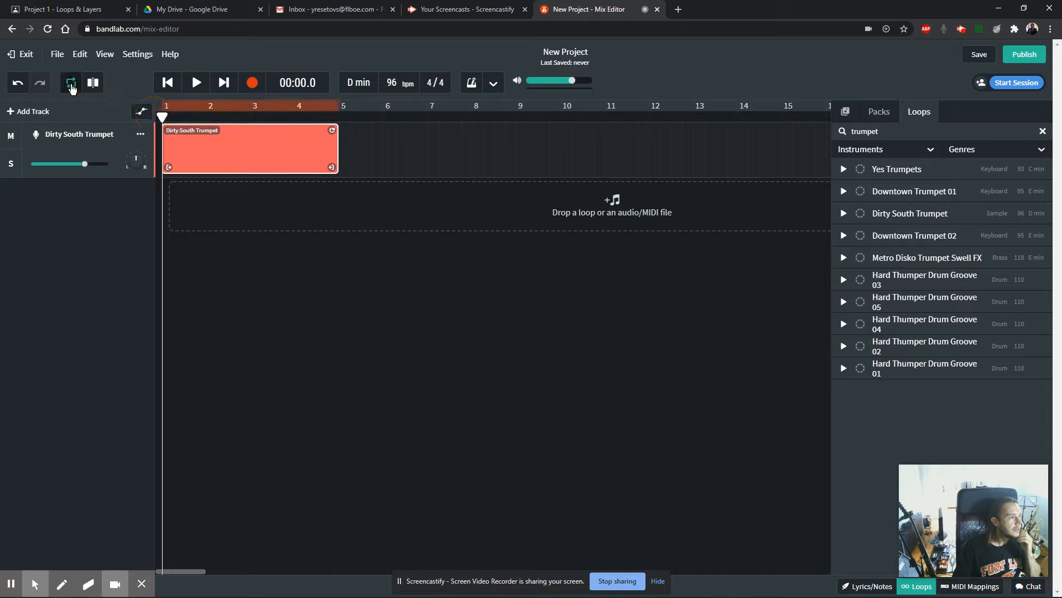
{"action": "left_click", "coordinate": [72, 86]}
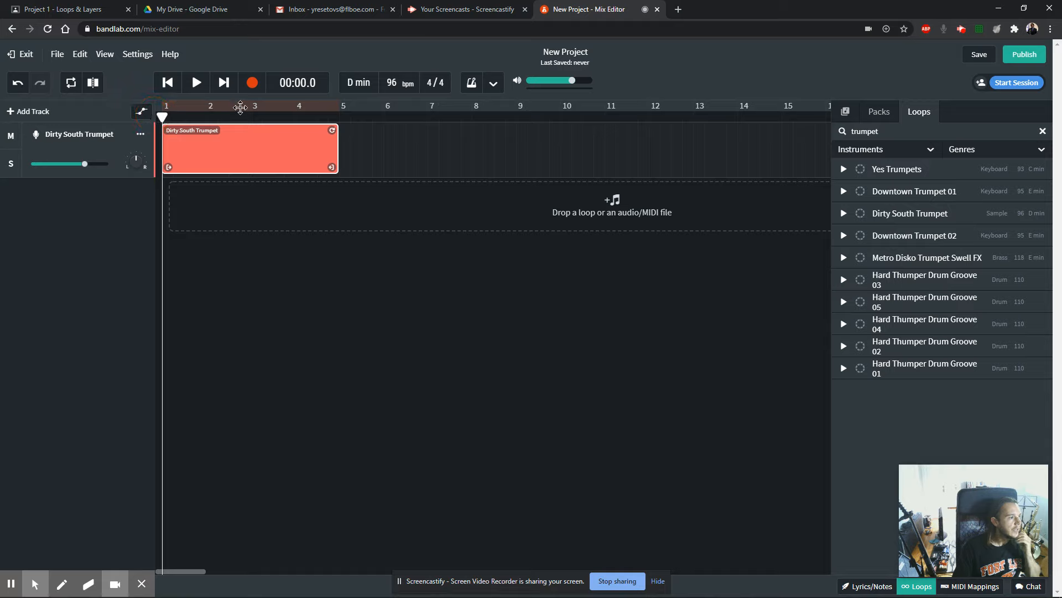
{"action": "left_click", "coordinate": [70, 95]}
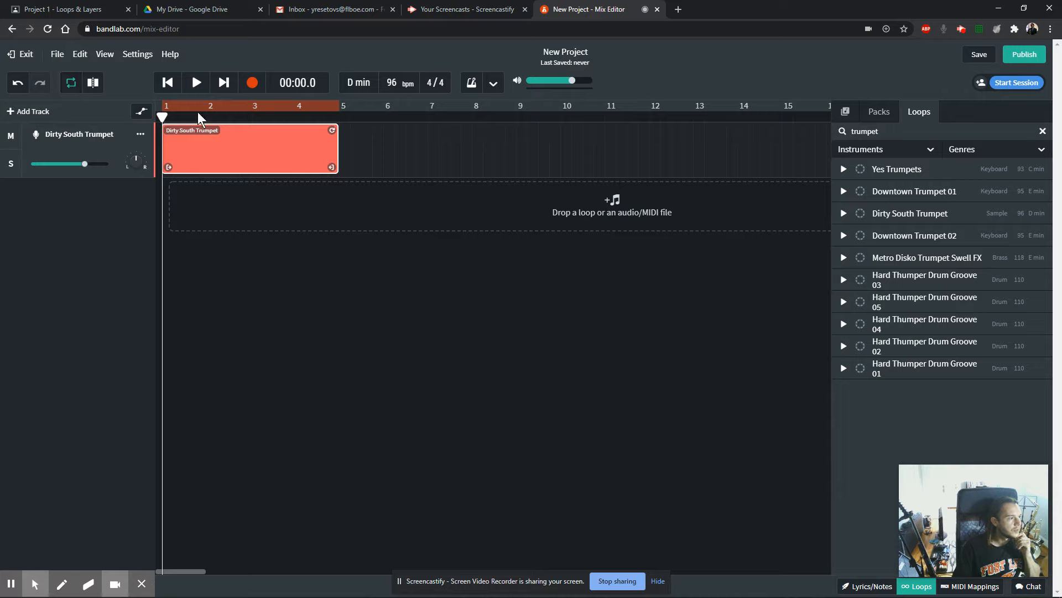
{"action": "left_click", "coordinate": [323, 106]}
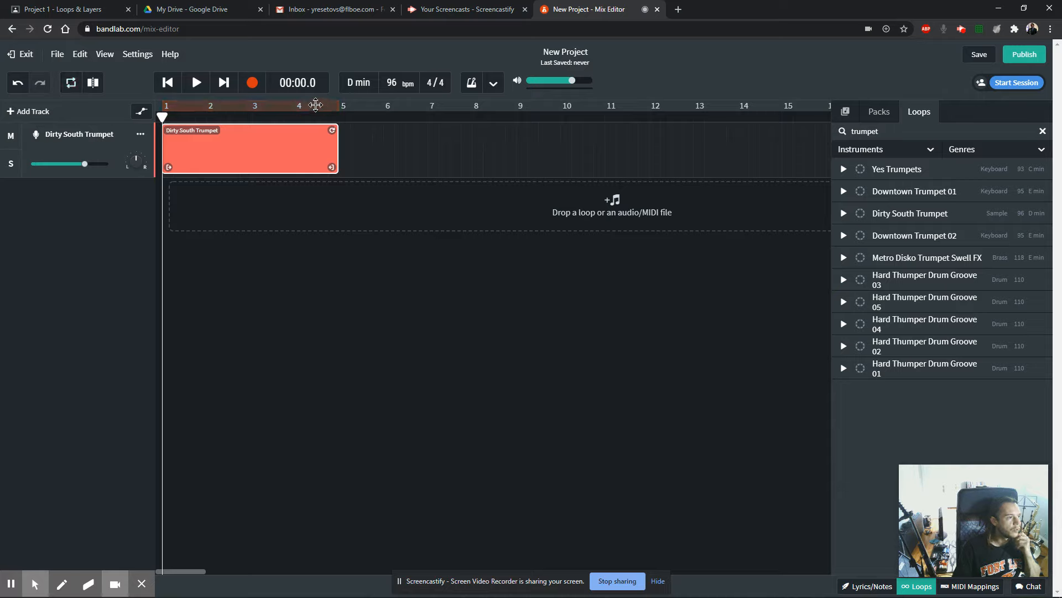
{"action": "left_click", "coordinate": [316, 105]}
{"action": "left_click", "coordinate": [315, 105]}
{"action": "left_click", "coordinate": [315, 105]}
{"action": "left_click", "coordinate": [316, 105]}
Clear the loop search and hide the loop browser while playing back the Dirty South Trumpet track
{"action": "left_click", "coordinate": [196, 83]}
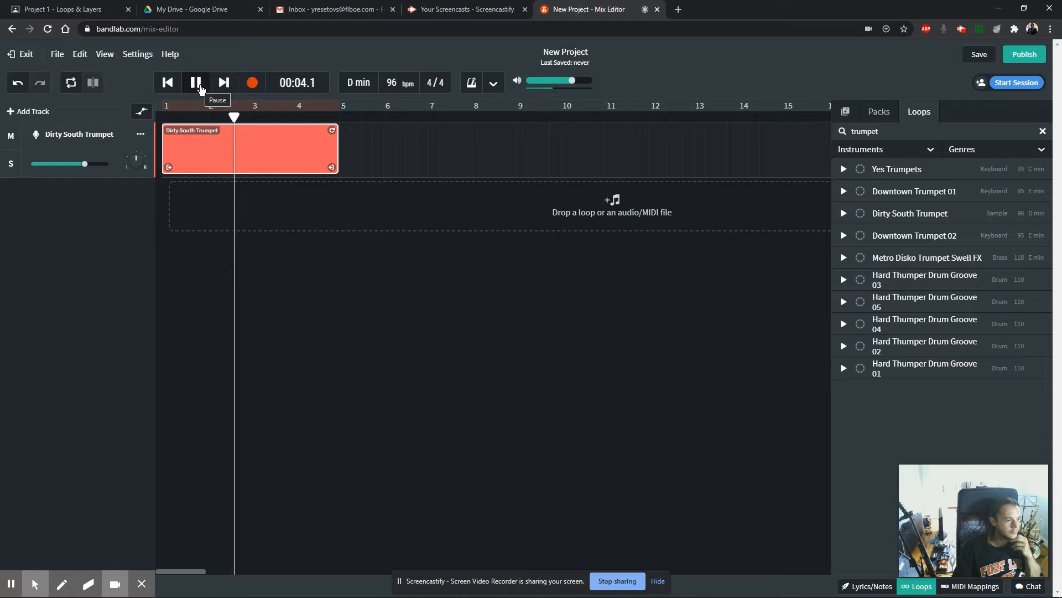
{"action": "left_click", "coordinate": [1042, 131]}
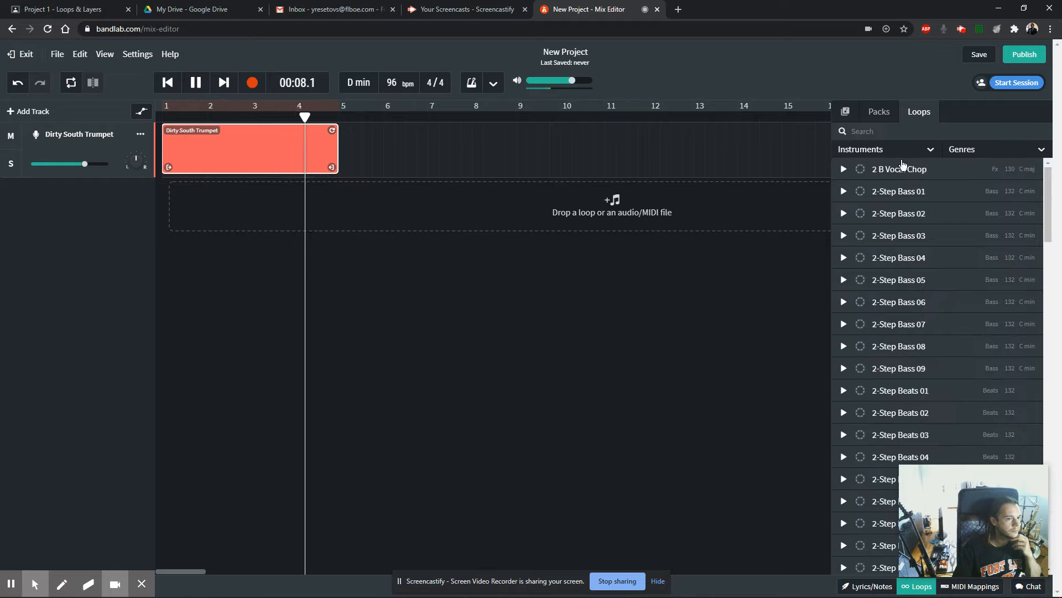
{"action": "left_click", "coordinate": [924, 586]}
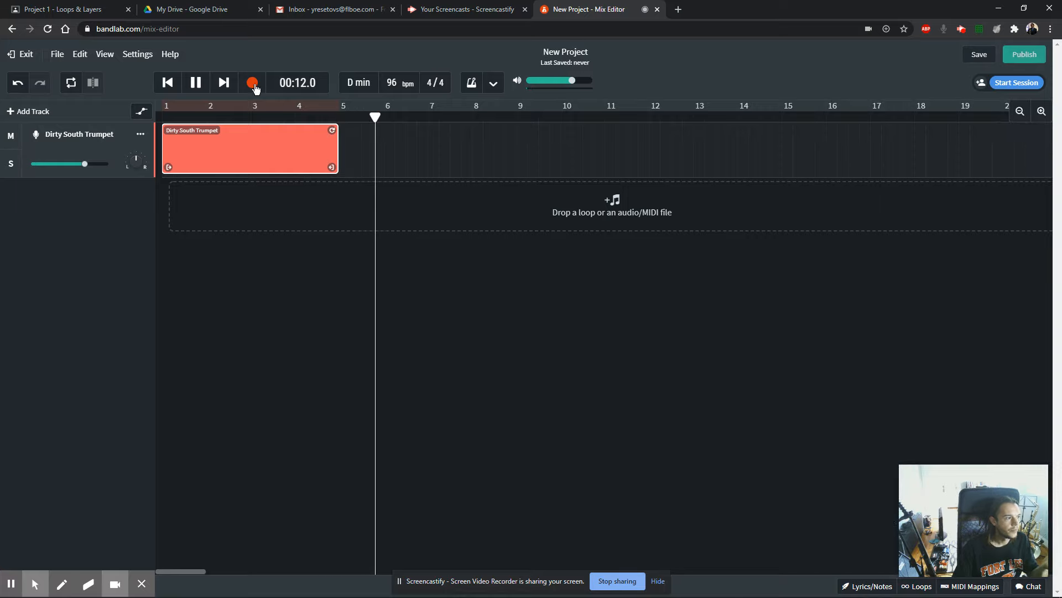
{"action": "left_click", "coordinate": [199, 84]}
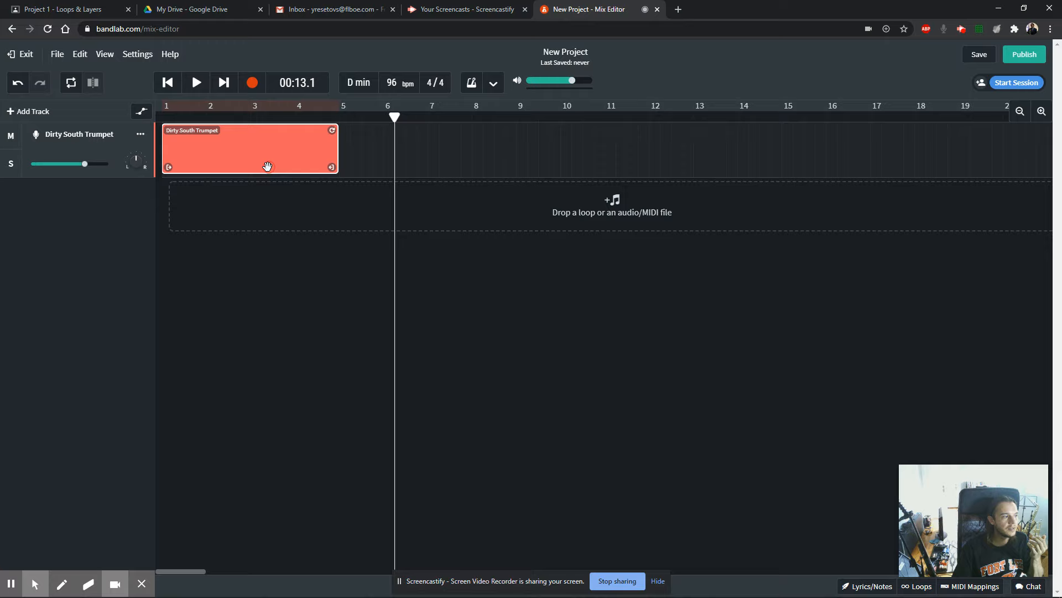
Switch loop playback over the trumpet clip on and off, and nudge the clip into line with the start of bar 1
{"action": "left_click", "coordinate": [1041, 112]}
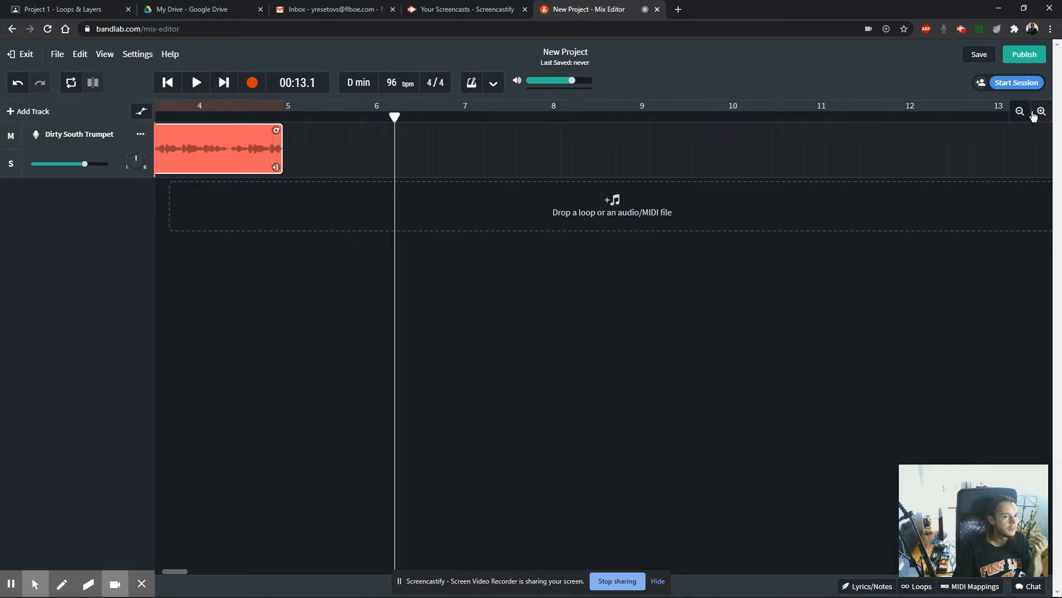
{"action": "left_click", "coordinate": [1035, 113]}
{"action": "left_click_drag", "start_coordinate": [173, 571], "coordinate": [160, 572]}
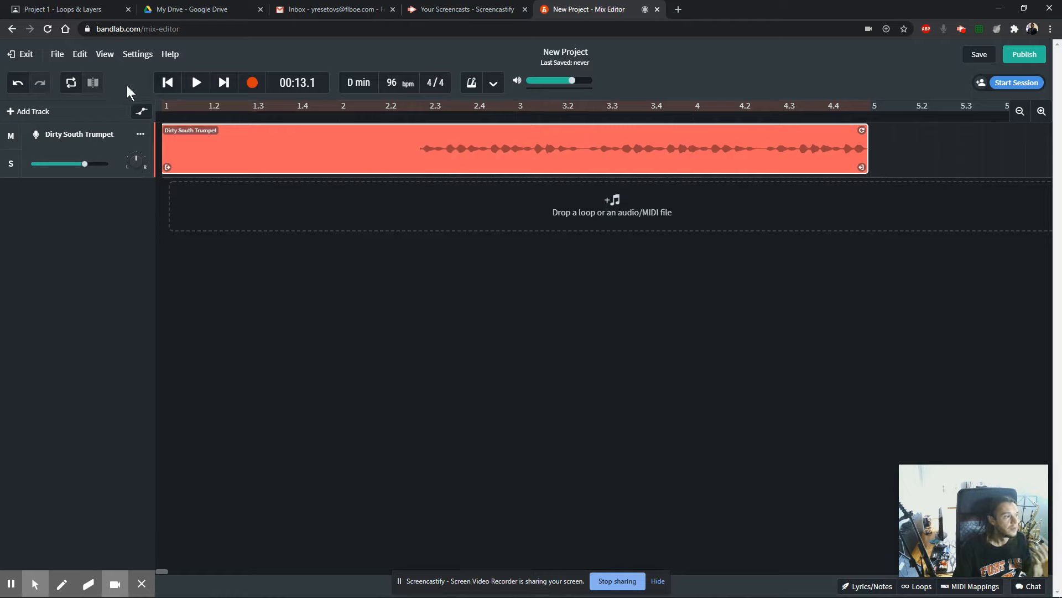
{"action": "left_click", "coordinate": [72, 87]}
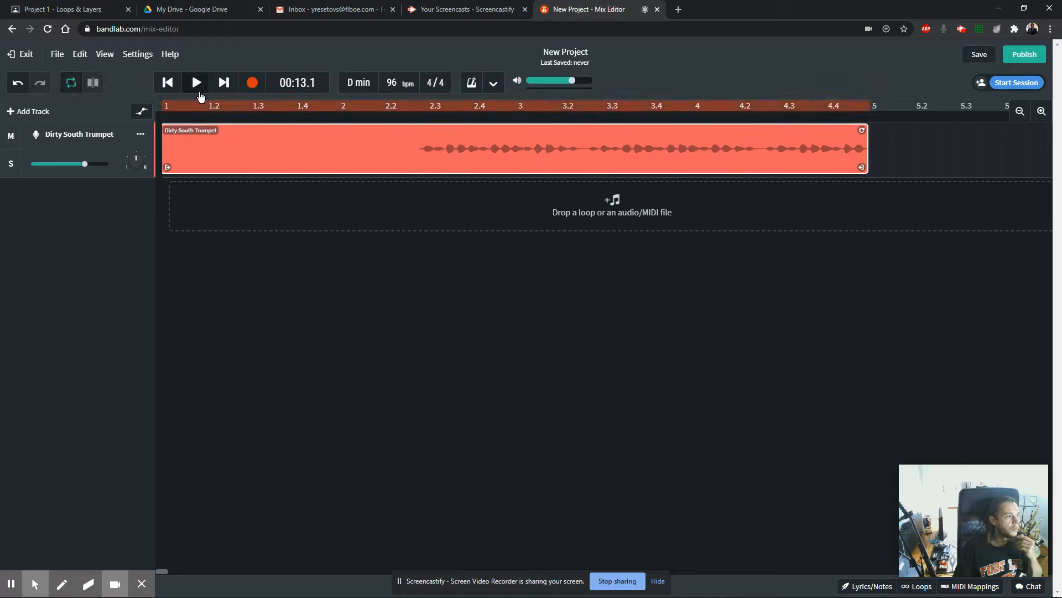
{"action": "left_click", "coordinate": [772, 103]}
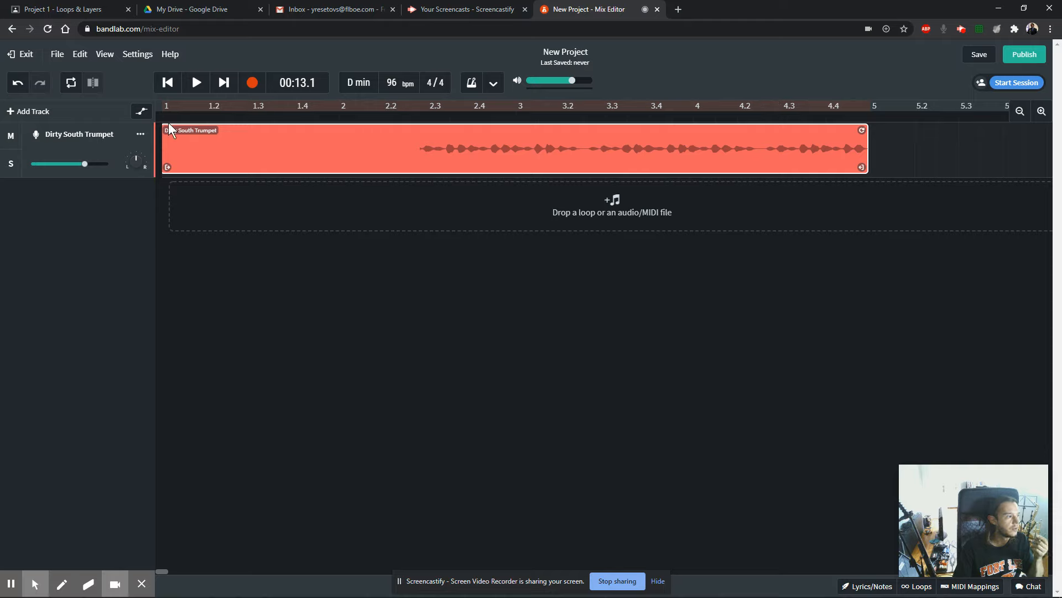
{"action": "left_click_drag", "start_coordinate": [256, 138], "coordinate": [257, 138]}
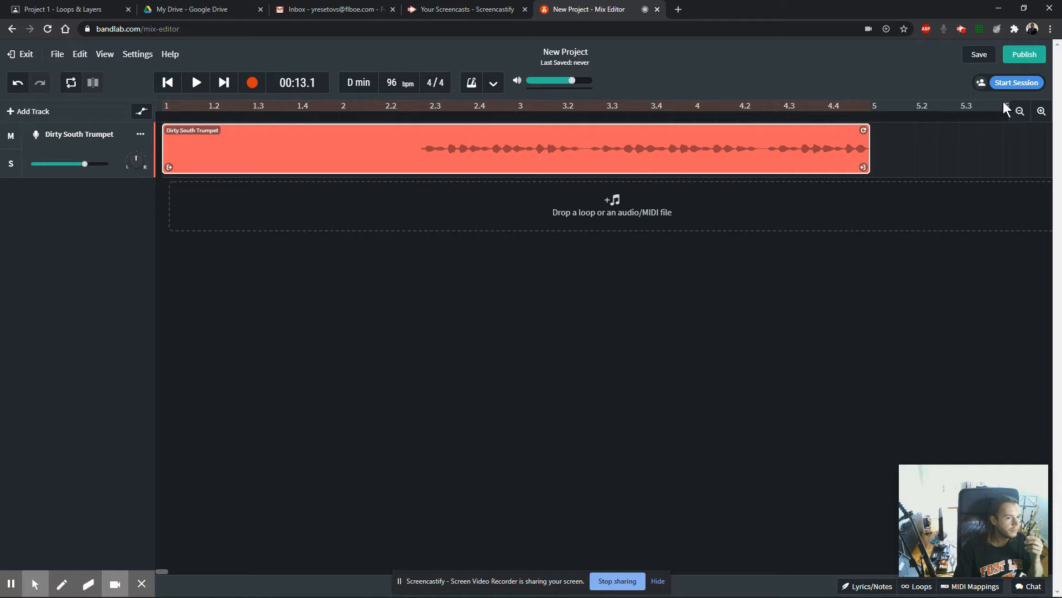
Enable loop playback for bars 1 to 4 and play the trumpet clip from about 9 seconds past the end of the loop
{"action": "left_click", "coordinate": [1019, 112]}
{"action": "left_click_drag", "start_coordinate": [624, 115], "coordinate": [483, 117]}
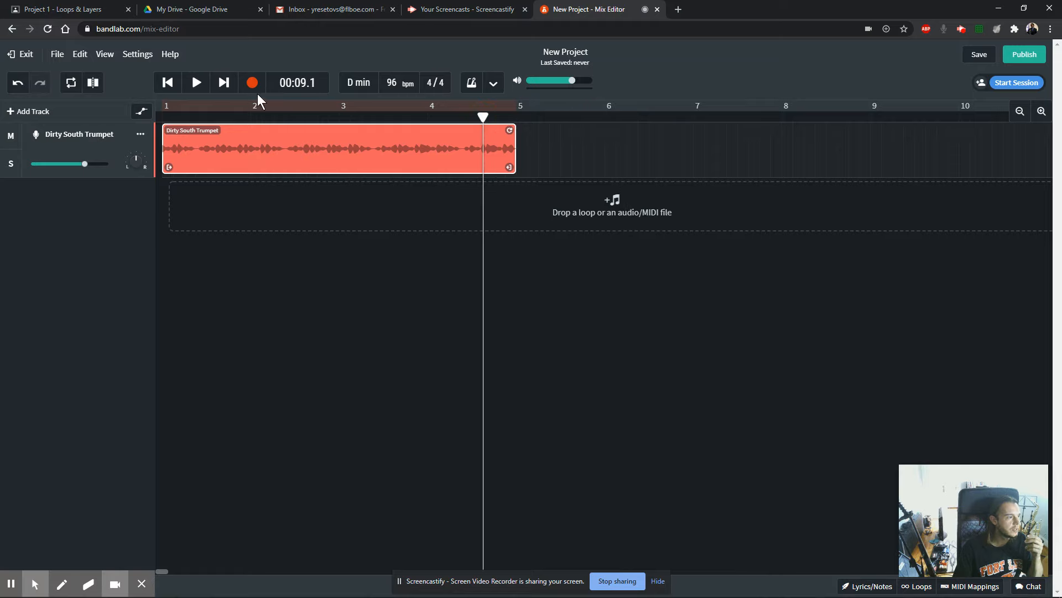
{"action": "left_click", "coordinate": [70, 83]}
{"action": "left_click", "coordinate": [197, 83]}
{"action": "left_click", "coordinate": [196, 83]}
{"action": "left_click", "coordinate": [198, 86]}
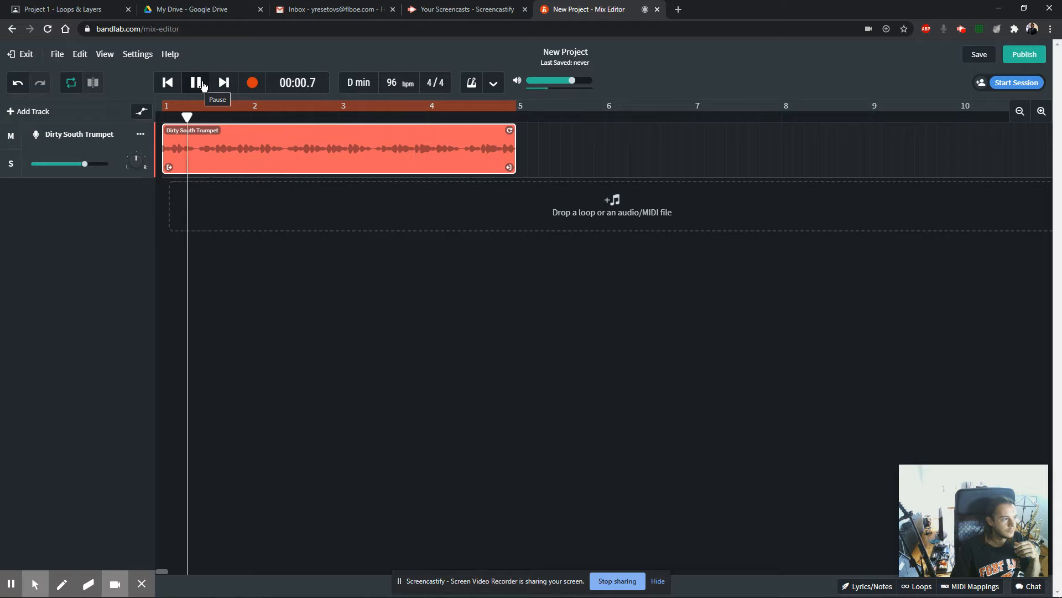
{"action": "left_click", "coordinate": [202, 85]}
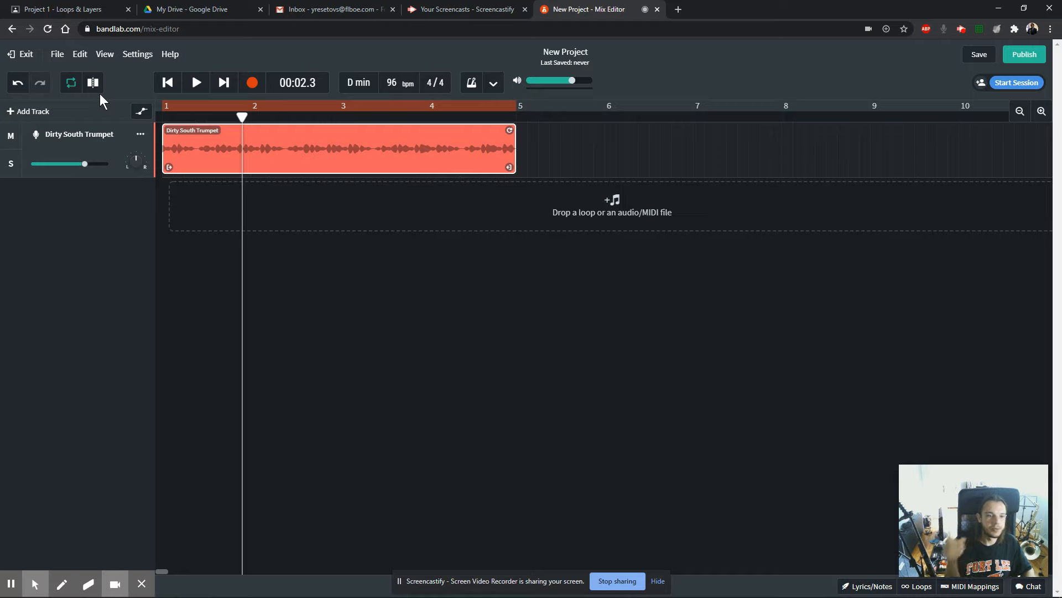
Compare the timeline and the four-bar loop region over the trumpet clip at wider and closer zoom levels
{"action": "left_click", "coordinate": [70, 92]}
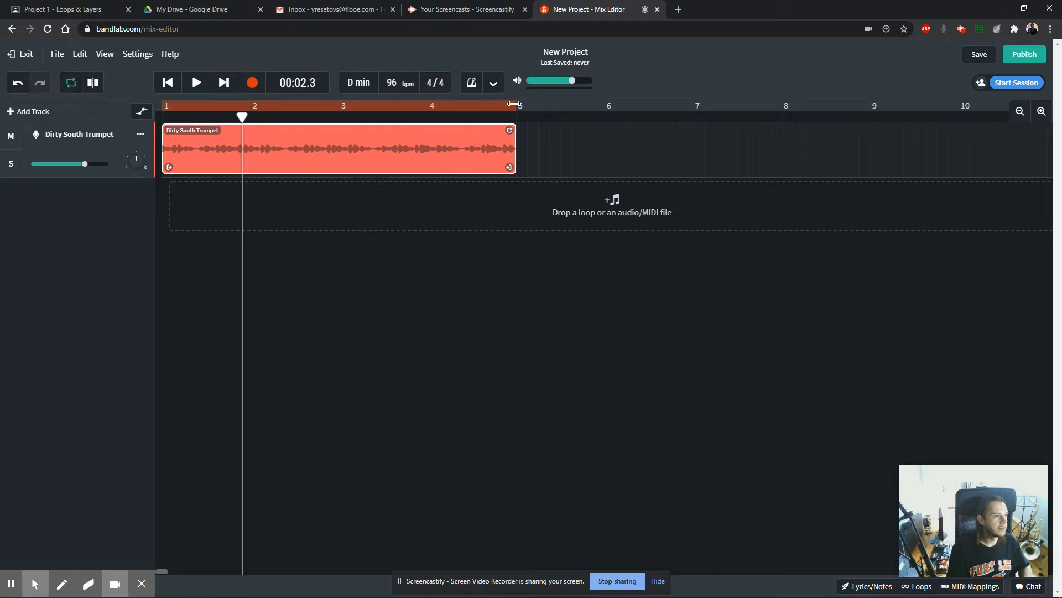
{"action": "mouse_move", "coordinate": [515, 106]}
{"action": "left_mouse_down"}
{"action": "mouse_move", "coordinate": [339, 106]}
{"action": "mouse_move", "coordinate": [689, 107]}
{"action": "mouse_move", "coordinate": [514, 105]}
{"action": "left_mouse_up"}
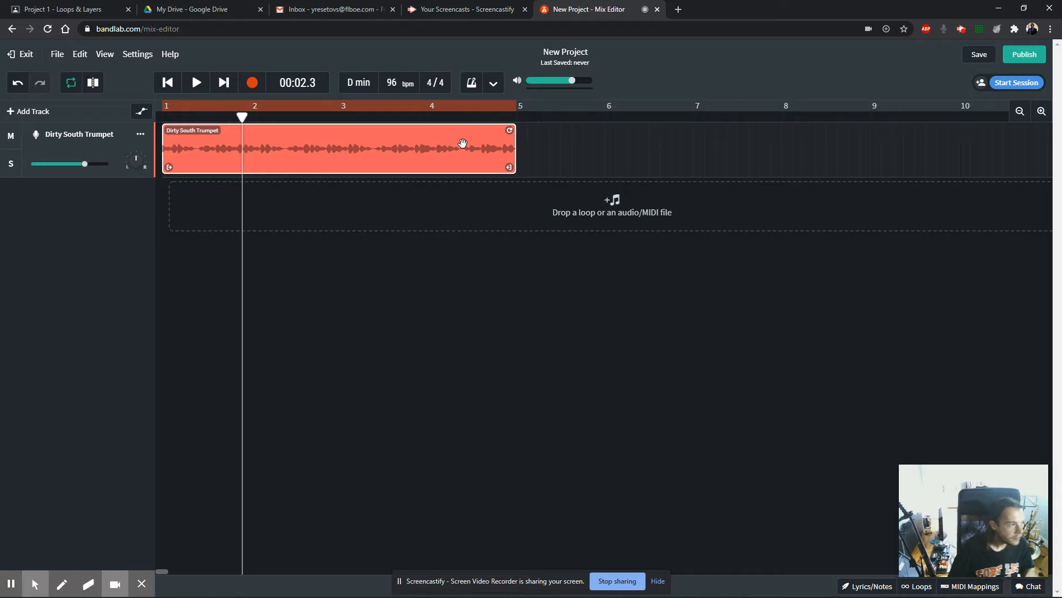
{"action": "left_click", "coordinate": [1020, 111]}
{"action": "left_click", "coordinate": [1020, 112]}
{"action": "left_click", "coordinate": [1041, 111]}
{"action": "left_click", "coordinate": [1041, 112]}
{"action": "left_click", "coordinate": [1021, 112]}
{"action": "left_click", "coordinate": [1021, 113]}
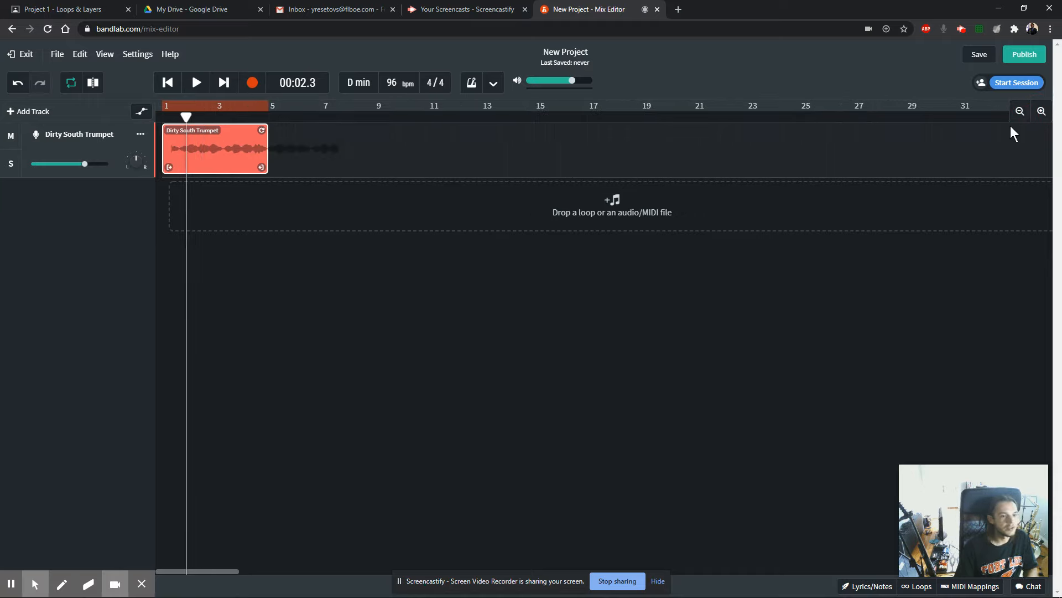
{"action": "left_click", "coordinate": [1040, 111]}
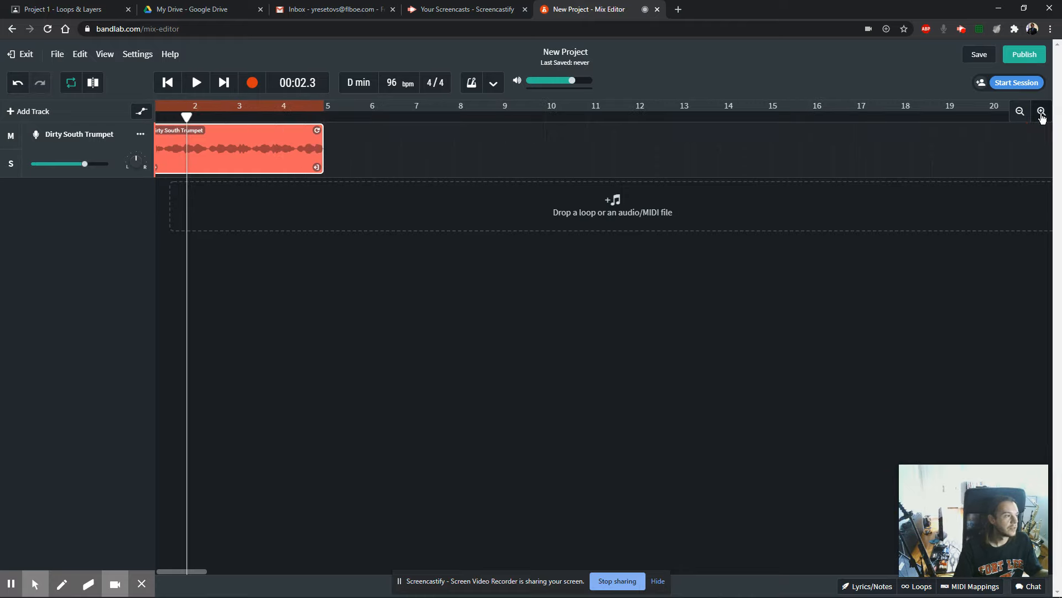
{"action": "left_click", "coordinate": [1040, 112]}
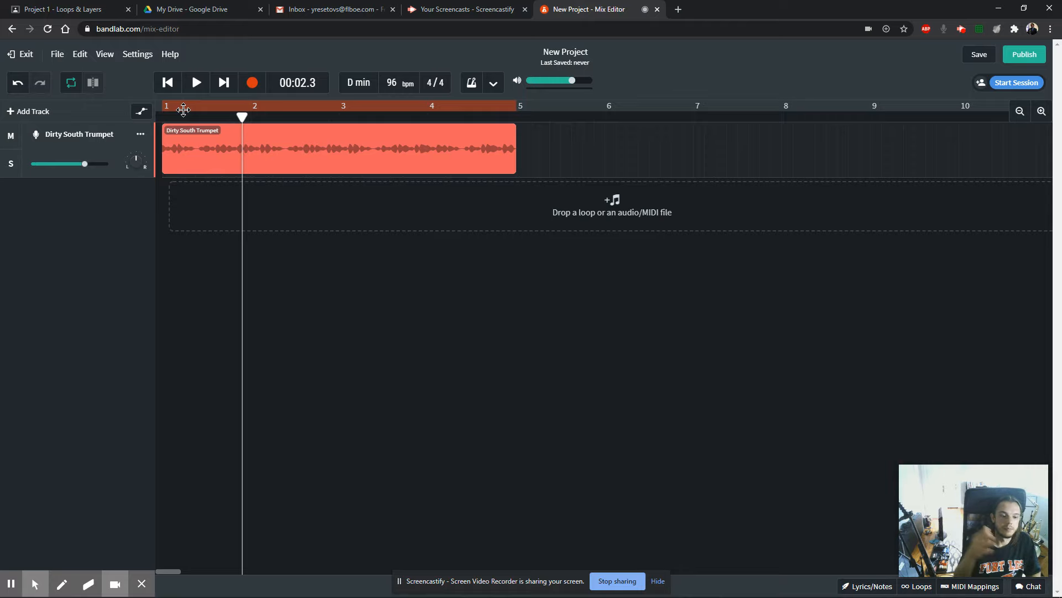
Move the playhead to the start of bar 2, on to the start of bar 3, and back to the project start
{"action": "left_click_drag", "start_coordinate": [242, 117], "coordinate": [251, 116]}
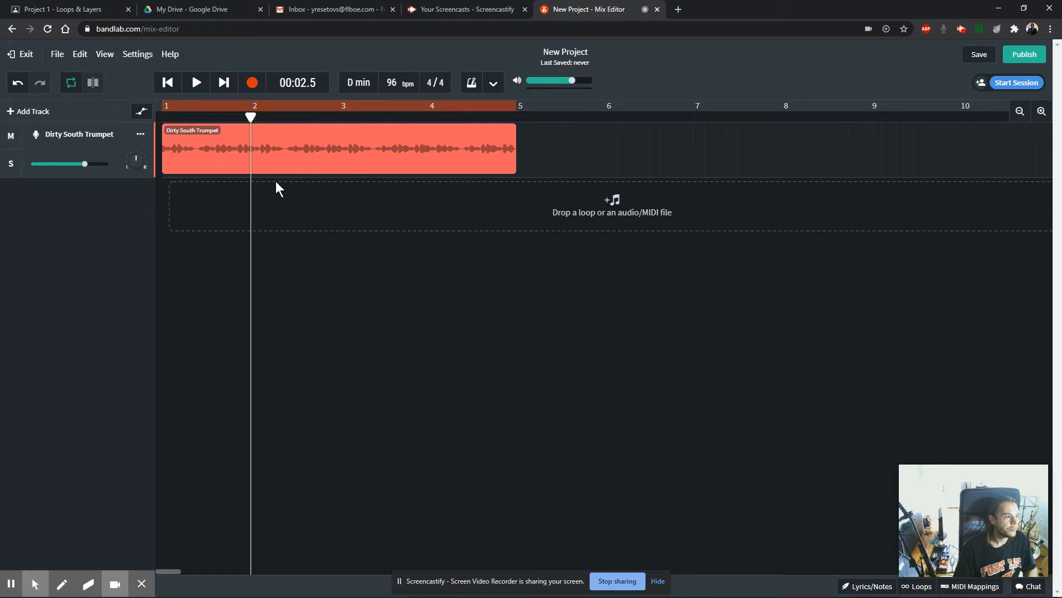
{"action": "left_click_drag", "start_coordinate": [251, 116], "coordinate": [339, 116]}
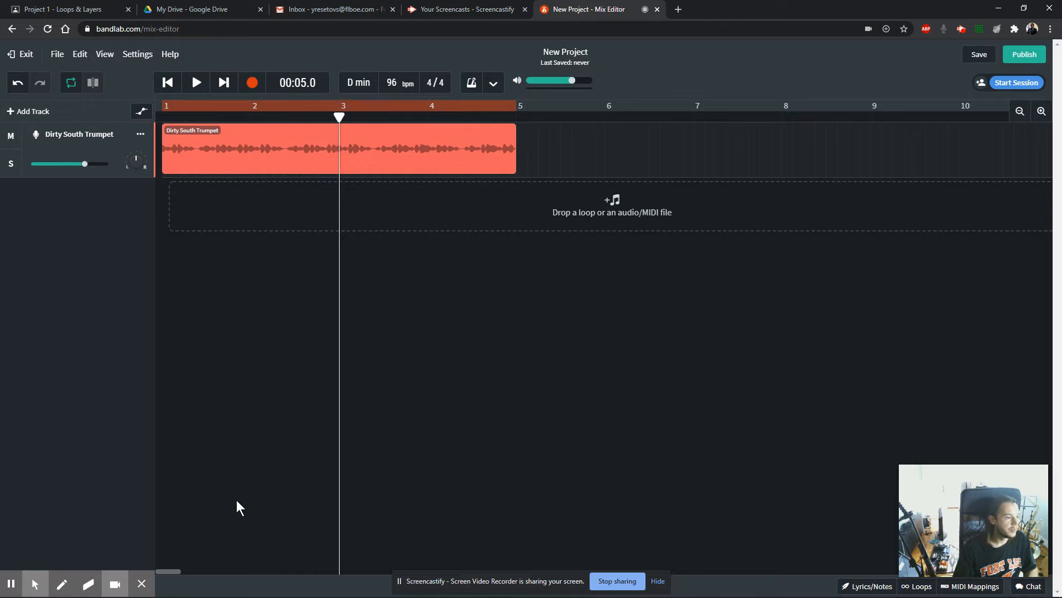
{"action": "left_click", "coordinate": [1041, 111]}
{"action": "left_click", "coordinate": [1042, 111]}
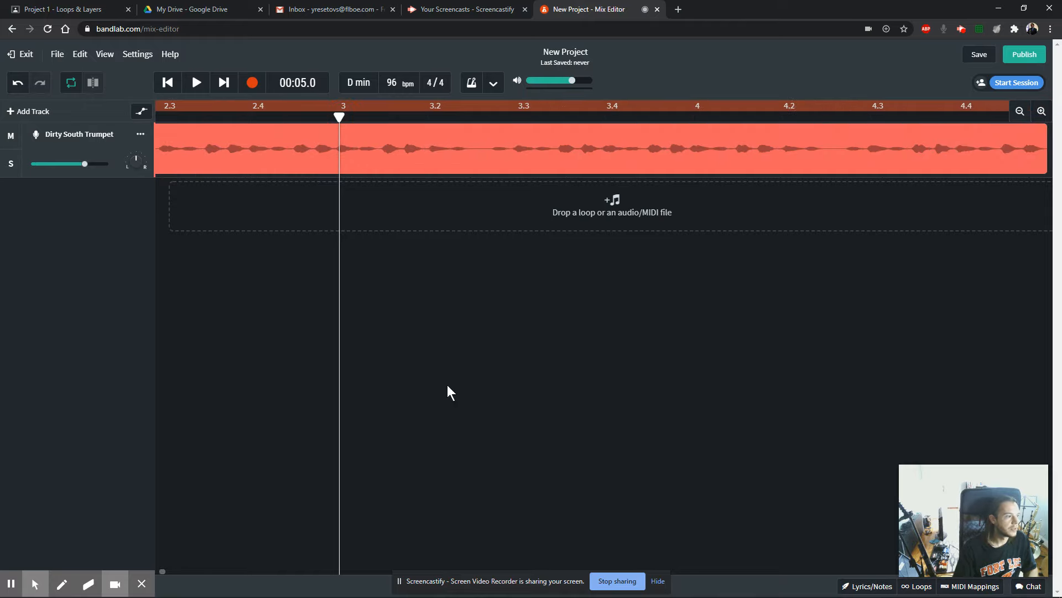
{"action": "left_click_drag", "start_coordinate": [161, 571], "coordinate": [148, 572]}
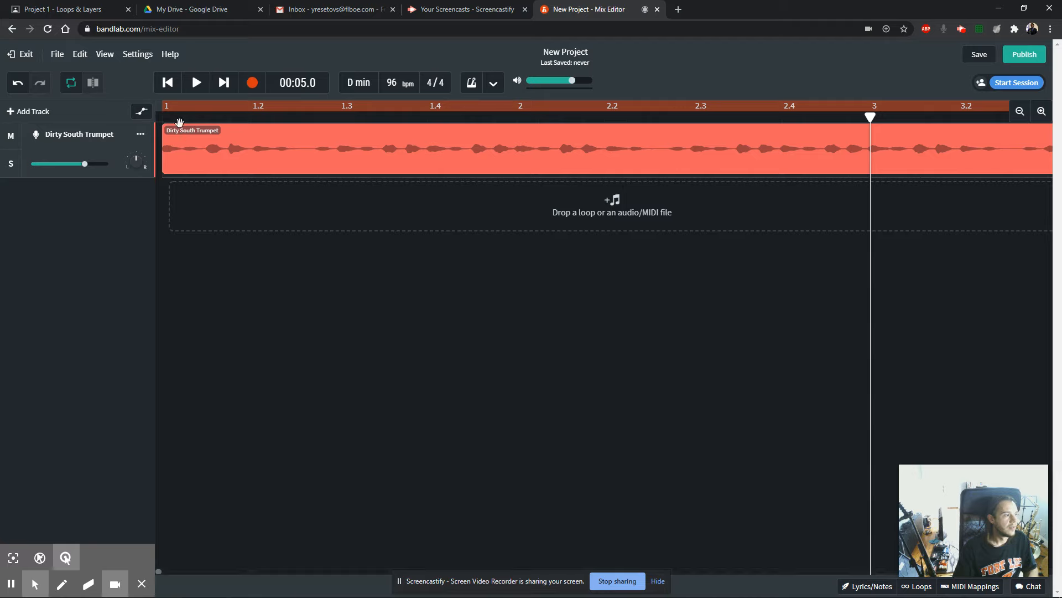
{"action": "left_click_drag", "start_coordinate": [213, 116], "coordinate": [146, 112]}
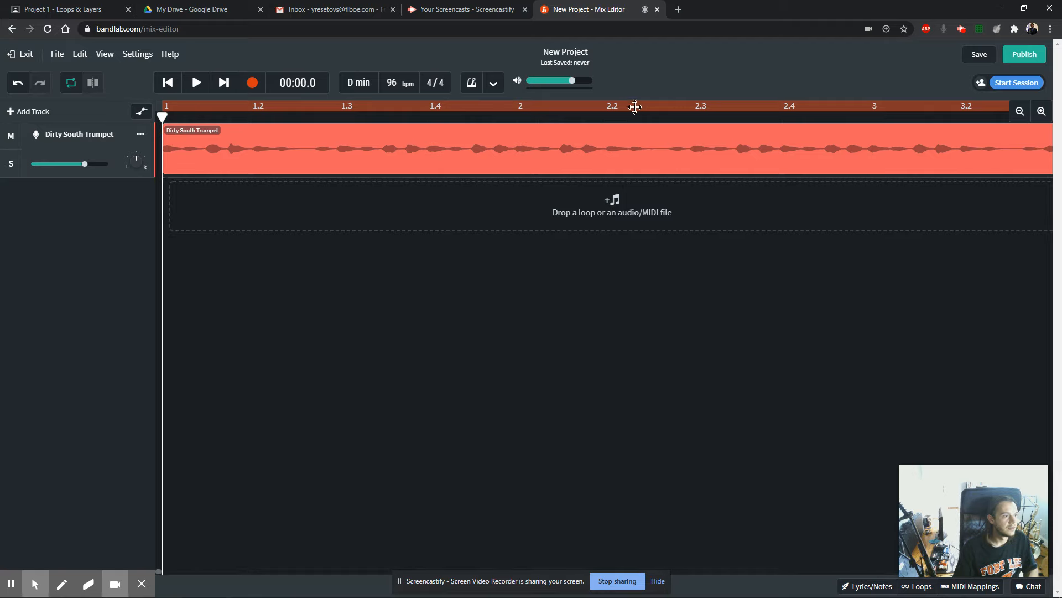
Redraw the loop region over bar 1 and extend it to the end of bar 2
{"action": "left_click_drag", "start_coordinate": [936, 105], "coordinate": [698, 104]}
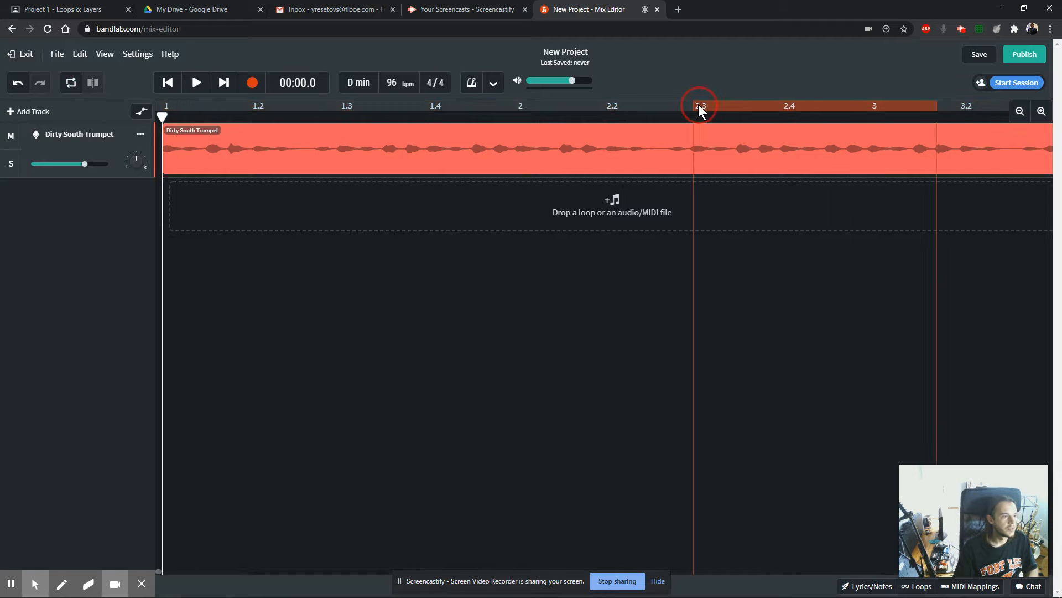
{"action": "left_click_drag", "start_coordinate": [516, 108], "coordinate": [180, 104]}
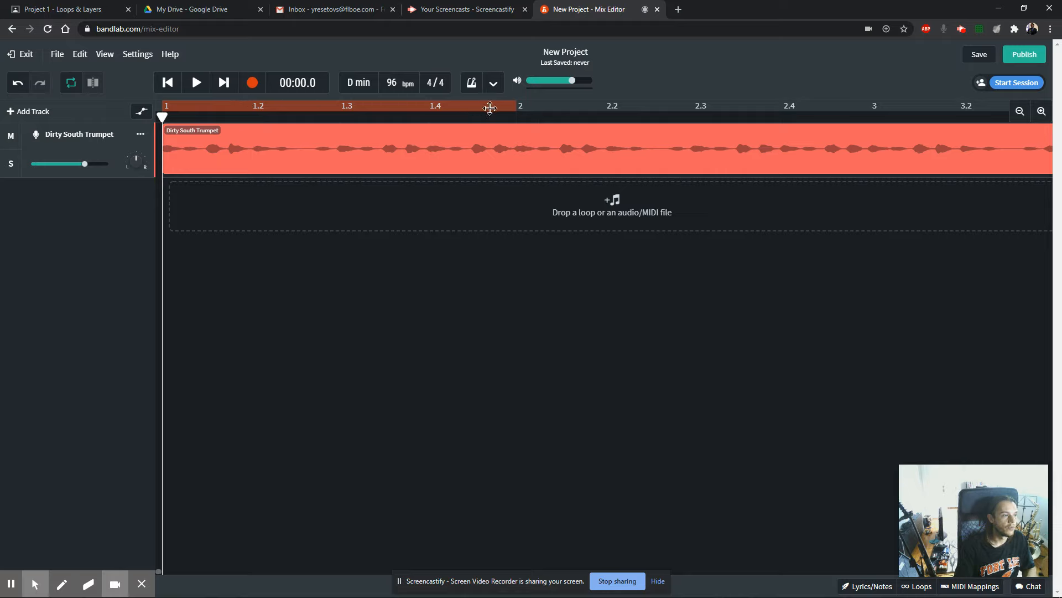
{"action": "left_click_drag", "start_coordinate": [515, 108], "coordinate": [867, 110]}
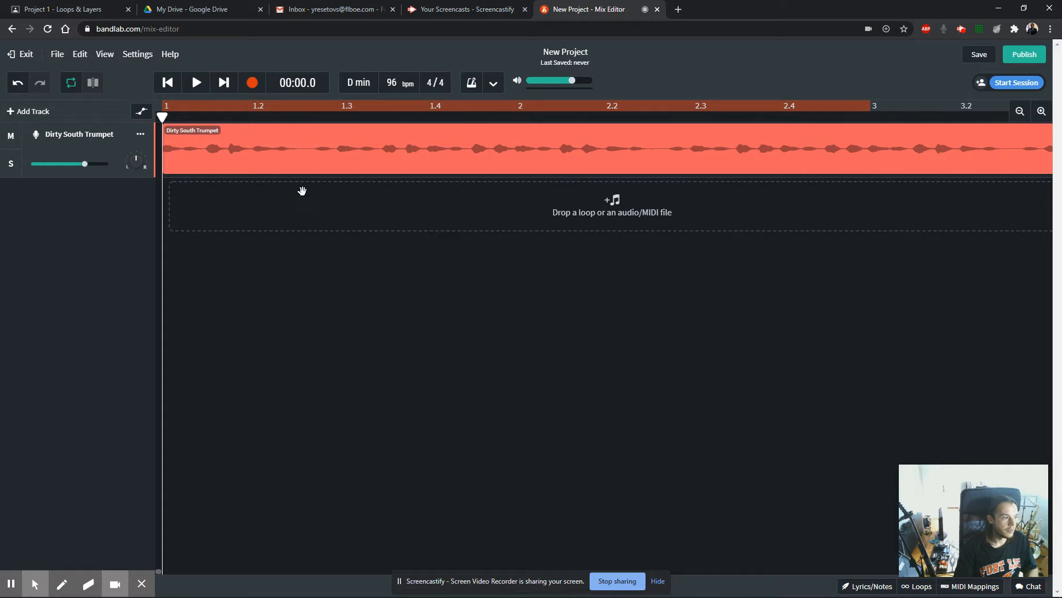
Extend the loop region over the whole trumpet clip, from bar 1 to the end of bar 4
{"action": "left_click", "coordinate": [1017, 111]}
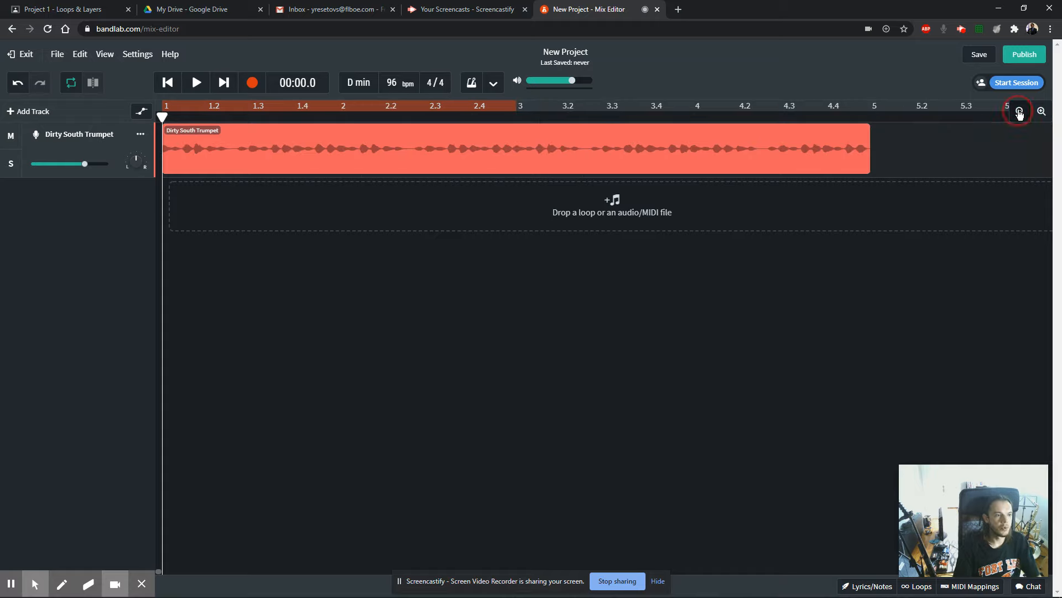
{"action": "left_click", "coordinate": [1017, 112]}
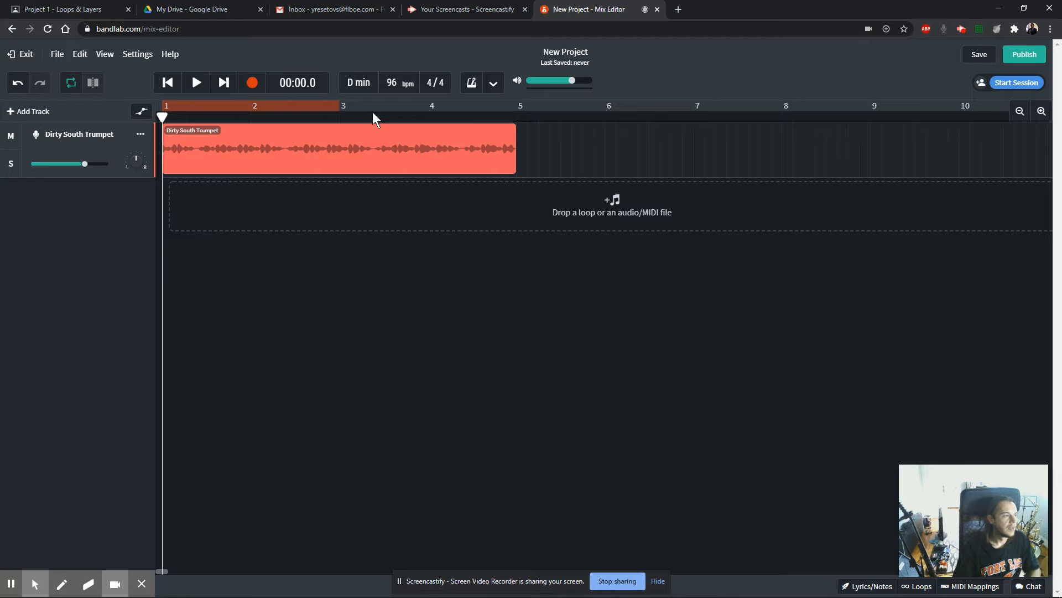
{"action": "left_click_drag", "start_coordinate": [337, 107], "coordinate": [514, 106]}
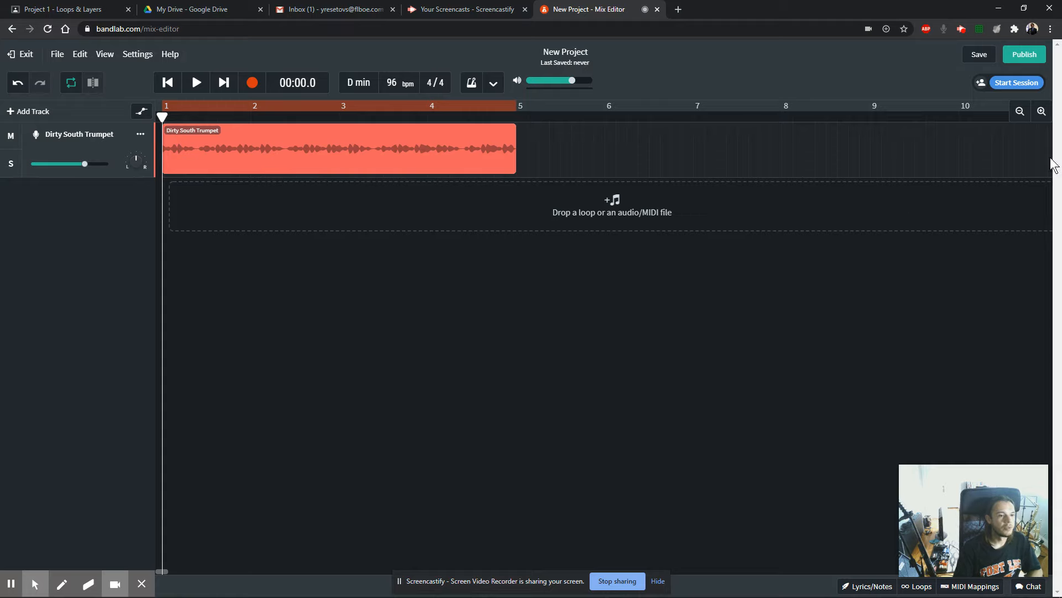
Open the loop library, filter the loops by the Bass instrument and look through the list
{"action": "left_click", "coordinate": [917, 586]}
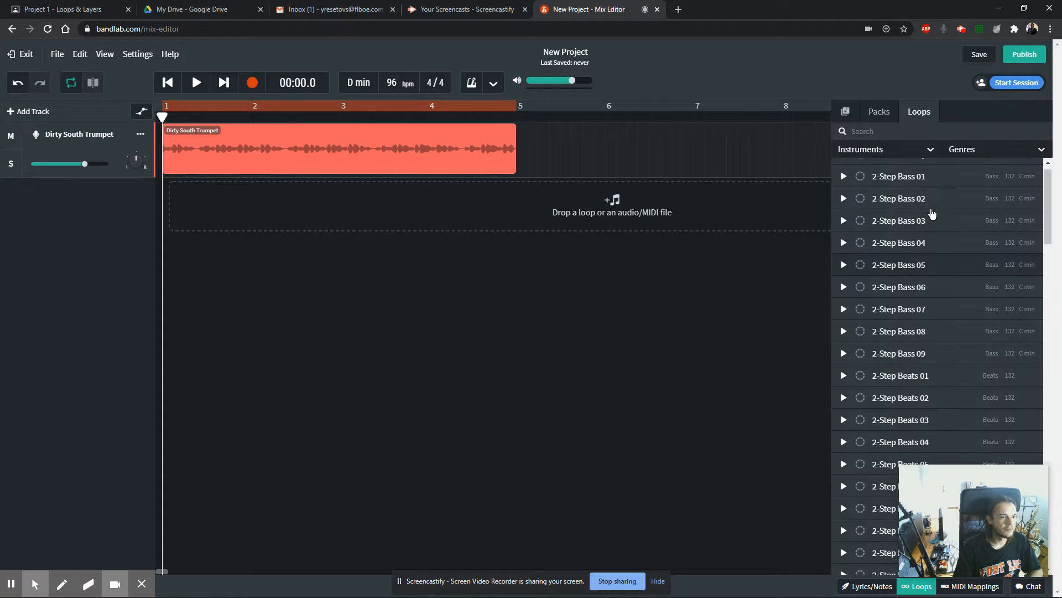
{"action": "left_click", "coordinate": [925, 149]}
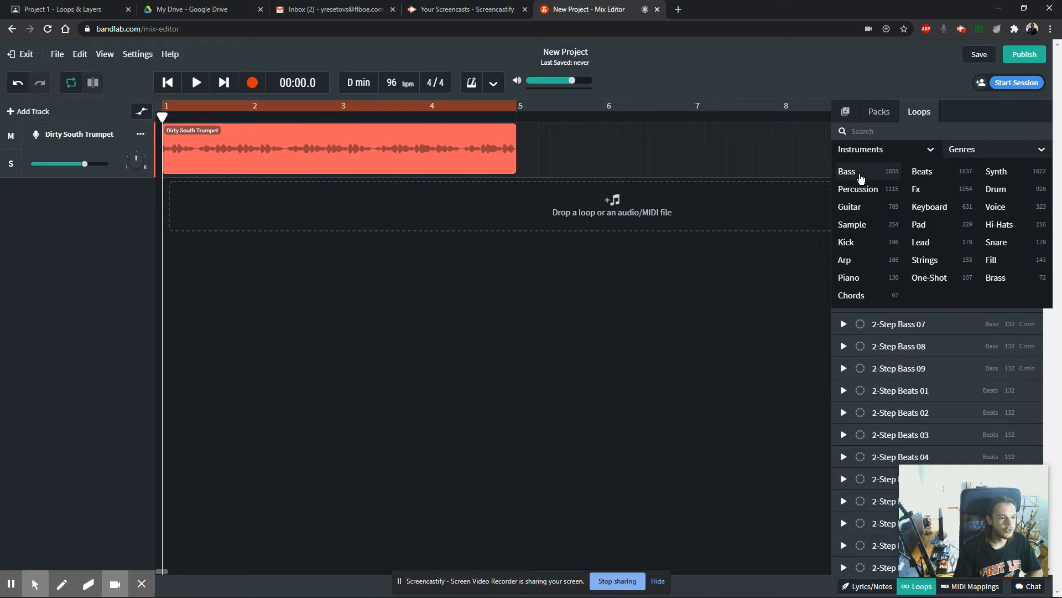
{"action": "left_click", "coordinate": [847, 172]}
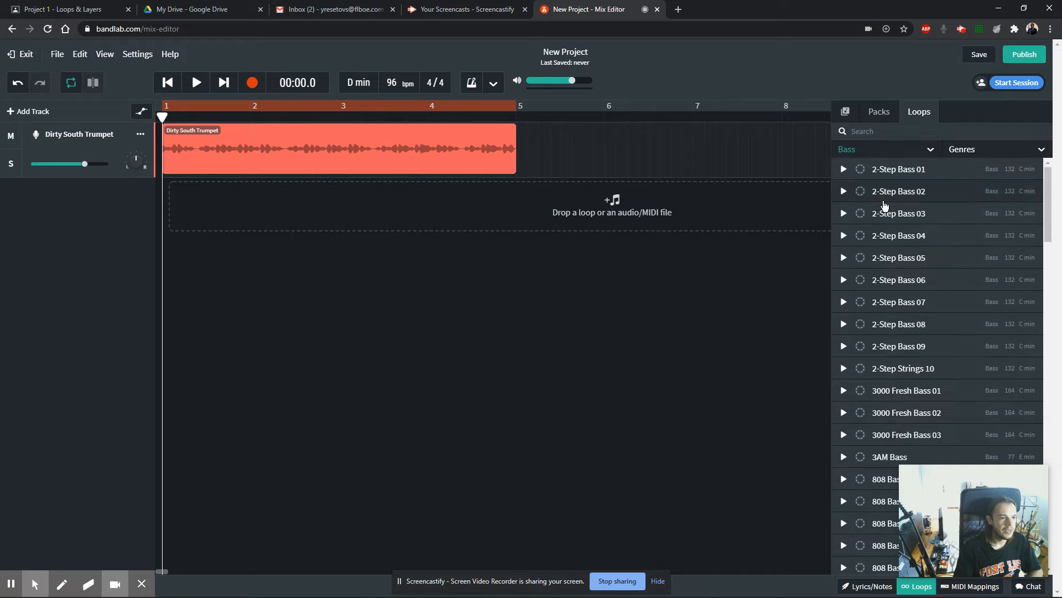
{"action": "left_click_drag", "start_coordinate": [1049, 191], "coordinate": [1050, 420]}
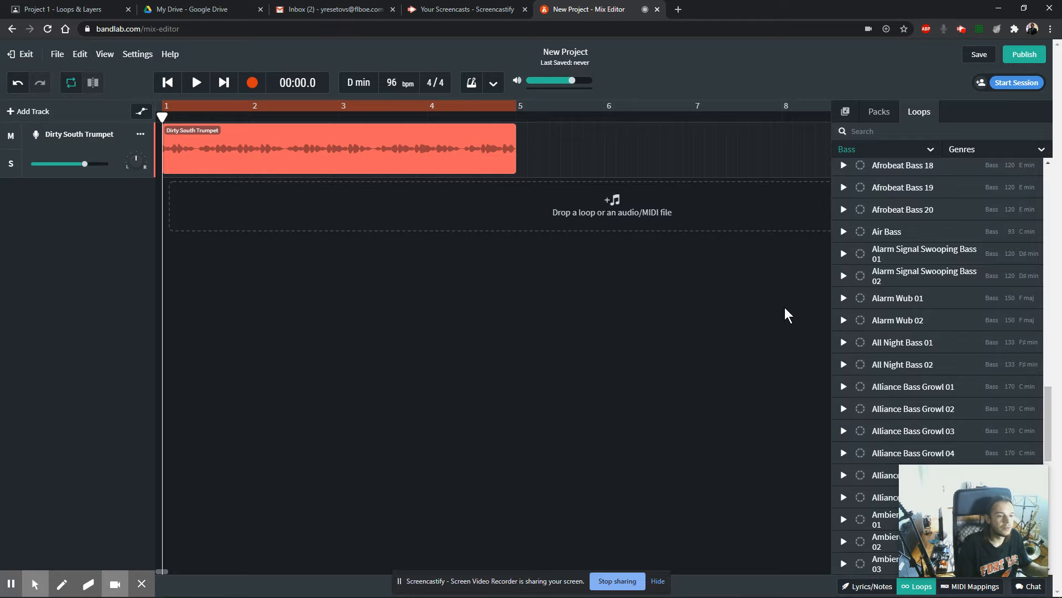
{"action": "left_click", "coordinate": [886, 150]}
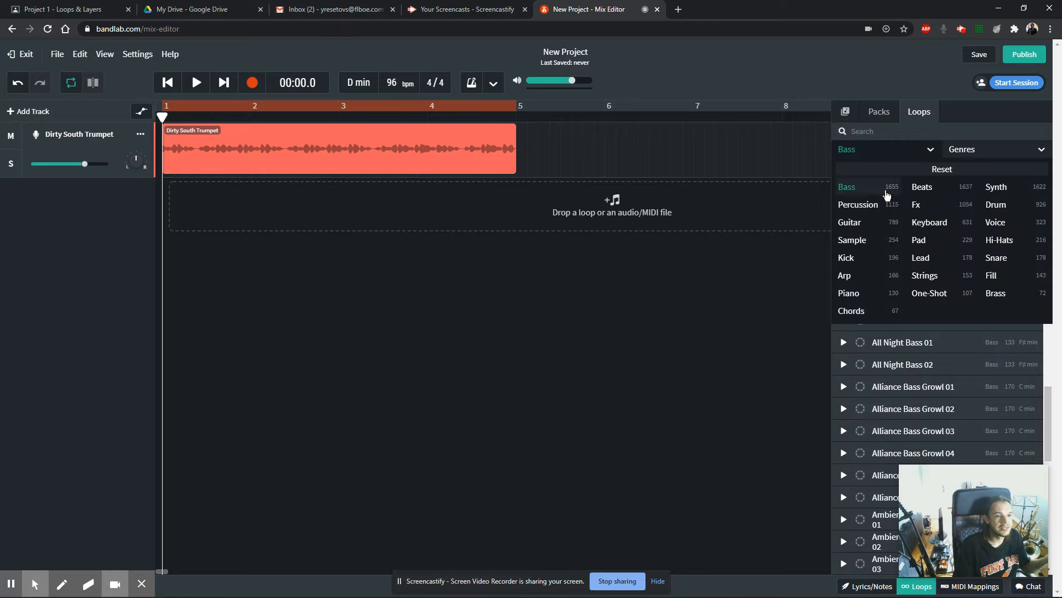
{"action": "left_click_drag", "start_coordinate": [1048, 412], "coordinate": [1049, 444]}
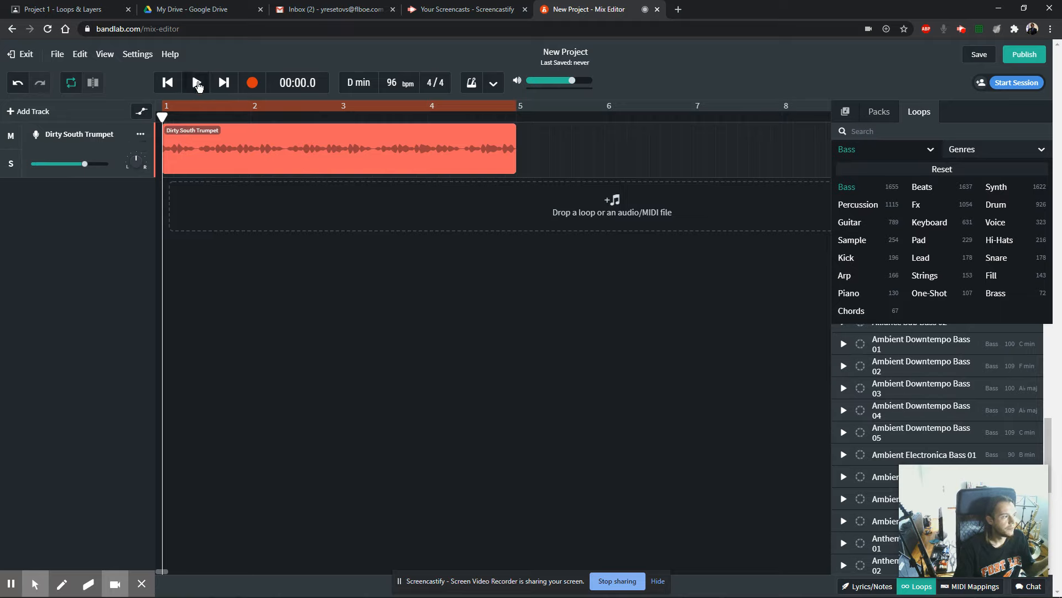
Play the looped trumpet clip, lower its track volume and preview Alliance Sub Bass 01 against it
{"action": "left_click", "coordinate": [197, 83]}
{"action": "left_click_drag", "start_coordinate": [84, 164], "coordinate": [62, 170]}
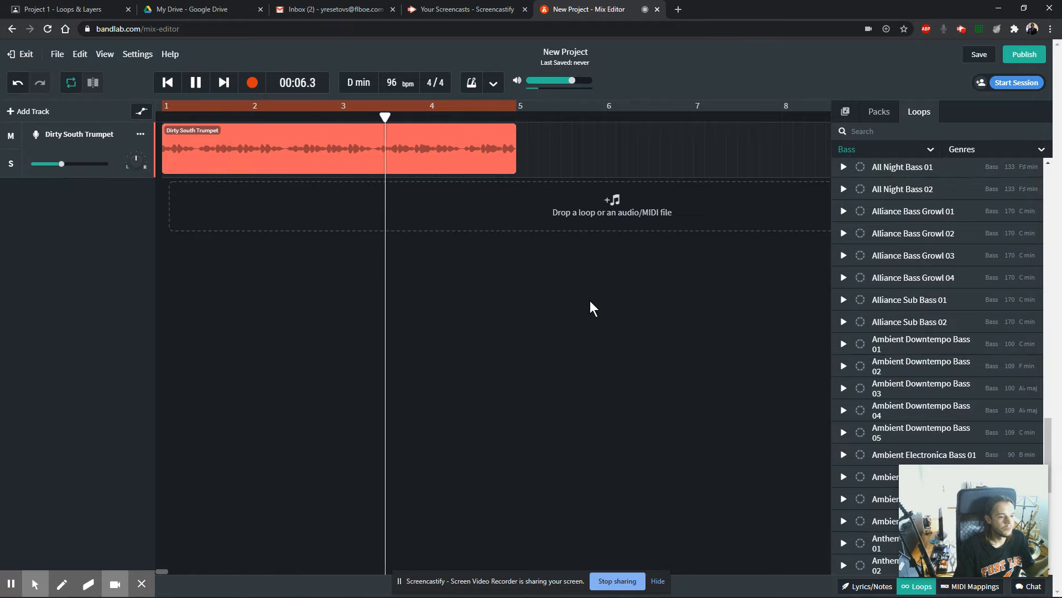
{"action": "left_click", "coordinate": [844, 301]}
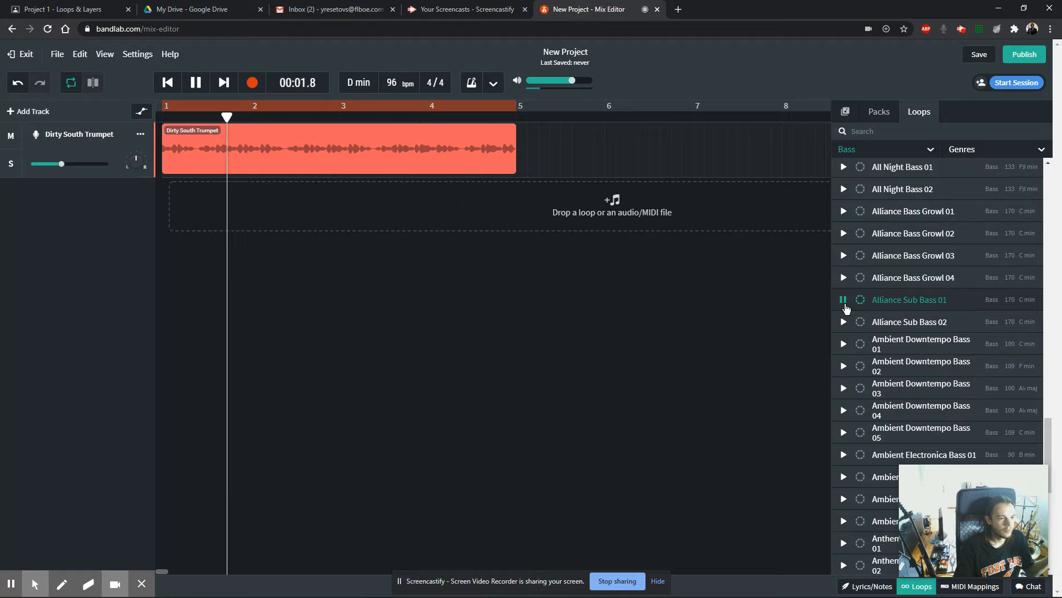
{"action": "left_click", "coordinate": [843, 302]}
Preview Approach Bass and Attitude Bass 03 against the playing trumpet loop, ending with project playback paused
{"action": "scroll", "coordinate": [896, 376], "scroll_direction": "down", "scroll_amount": 1}
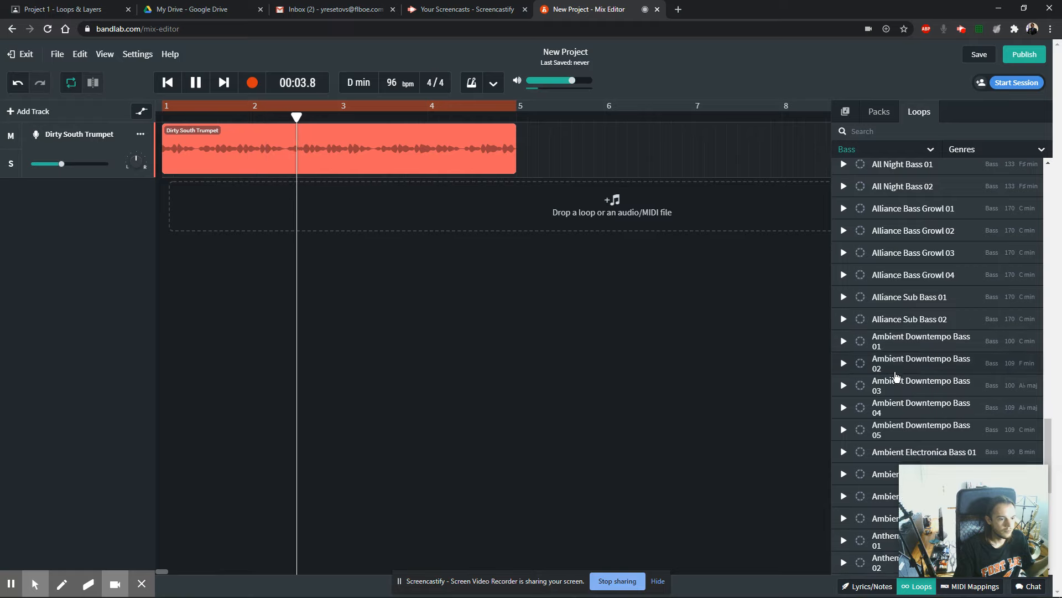
{"action": "scroll", "coordinate": [896, 375], "scroll_direction": "down", "scroll_amount": 5}
{"action": "left_click", "coordinate": [843, 377]}
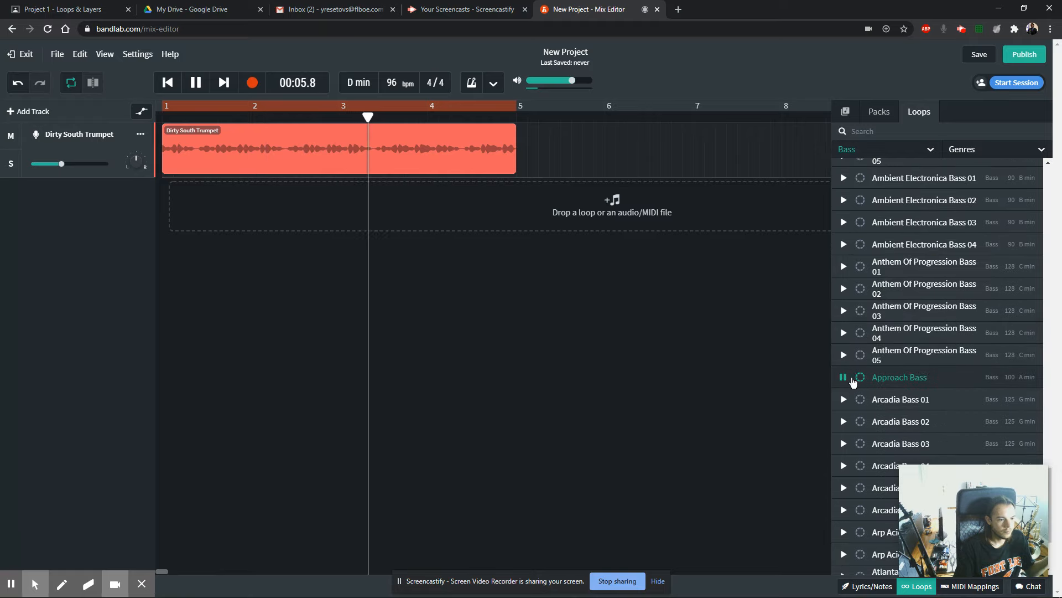
{"action": "scroll", "coordinate": [883, 377], "scroll_direction": "down", "scroll_amount": 2}
{"action": "scroll", "coordinate": [875, 385], "scroll_direction": "down", "scroll_amount": 10}
{"action": "scroll", "coordinate": [866, 382], "scroll_direction": "up", "scroll_amount": 5}
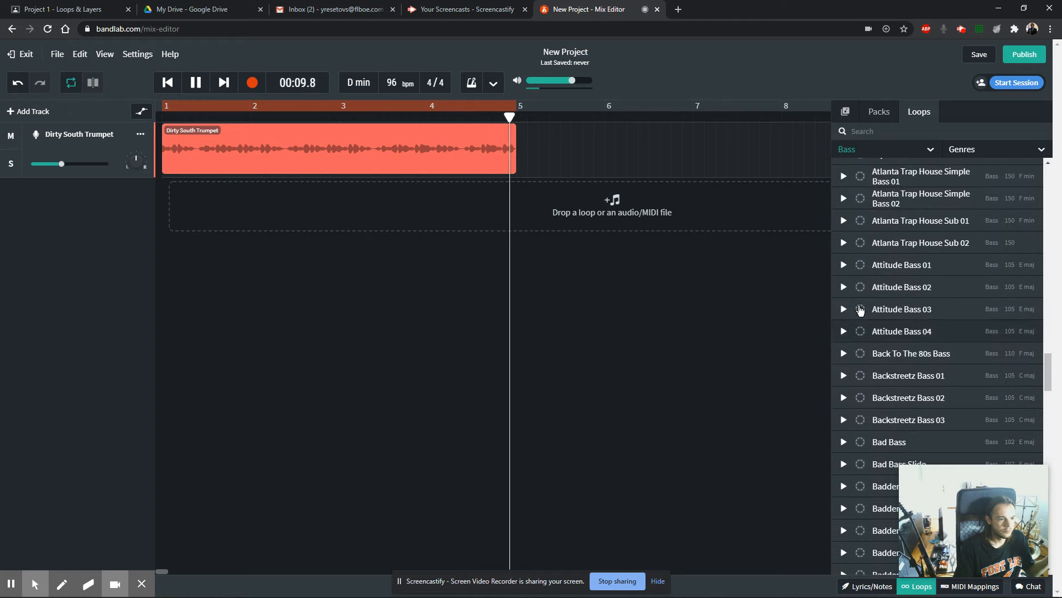
{"action": "left_click", "coordinate": [844, 309]}
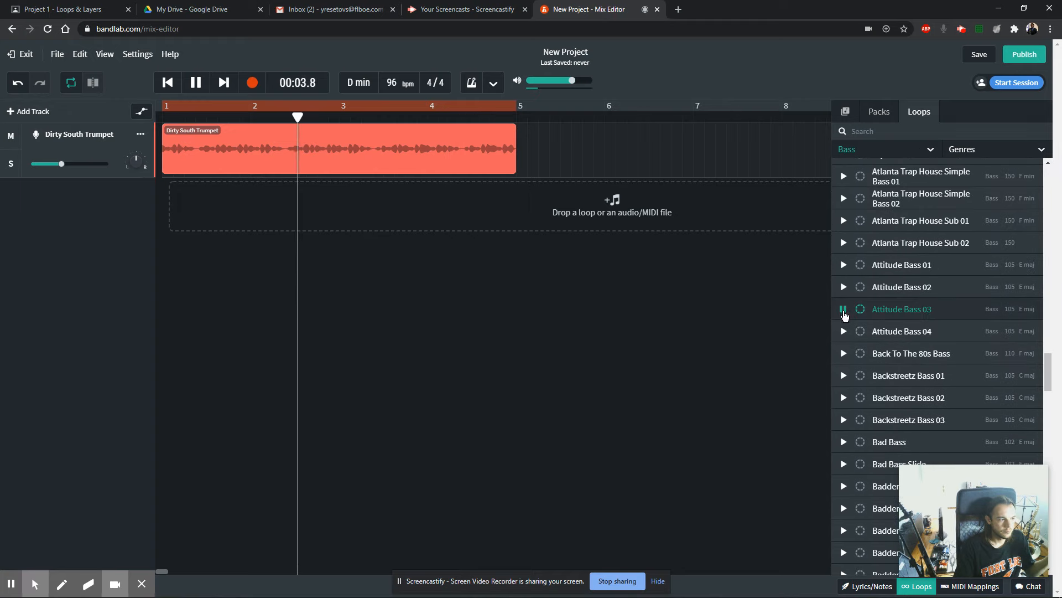
{"action": "left_click", "coordinate": [843, 310]}
{"action": "left_click", "coordinate": [190, 83]}
Preview the Bass1 loop on its own and together with the trumpet clip, and stop both
{"action": "scroll", "coordinate": [919, 376], "scroll_direction": "down", "scroll_amount": 15}
{"action": "scroll", "coordinate": [917, 390], "scroll_direction": "down", "scroll_amount": 5}
{"action": "left_click", "coordinate": [843, 232]}
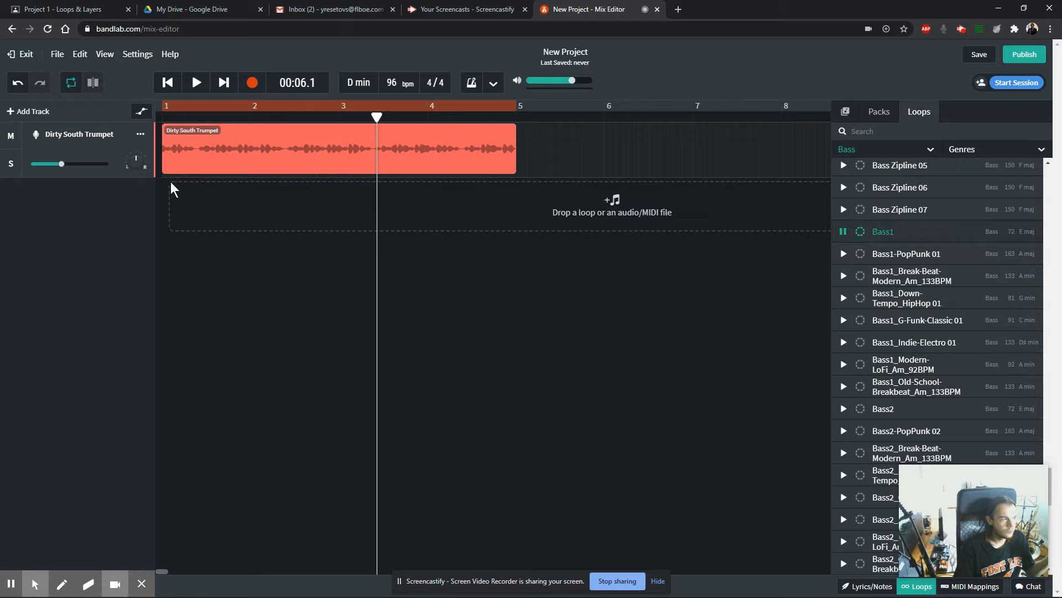
{"action": "left_click", "coordinate": [197, 83]}
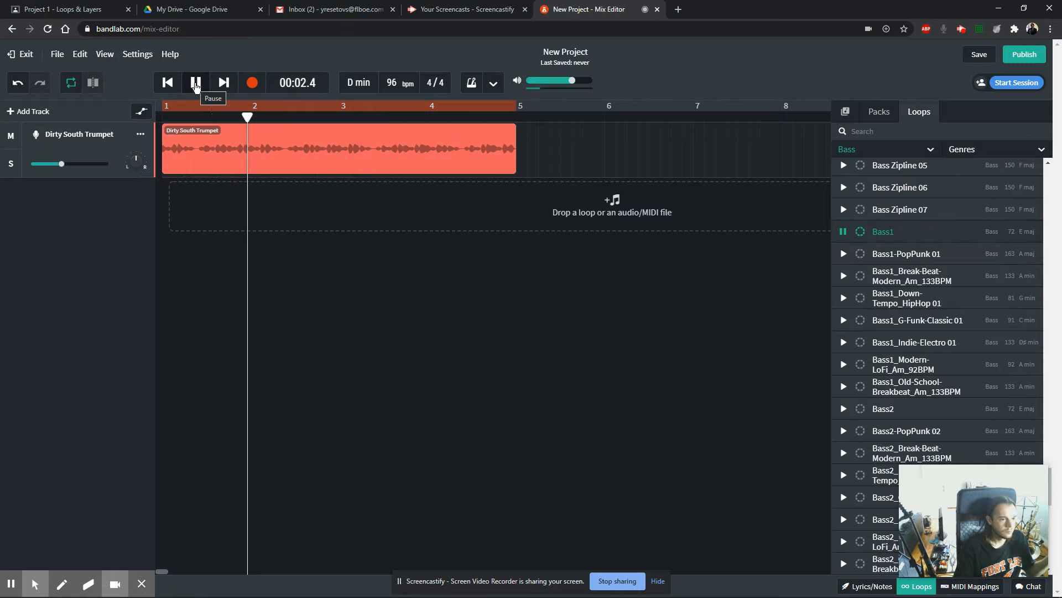
{"action": "left_click", "coordinate": [195, 83]}
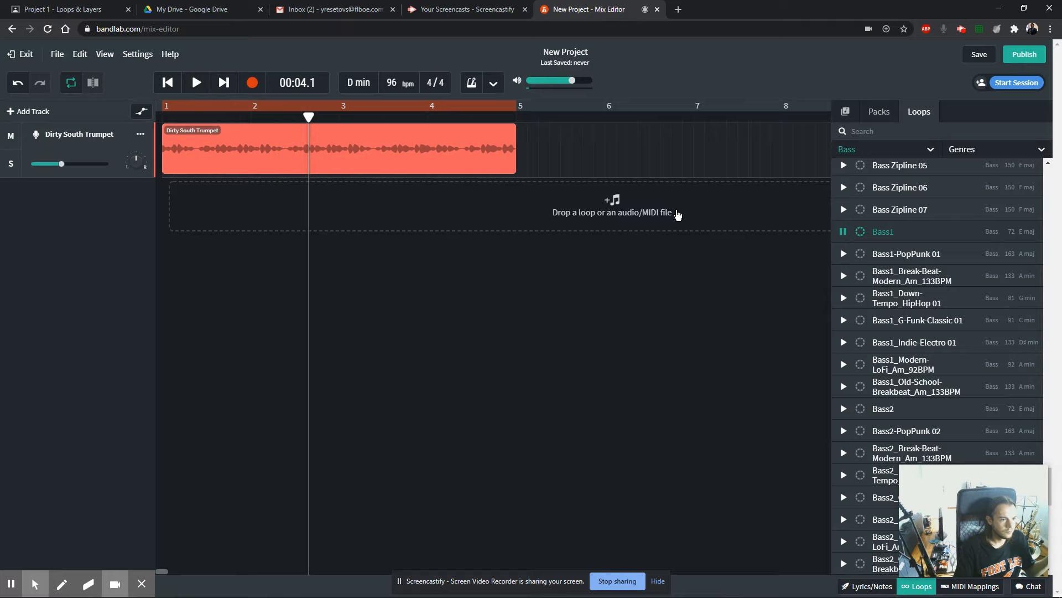
{"action": "left_click", "coordinate": [843, 231]}
Look further down the bass loops and preview Bubblegum Bass Bass 04 and 03
{"action": "scroll", "coordinate": [850, 382], "scroll_direction": "down", "scroll_amount": 7}
{"action": "scroll", "coordinate": [851, 389], "scroll_direction": "down", "scroll_amount": 15}
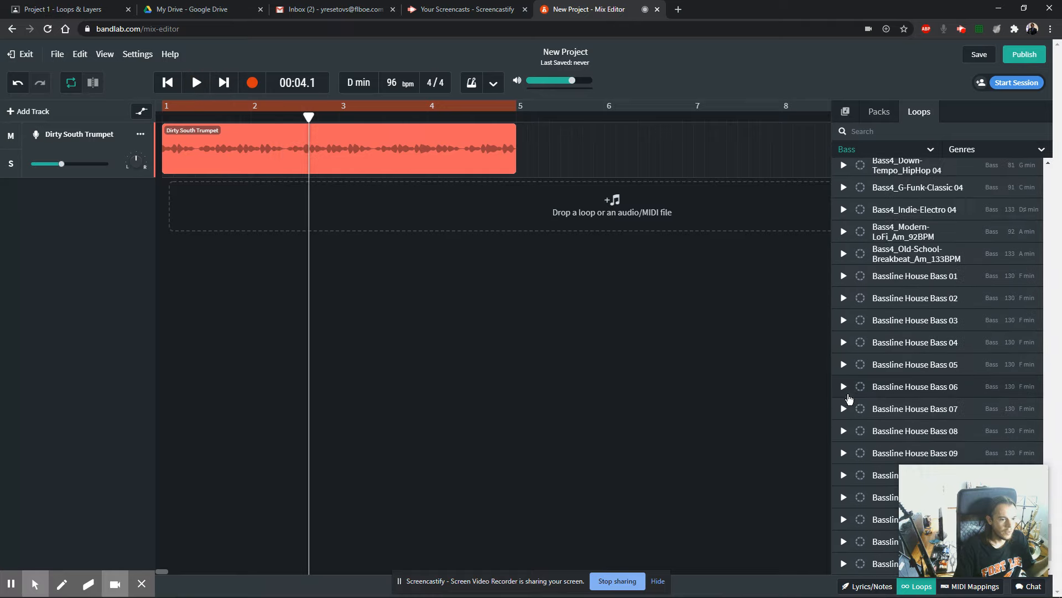
{"action": "scroll", "coordinate": [851, 395], "scroll_direction": "down", "scroll_amount": 6}
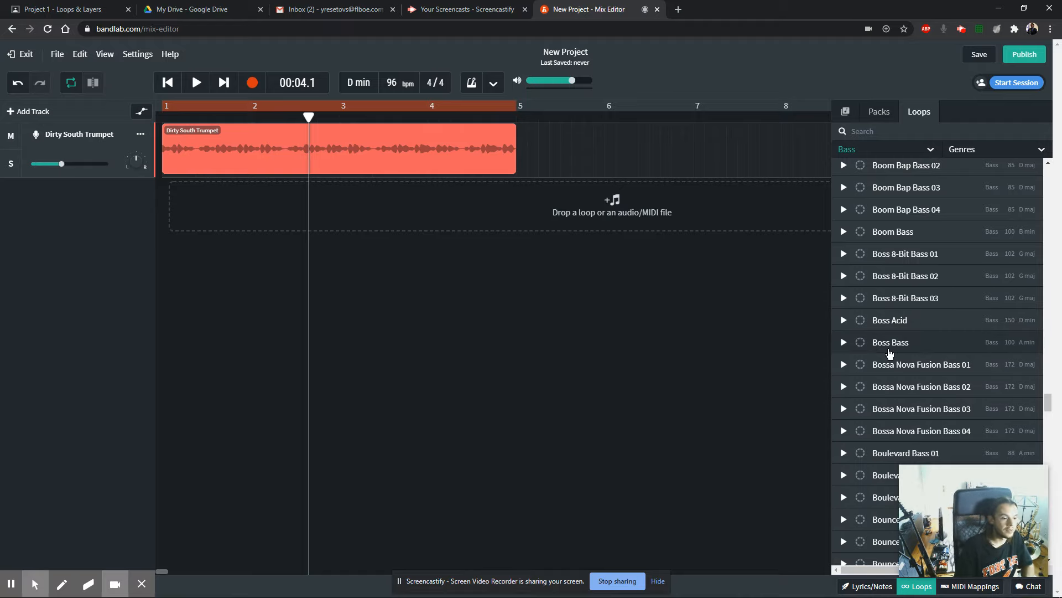
{"action": "scroll", "coordinate": [880, 310], "scroll_direction": "down", "scroll_amount": 5}
{"action": "scroll", "coordinate": [851, 311], "scroll_direction": "down", "scroll_amount": 12}
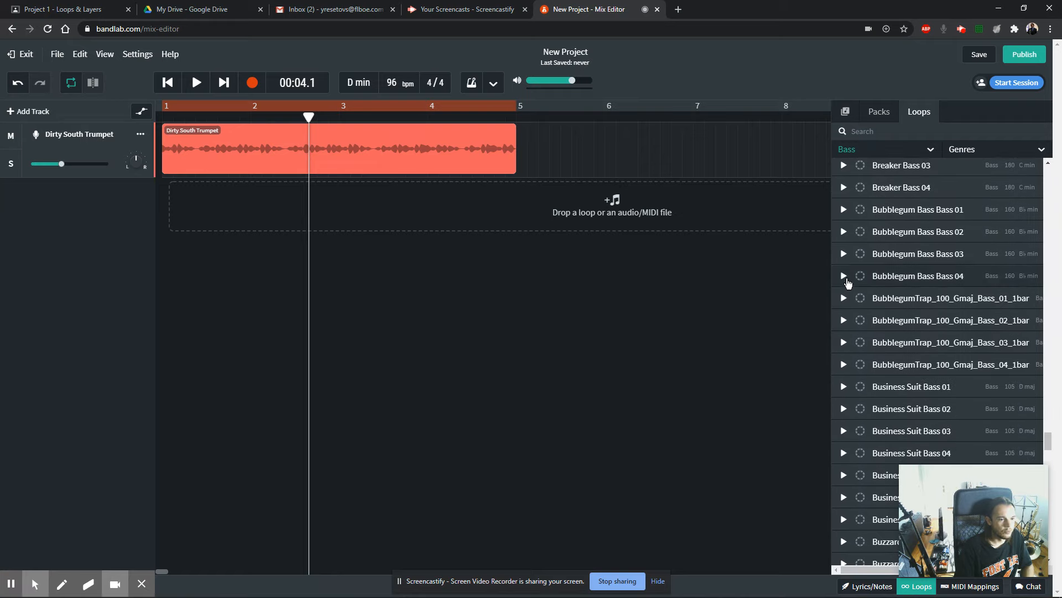
{"action": "left_click", "coordinate": [844, 277]}
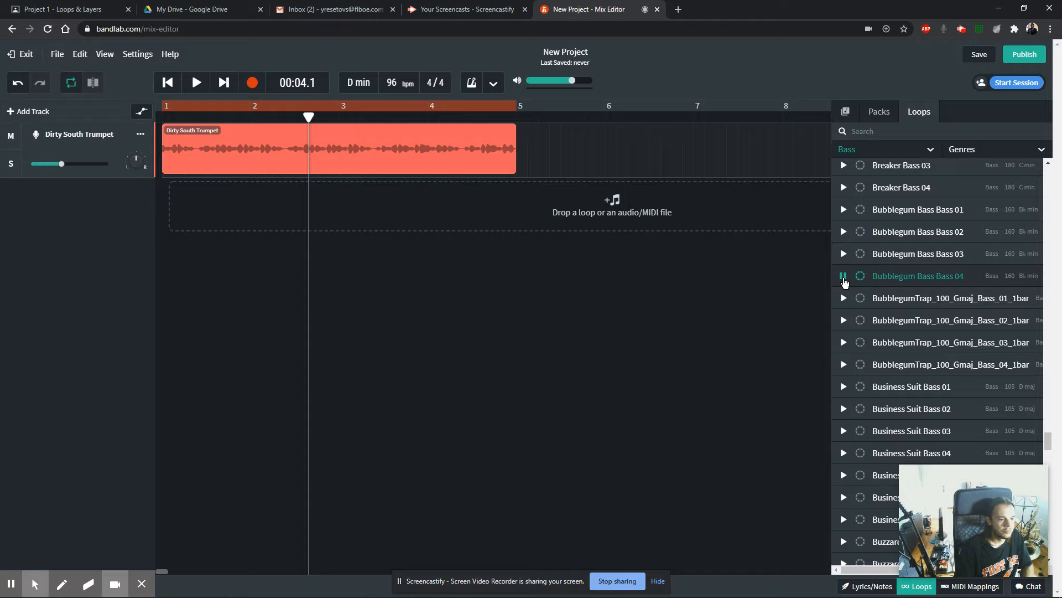
{"action": "left_click", "coordinate": [843, 253]}
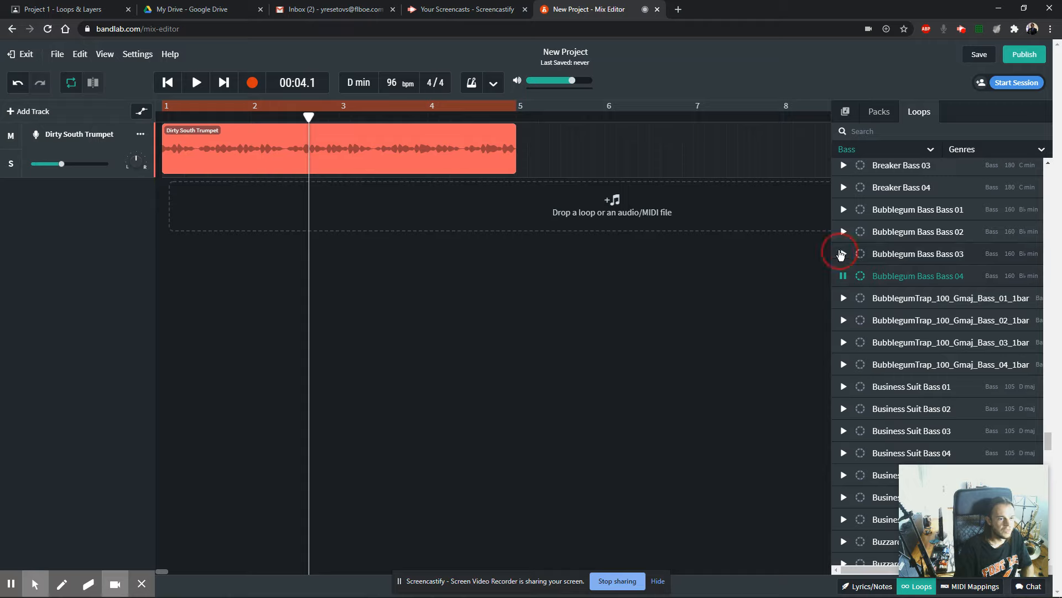
Preview the Business Suit Bass loops 03, 02, 04 and 05 one after another
{"action": "left_click", "coordinate": [844, 431]}
{"action": "scroll", "coordinate": [872, 310], "scroll_direction": "down", "scroll_amount": 4}
{"action": "scroll", "coordinate": [875, 309], "scroll_direction": "up", "scroll_amount": 1}
{"action": "scroll", "coordinate": [873, 307], "scroll_direction": "up", "scroll_amount": 1}
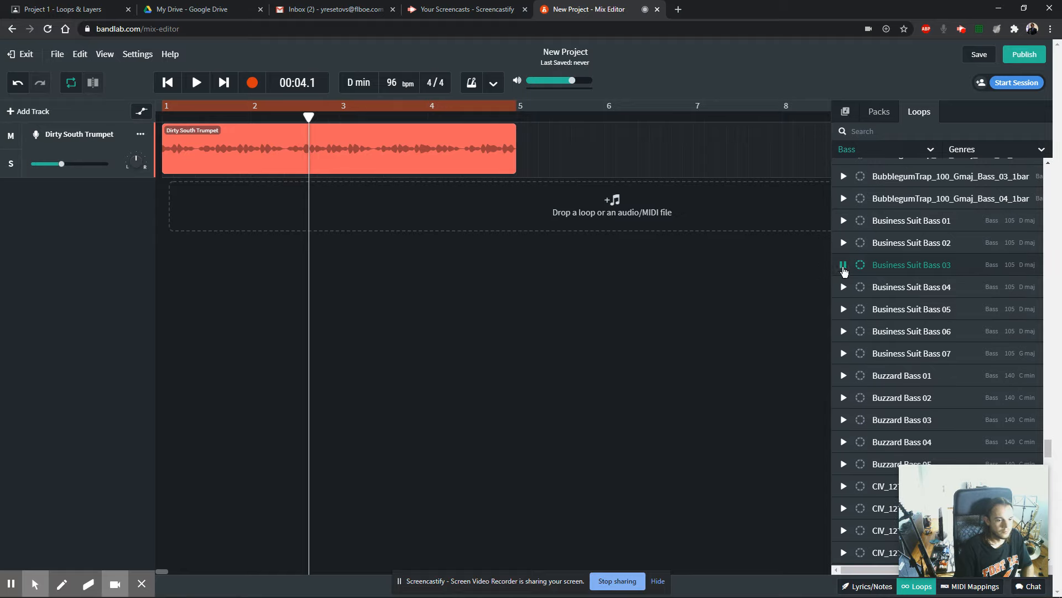
{"action": "left_click", "coordinate": [843, 242]}
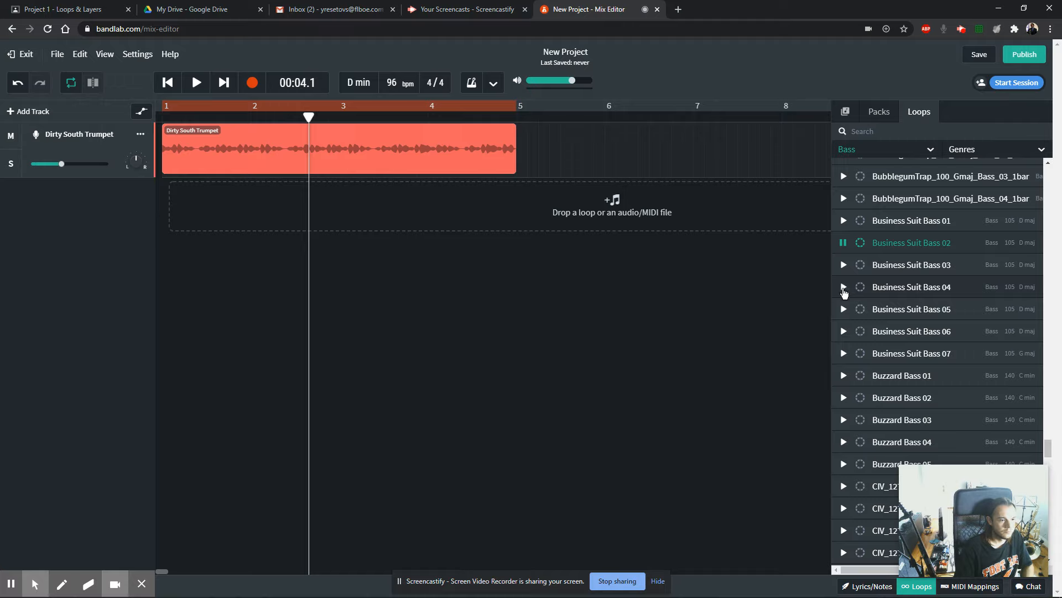
{"action": "left_click", "coordinate": [844, 287]}
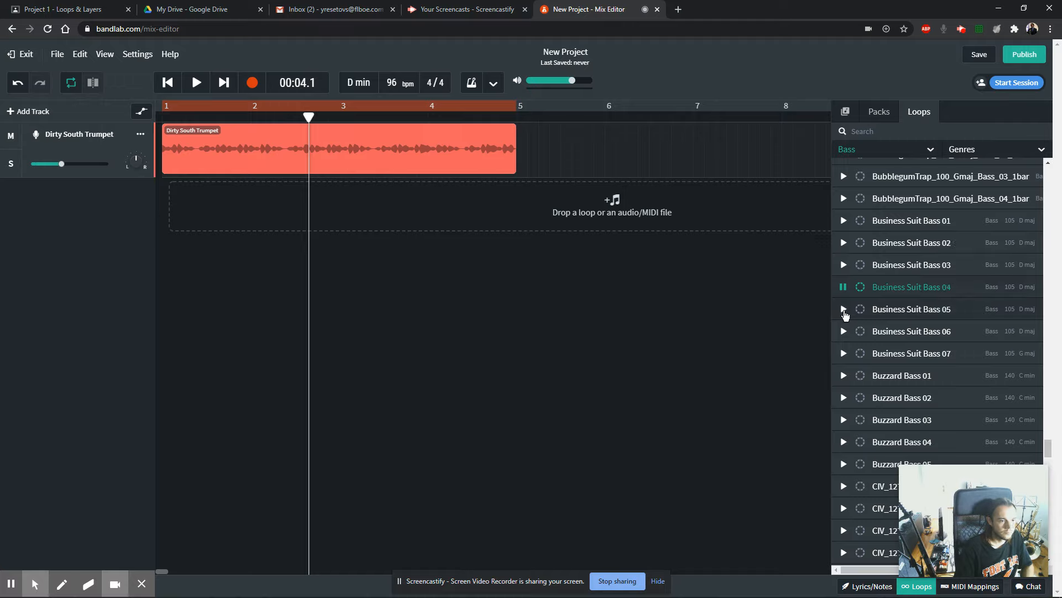
{"action": "left_click", "coordinate": [844, 310]}
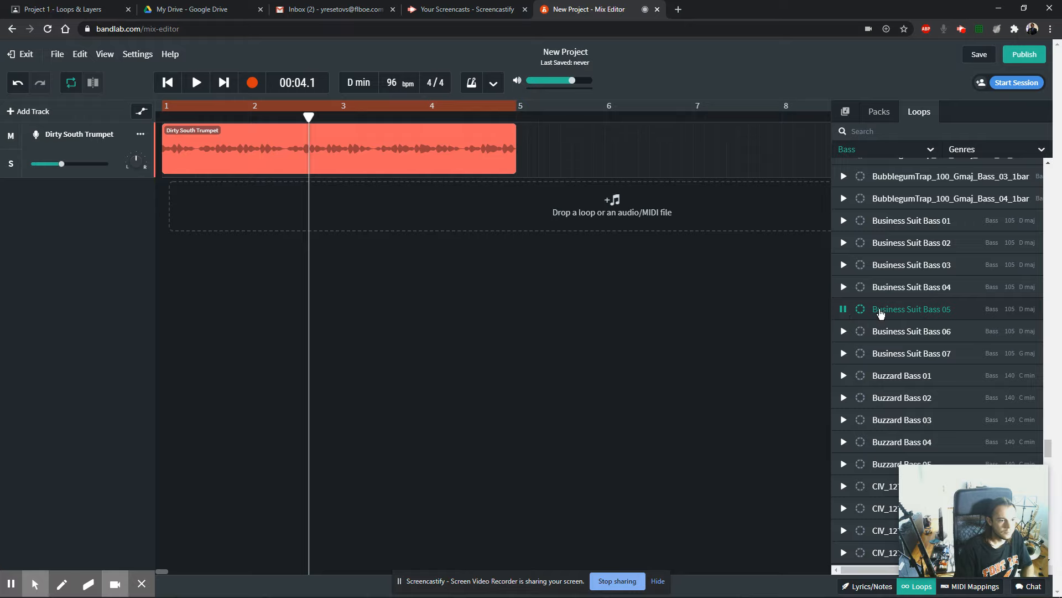
Add Business Suit Bass 05 on a new track below the trumpet and align its clip with the start of bar 1
{"action": "left_click", "coordinate": [844, 314]}
{"action": "left_click_drag", "start_coordinate": [885, 308], "coordinate": [179, 199]}
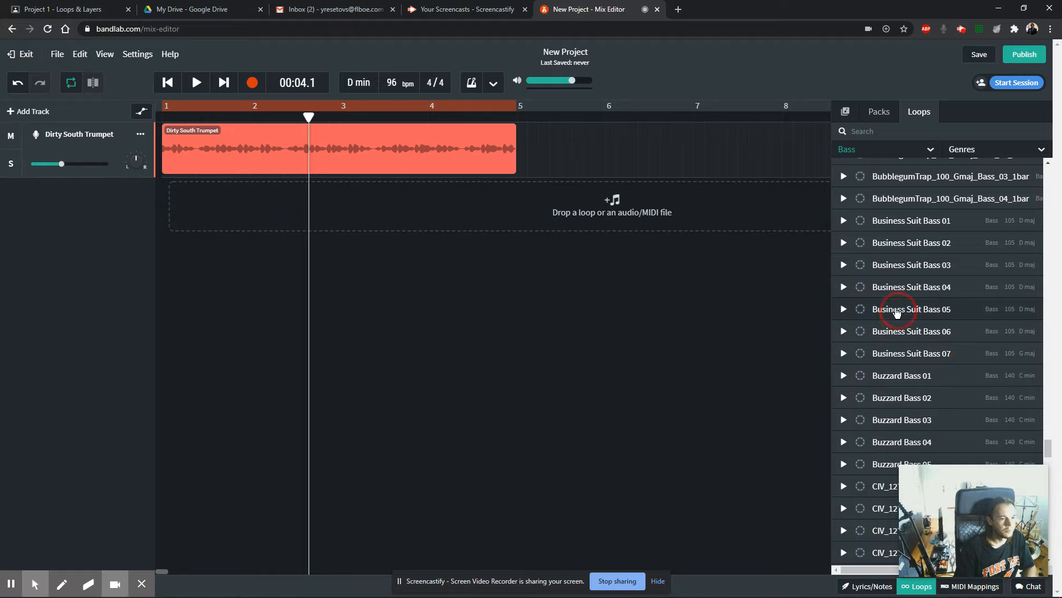
{"action": "left_click", "coordinate": [844, 308]}
{"action": "left_click", "coordinate": [845, 311]}
{"action": "left_click_drag", "start_coordinate": [901, 309], "coordinate": [444, 198]}
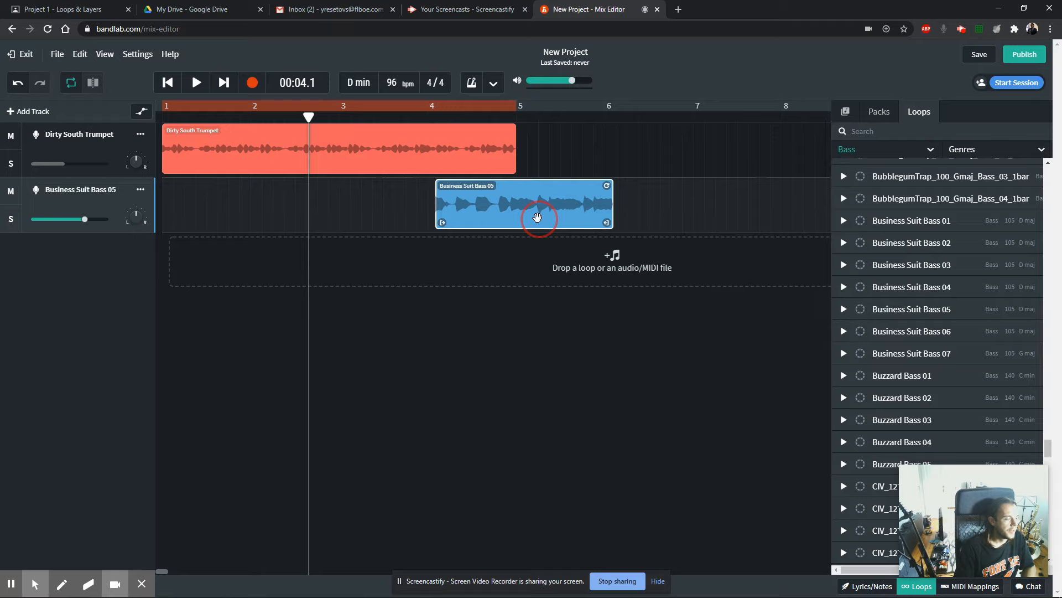
{"action": "left_click_drag", "start_coordinate": [530, 216], "coordinate": [202, 215]}
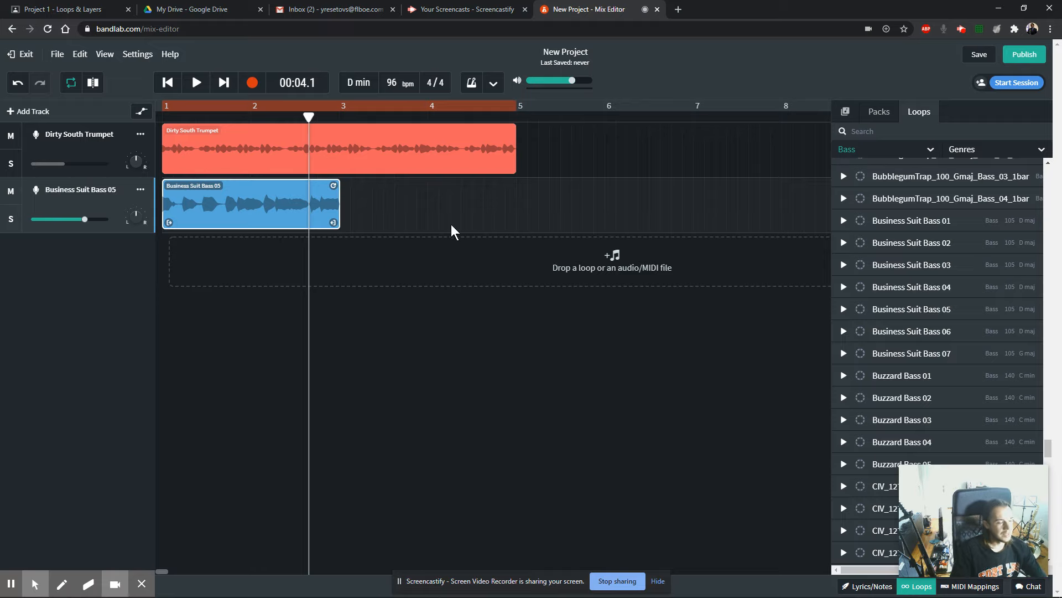
{"action": "left_click_drag", "start_coordinate": [226, 220], "coordinate": [235, 215]}
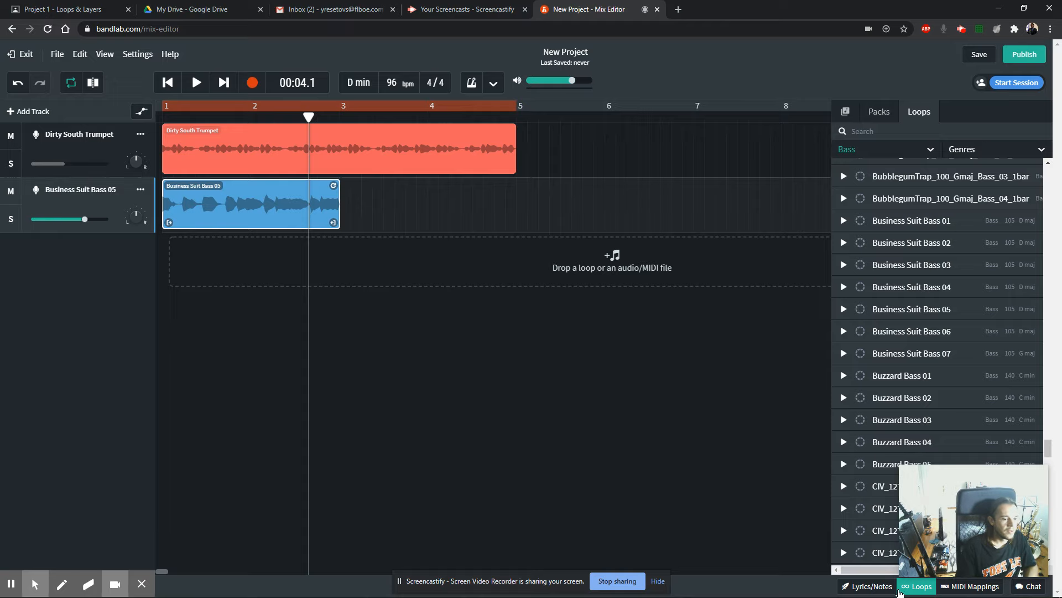
Hide the loop library and compare the bass clip's length with the trumpet clip at closer zoom levels
{"action": "left_click", "coordinate": [916, 586]}
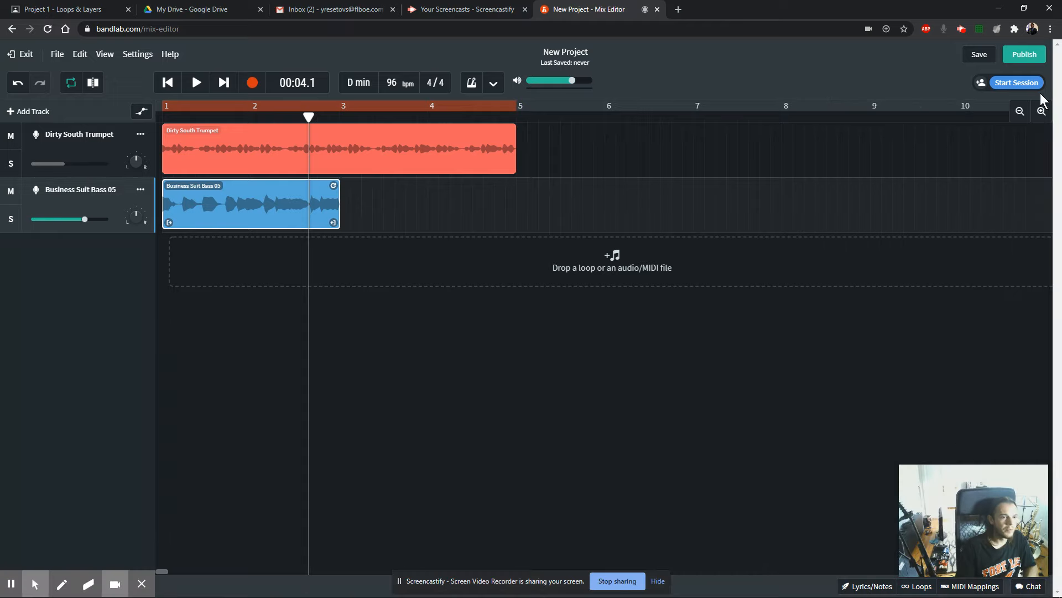
{"action": "left_click", "coordinate": [1041, 112]}
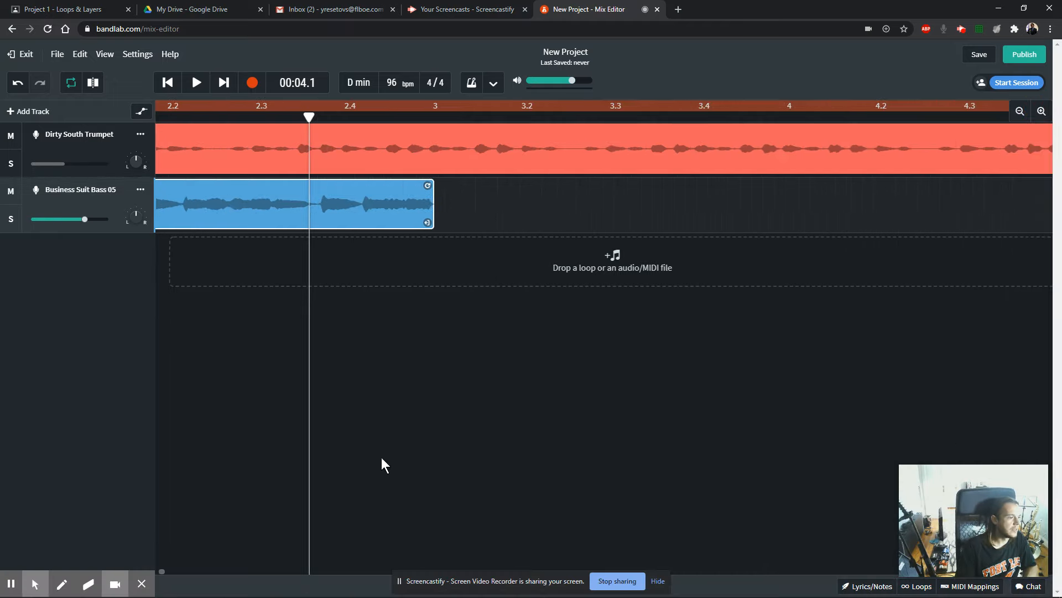
{"action": "left_click_drag", "start_coordinate": [162, 572], "coordinate": [149, 572]}
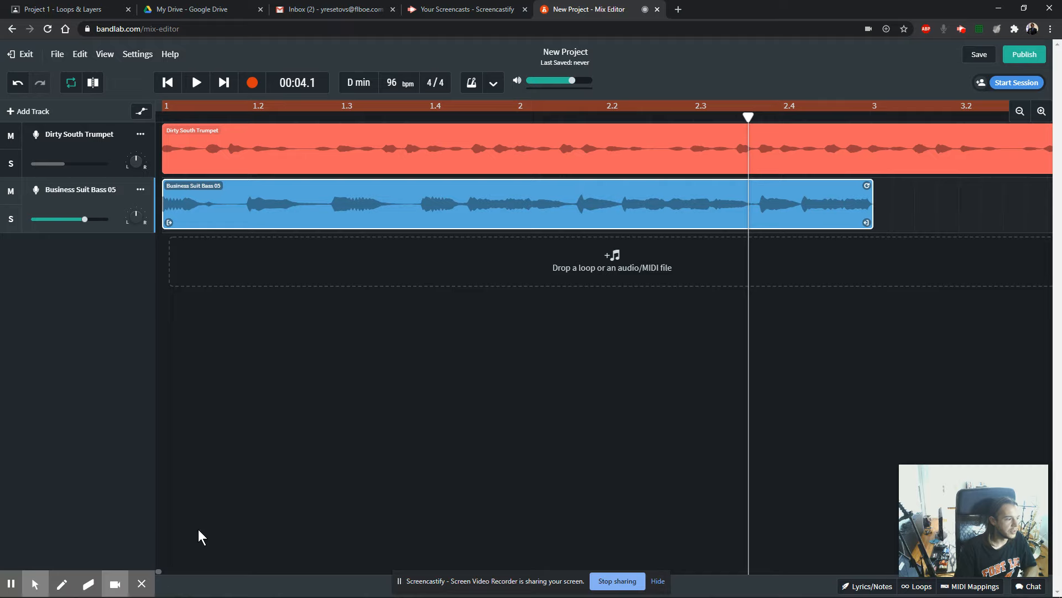
{"action": "left_click", "coordinate": [1019, 111]}
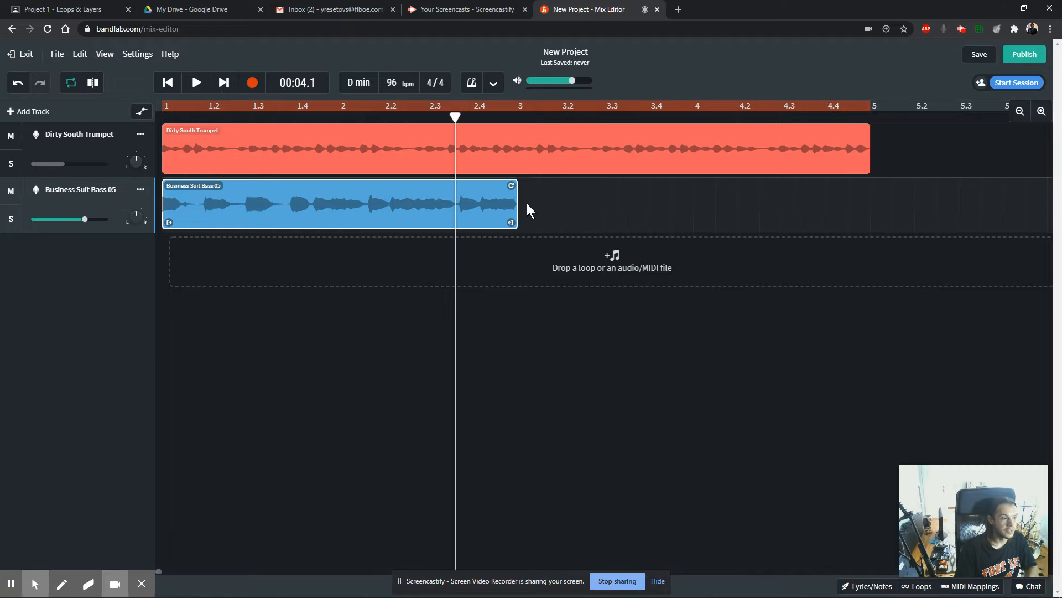
Compare the length of the Business Suit Bass 05 clip with the Dirty South Trumpet clip by selecting each in turn
{"action": "left_click_drag", "start_coordinate": [529, 201], "coordinate": [860, 228]}
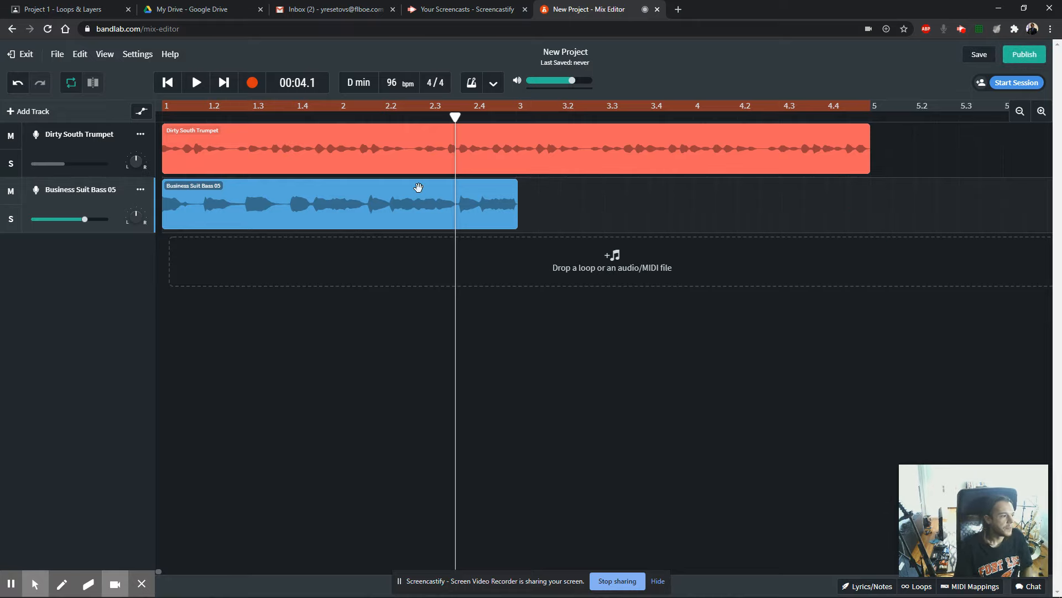
{"action": "left_click", "coordinate": [435, 216]}
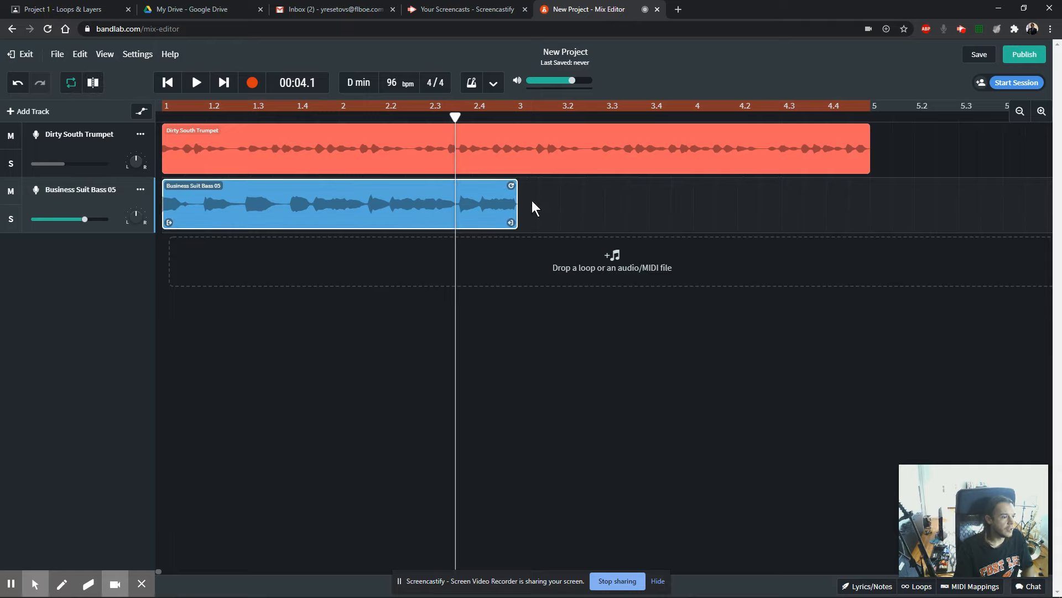
{"action": "left_click", "coordinate": [410, 157]}
{"action": "left_click", "coordinate": [403, 204]}
{"action": "left_click", "coordinate": [409, 159]}
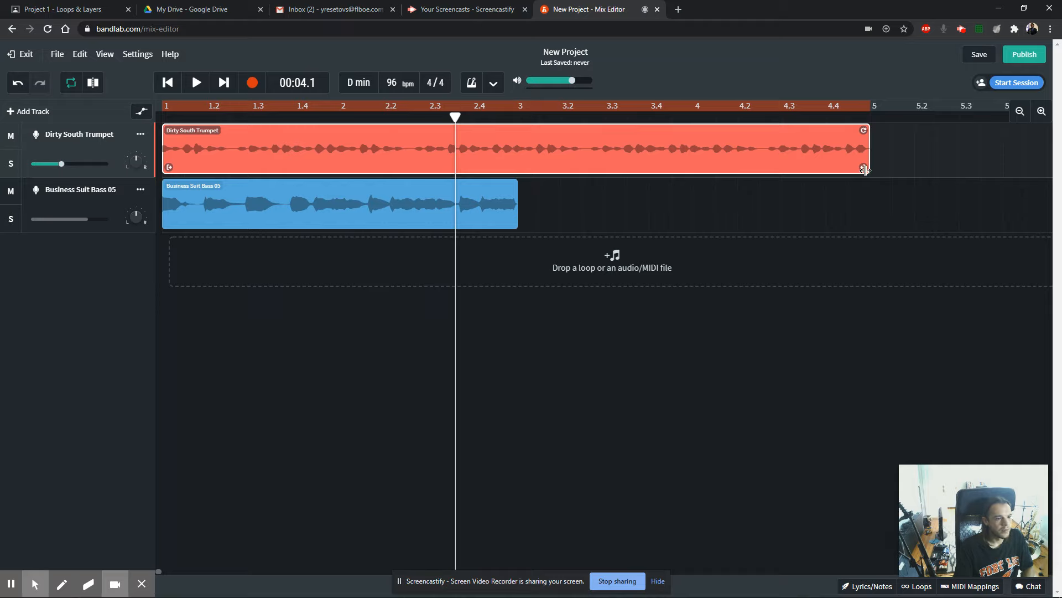
{"action": "left_click", "coordinate": [461, 214]}
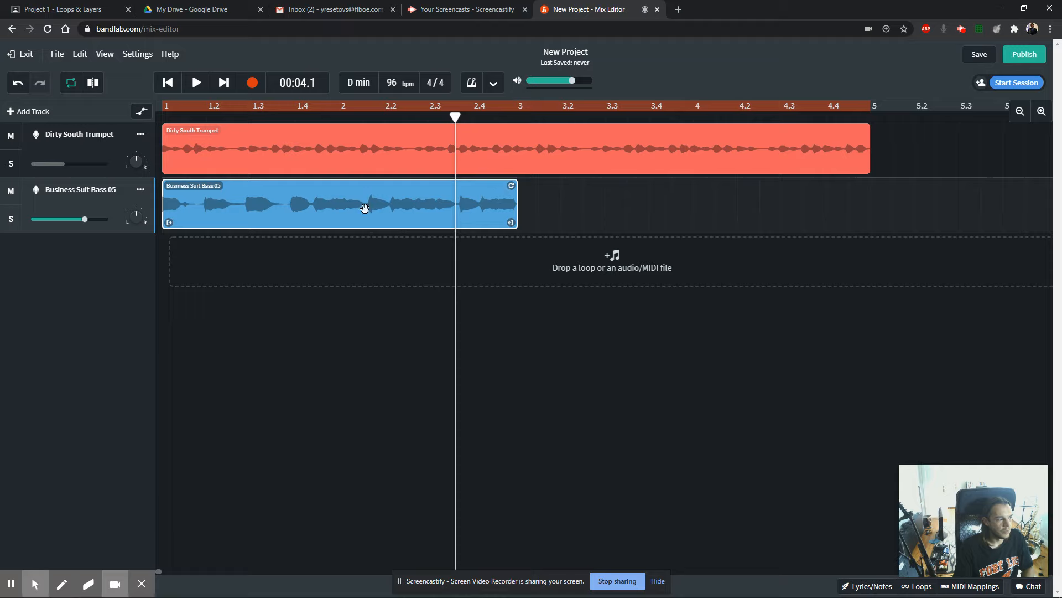
{"action": "left_click", "coordinate": [378, 157]}
{"action": "left_click", "coordinate": [379, 193]}
{"action": "left_click", "coordinate": [510, 156]}
{"action": "left_click", "coordinate": [494, 209]}
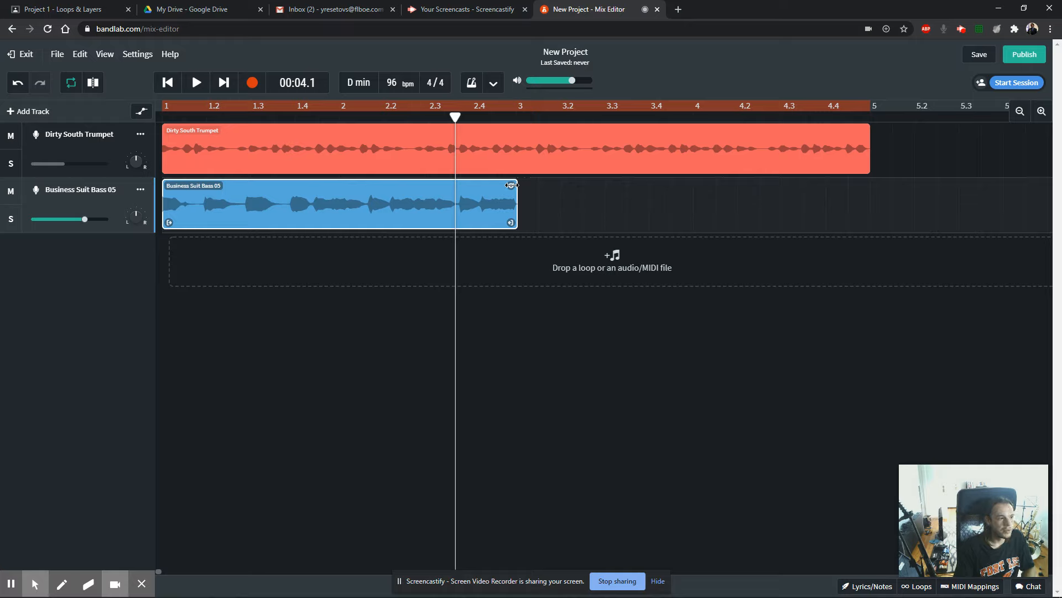
Loop the Business Suit Bass 05 clip so that it repeats up to the start of bar 5
{"action": "left_click_drag", "start_coordinate": [511, 185], "coordinate": [867, 187]}
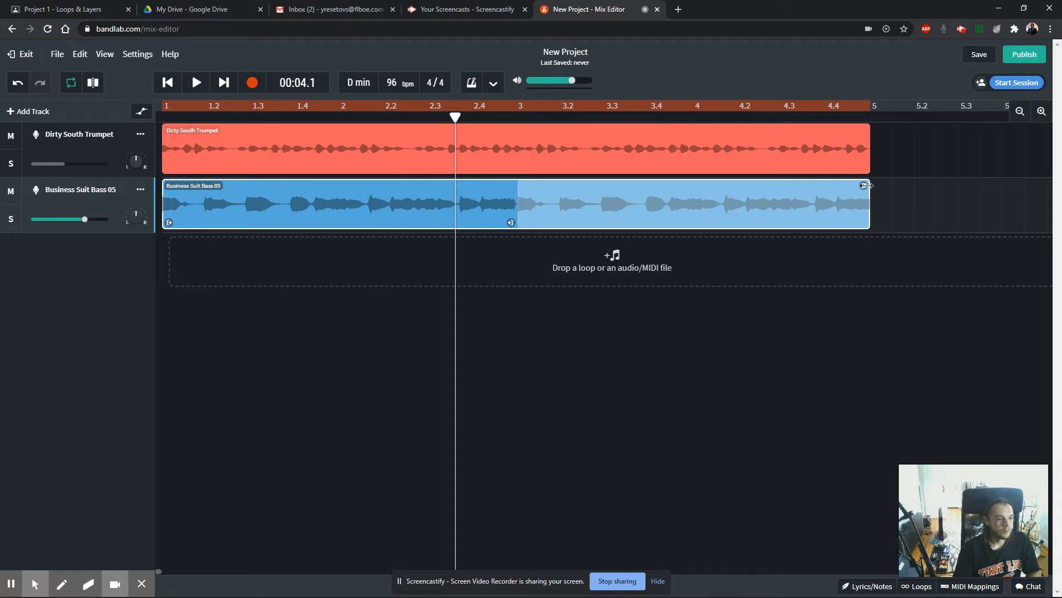
{"action": "left_click_drag", "start_coordinate": [866, 185], "coordinate": [990, 185]}
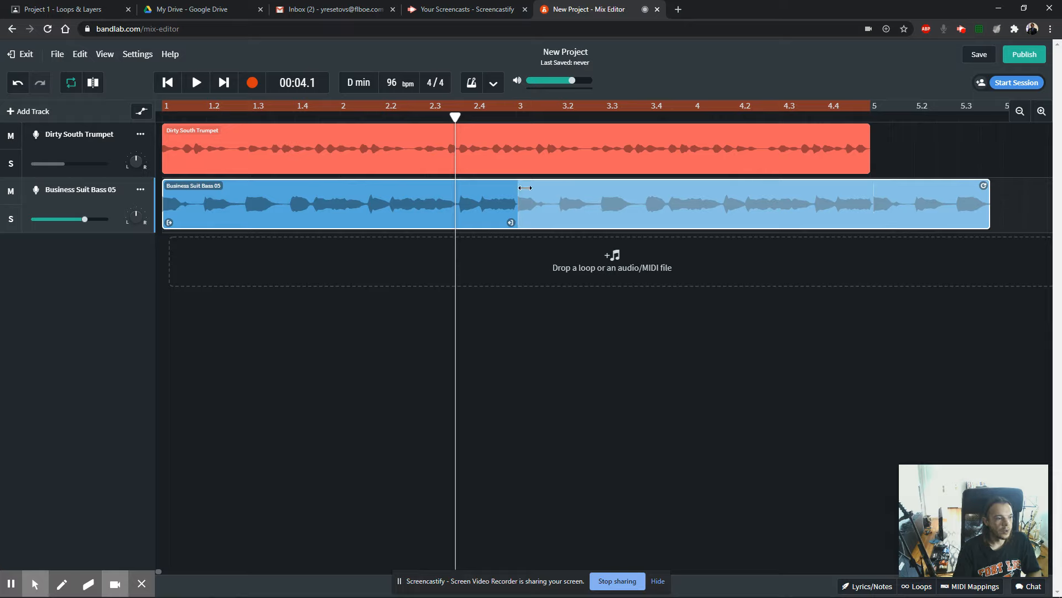
{"action": "left_click_drag", "start_coordinate": [984, 185], "coordinate": [870, 189]}
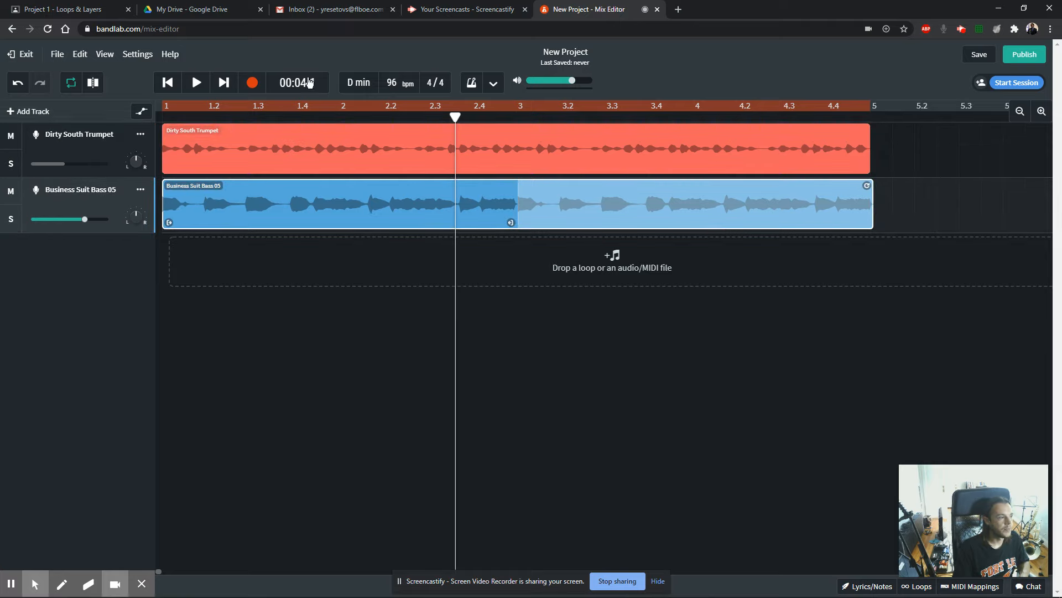
Play both tracks together and set the Dirty South Trumpet track's volume to -1.1 dB during playback
{"action": "left_click", "coordinate": [196, 83]}
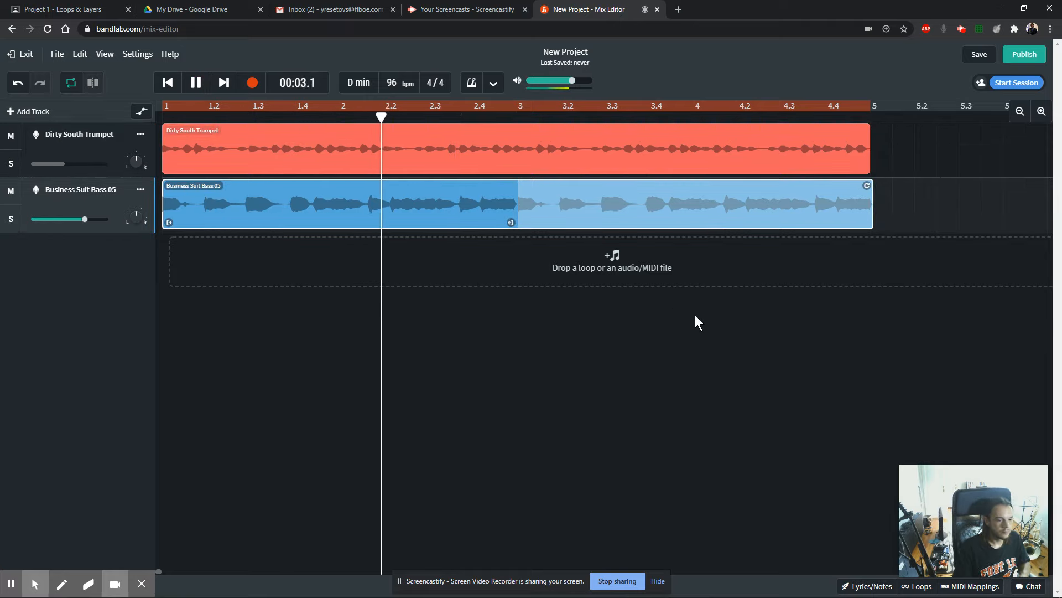
{"action": "left_click_drag", "start_coordinate": [64, 165], "coordinate": [83, 166]}
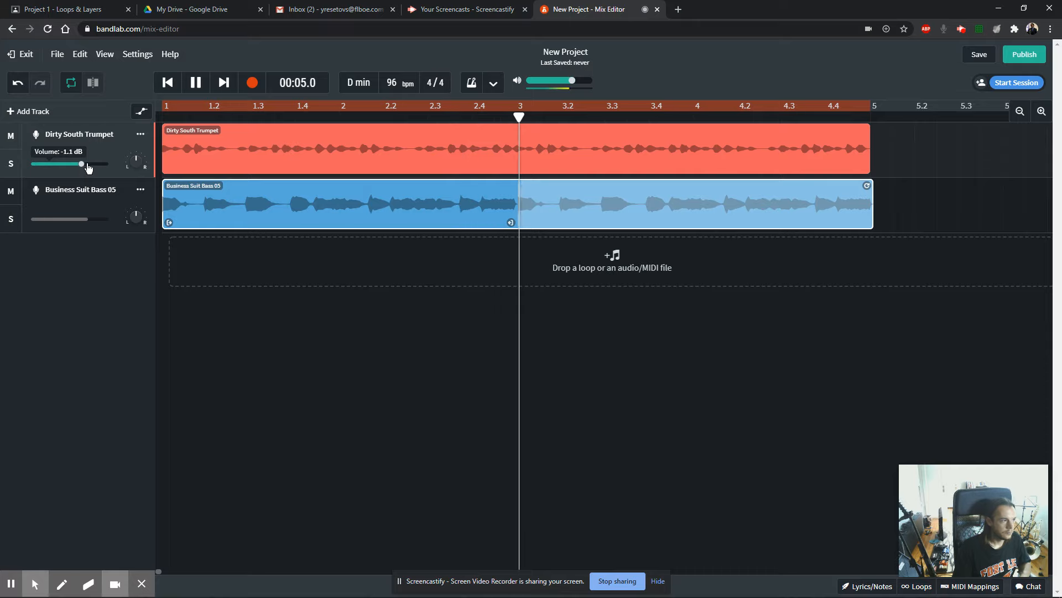
{"action": "left_click", "coordinate": [197, 83]}
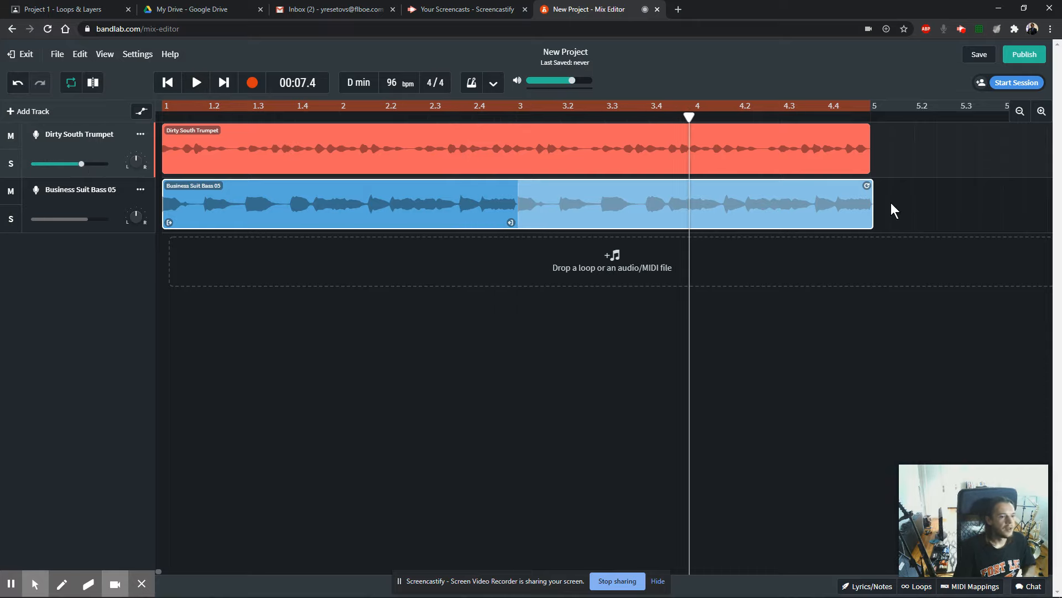
Remove the bass clip's repeat, extend its trim edge to the trumpet clip's end instead, and play the result from the beginning
{"action": "left_click_drag", "start_coordinate": [864, 185], "coordinate": [517, 186]}
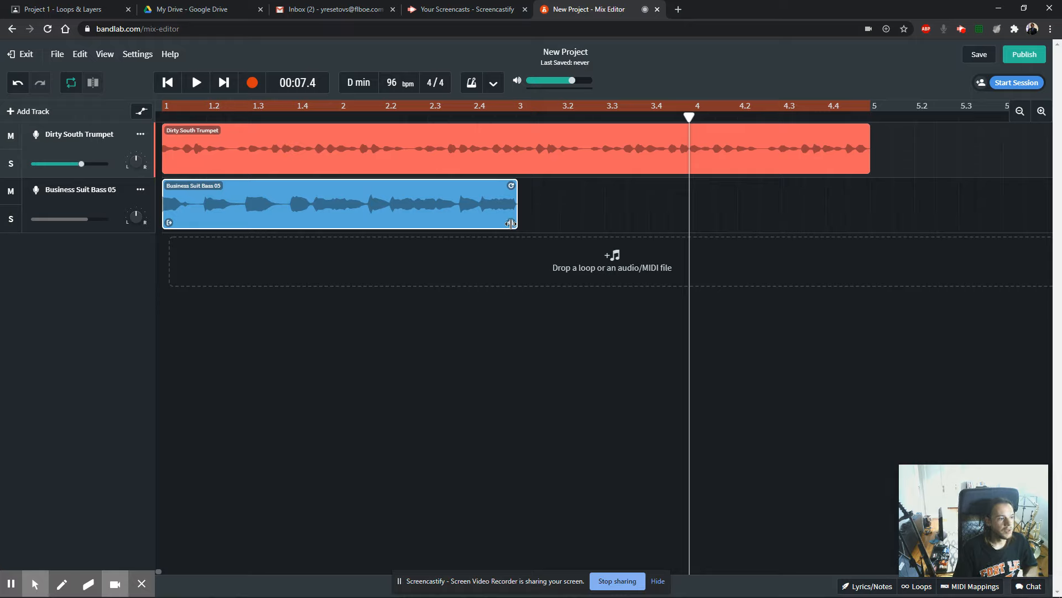
{"action": "left_click_drag", "start_coordinate": [510, 223], "coordinate": [861, 223]}
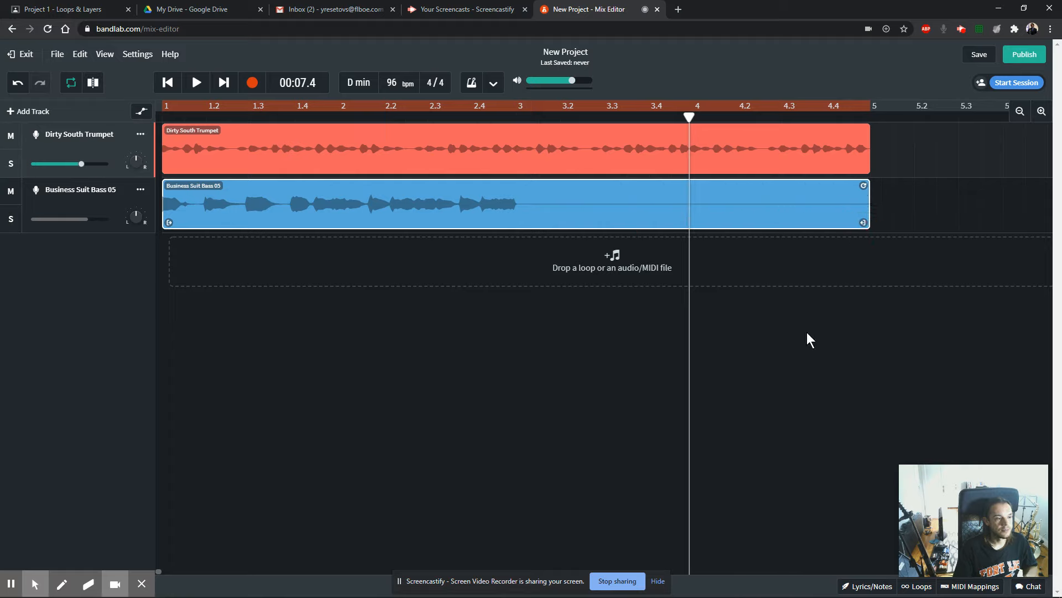
{"action": "left_click", "coordinate": [167, 82]}
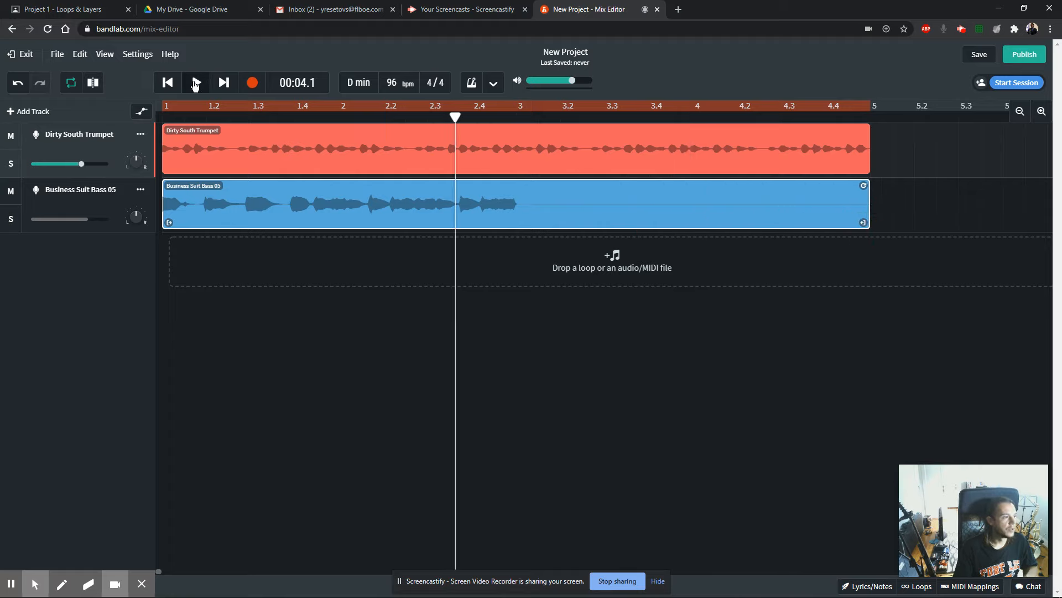
{"action": "left_click", "coordinate": [167, 83]}
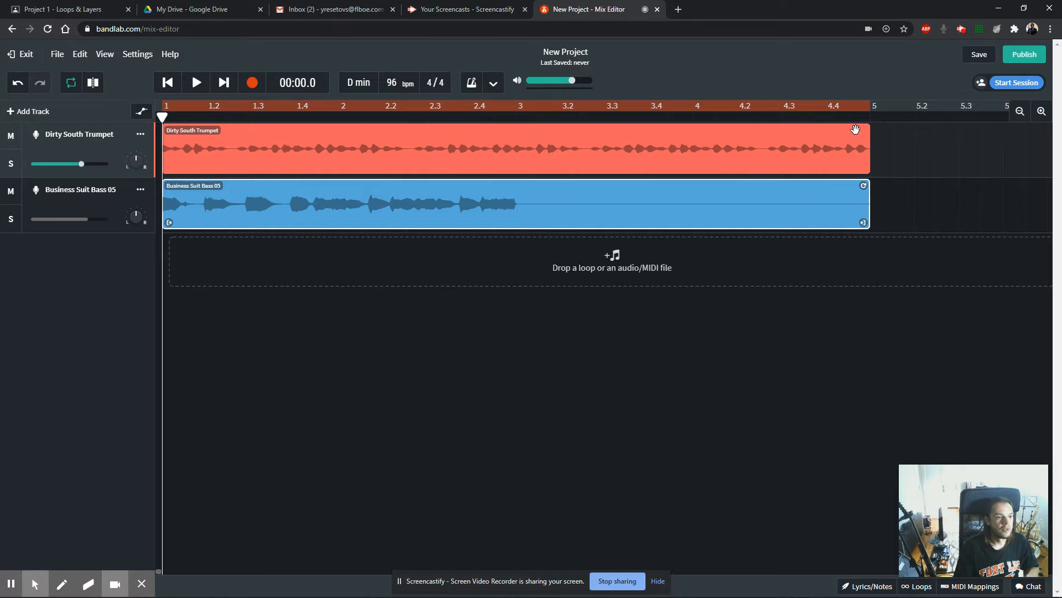
{"action": "left_click", "coordinate": [198, 85]}
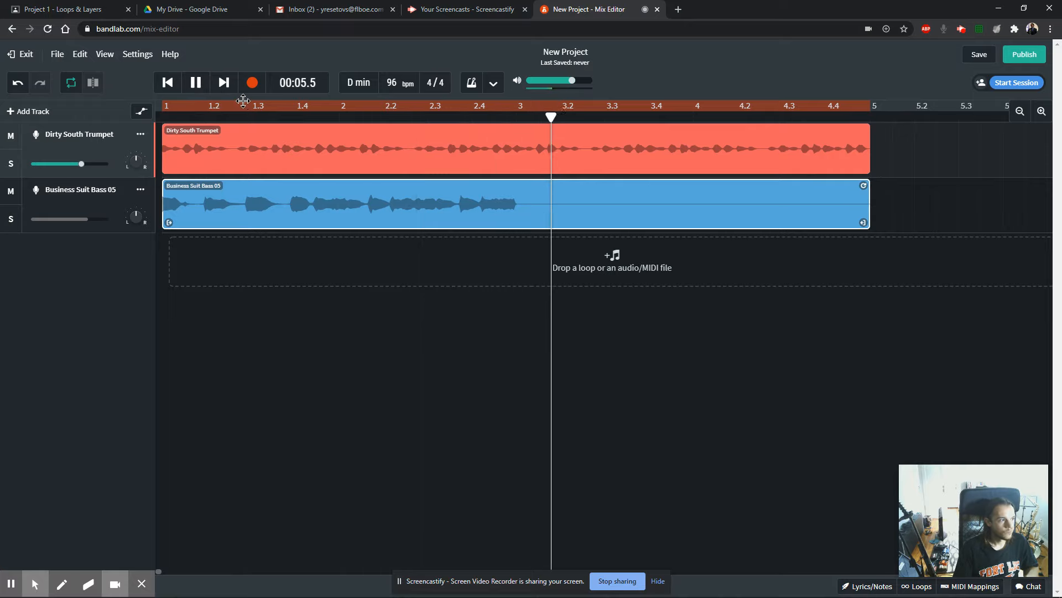
{"action": "left_click", "coordinate": [197, 84]}
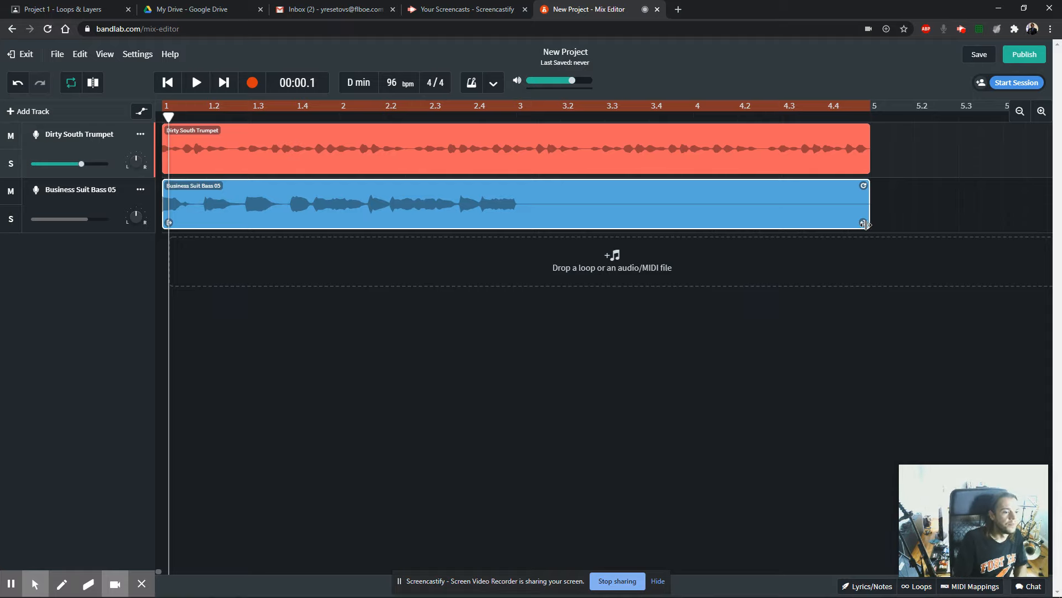
Trim the silent stretch off the bass clip and loop it so that it ends with the trumpet clip
{"action": "mouse_move", "coordinate": [863, 222]}
{"action": "left_mouse_down"}
{"action": "mouse_move", "coordinate": [564, 203]}
{"action": "mouse_move", "coordinate": [863, 216]}
{"action": "left_mouse_up"}
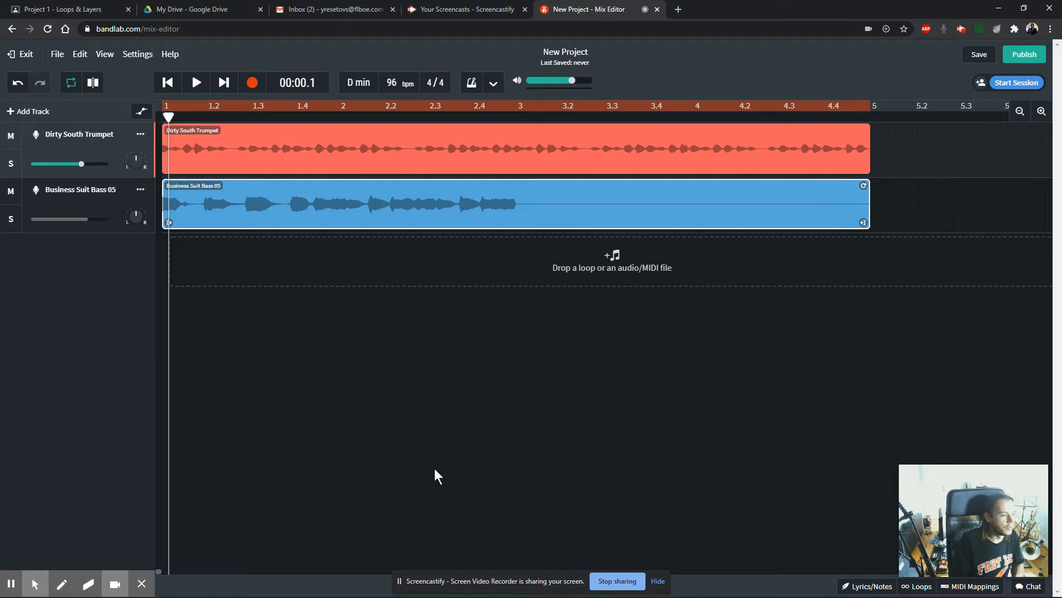
{"action": "left_click", "coordinate": [1020, 110]}
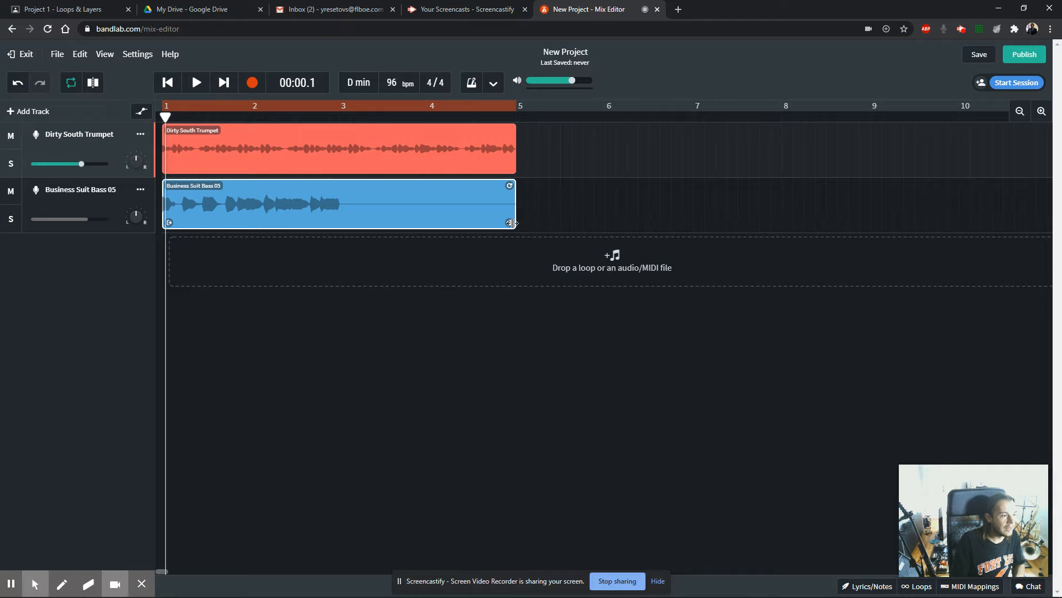
{"action": "left_click_drag", "start_coordinate": [509, 187], "coordinate": [356, 186]}
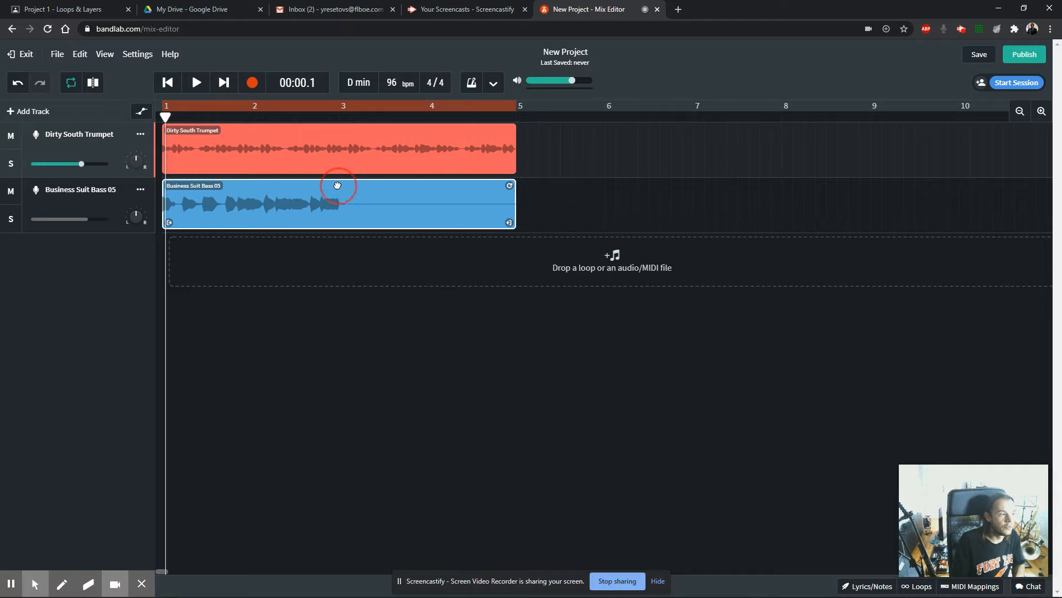
{"action": "left_click_drag", "start_coordinate": [510, 186], "coordinate": [278, 189]}
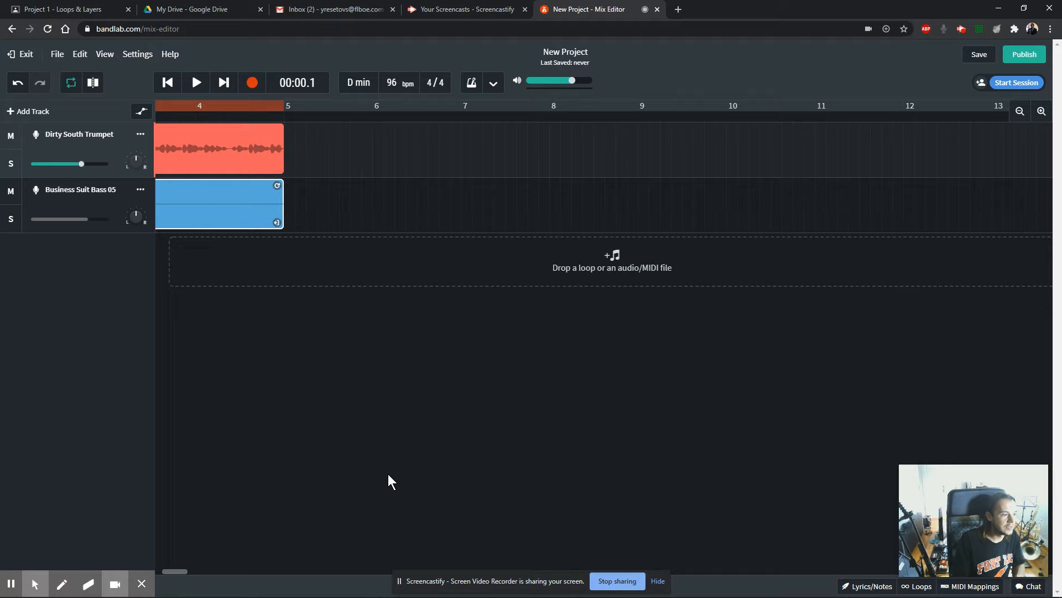
{"action": "left_click_drag", "start_coordinate": [186, 573], "coordinate": [142, 574]}
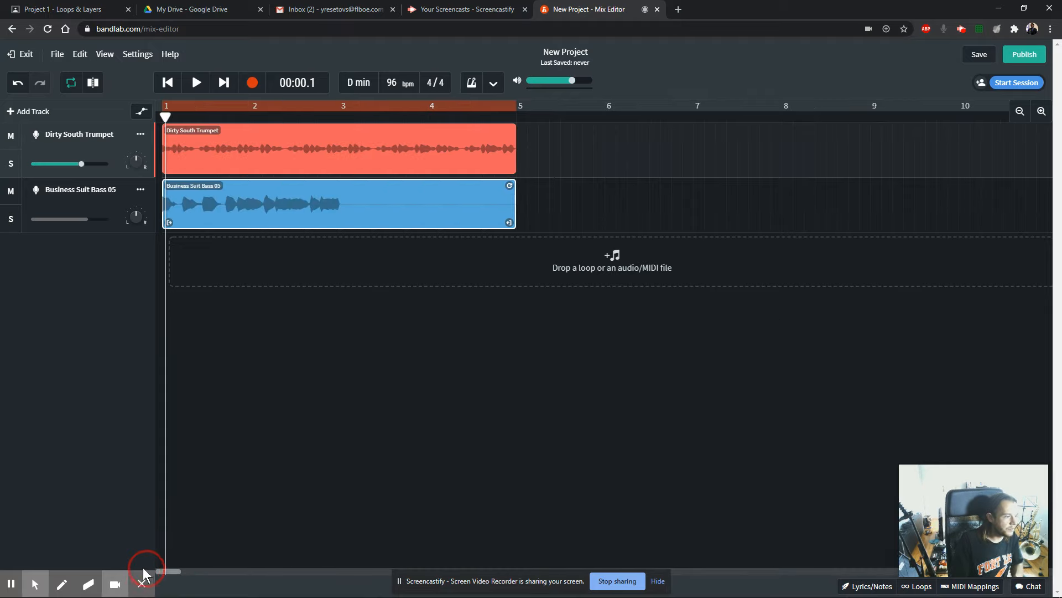
{"action": "left_click_drag", "start_coordinate": [509, 222], "coordinate": [515, 184]}
{"action": "left_click", "coordinate": [534, 141]}
Show the loop library filtered to Beats and preview Adrenalin Breaks 04
{"action": "mouse_move", "coordinate": [1004, 554]}
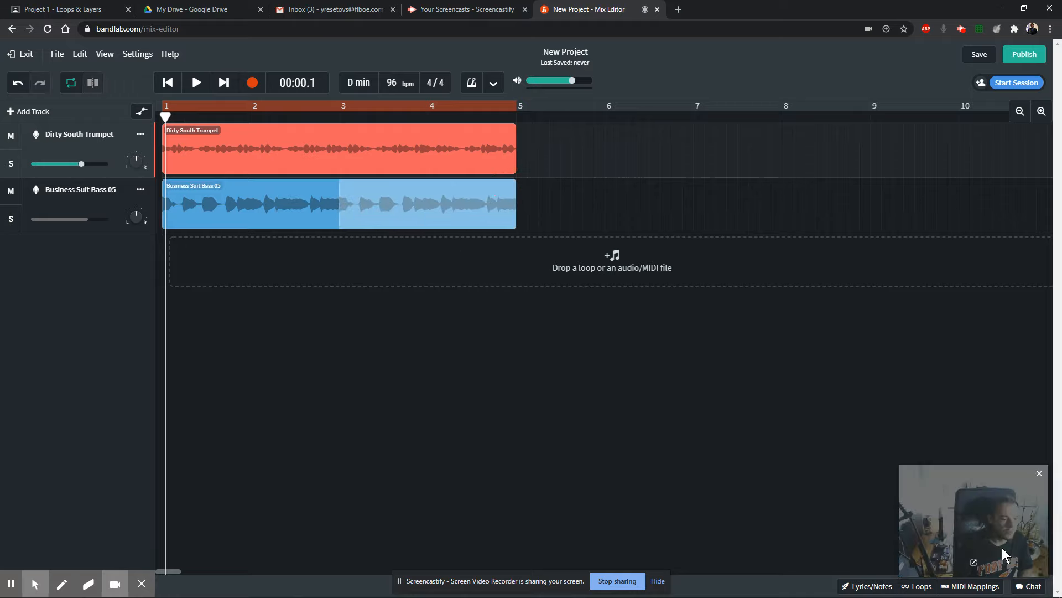
{"action": "left_click", "coordinate": [918, 587]}
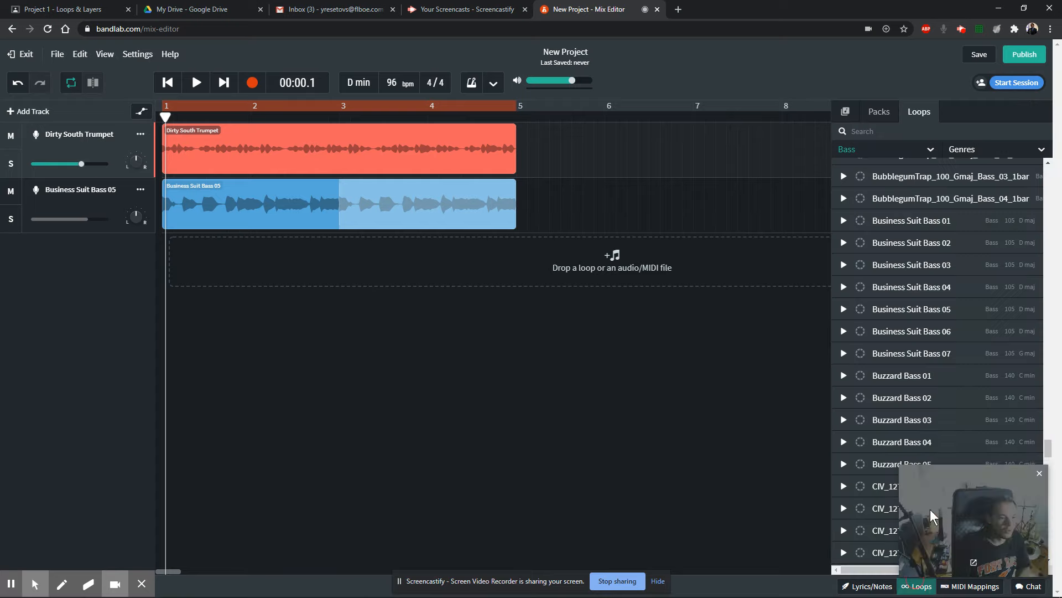
{"action": "left_click", "coordinate": [933, 150]}
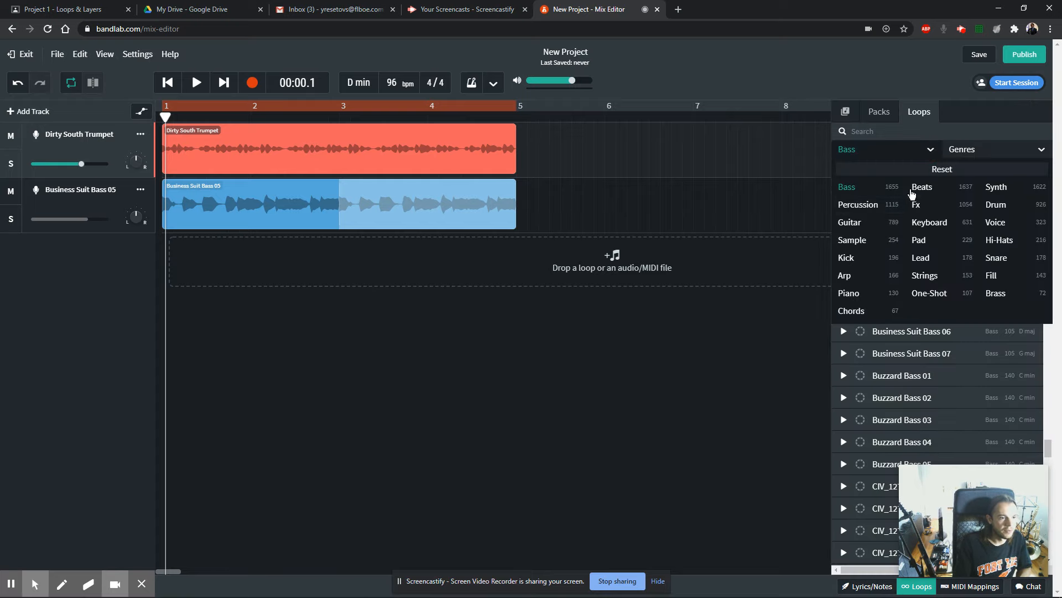
{"action": "left_click", "coordinate": [929, 187]}
{"action": "left_click_drag", "start_coordinate": [1047, 204], "coordinate": [1045, 379]}
{"action": "scroll", "coordinate": [940, 332], "scroll_direction": "down", "scroll_amount": 2}
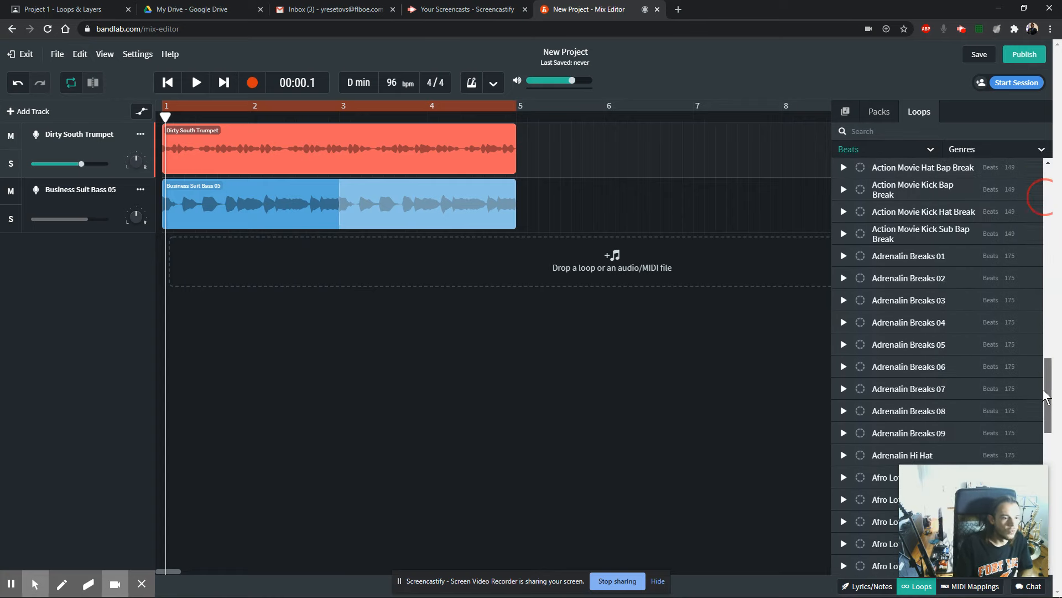
{"action": "left_click", "coordinate": [843, 303]}
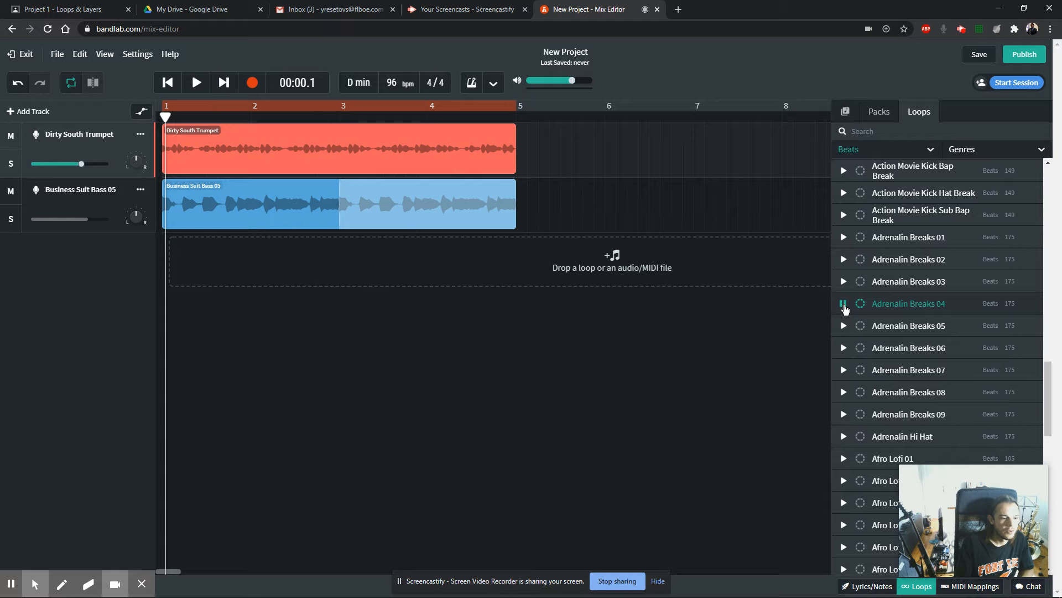
{"action": "left_click", "coordinate": [844, 303]}
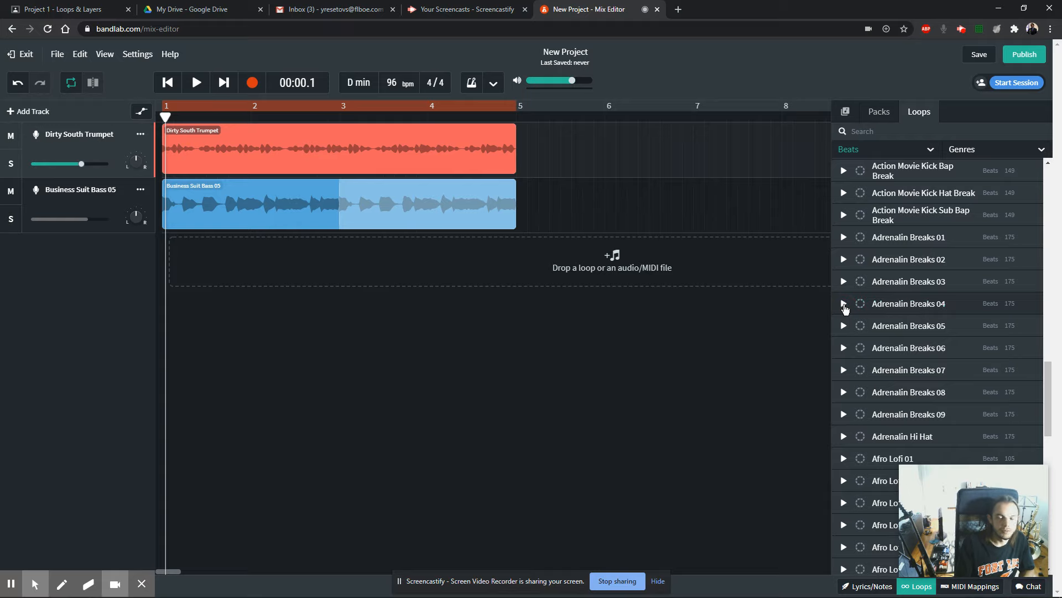
{"action": "left_click", "coordinate": [844, 304]}
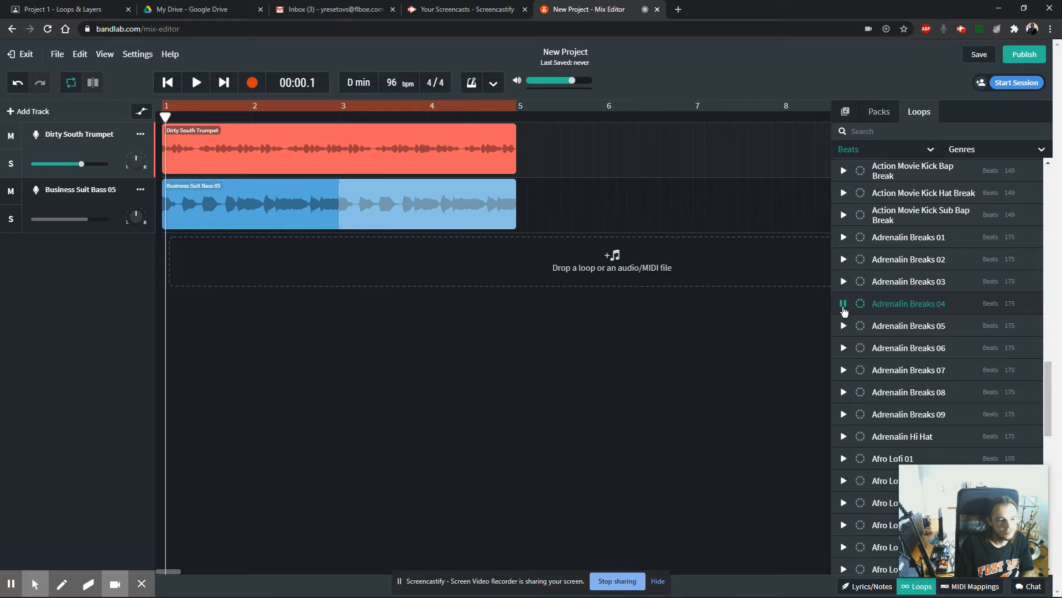
Filter the loops to Drum, preview 808 Hihat Loop 04 and add it on a new track below the bass at bar 1
{"action": "left_click", "coordinate": [908, 150]}
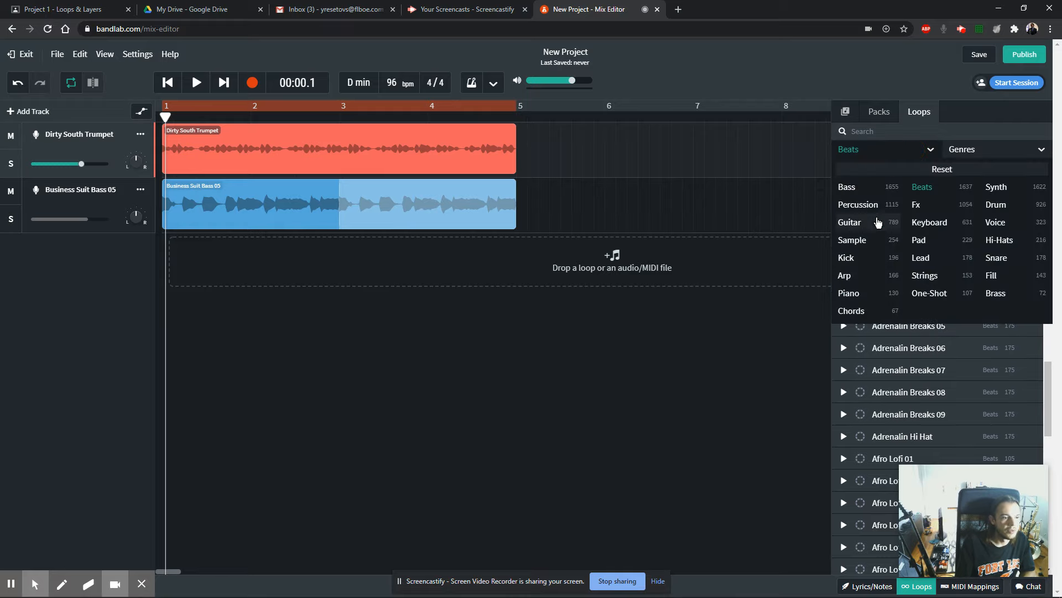
{"action": "left_click", "coordinate": [998, 205]}
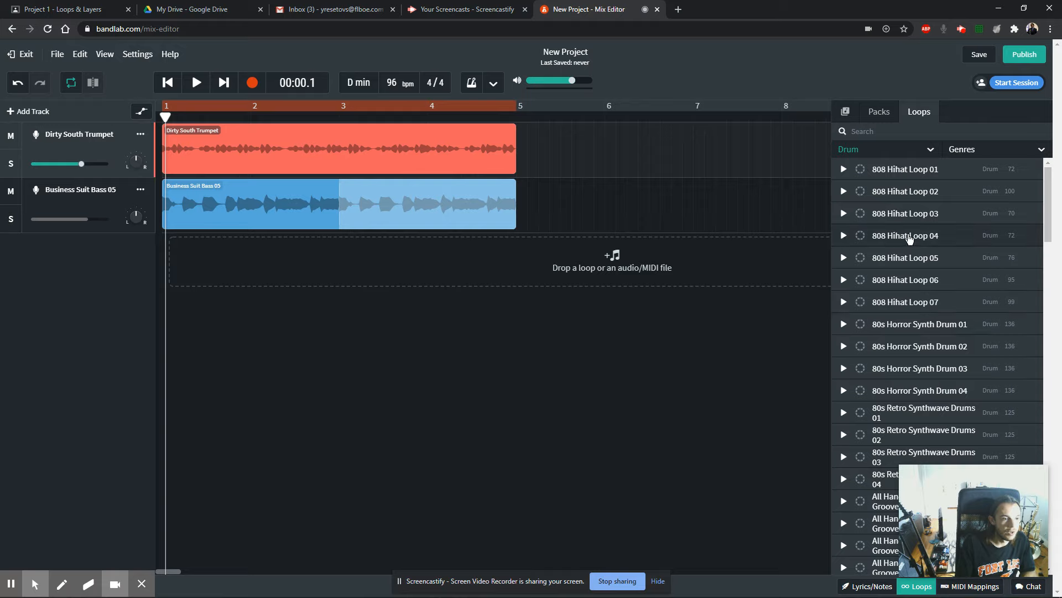
{"action": "left_click", "coordinate": [844, 236]}
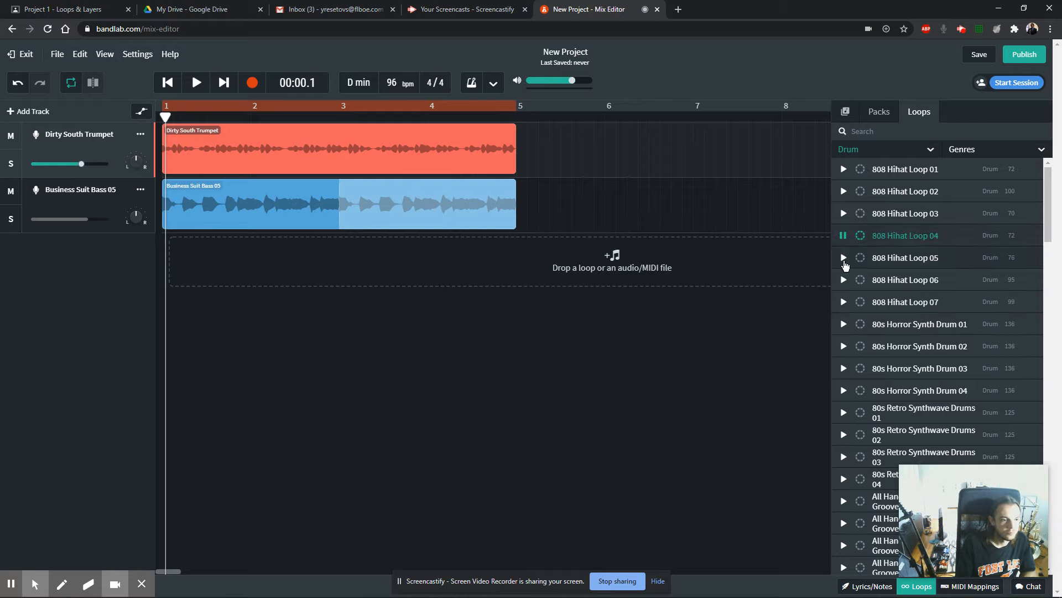
{"action": "left_click_drag", "start_coordinate": [892, 235], "coordinate": [169, 259]}
Look further down the drum loops and preview Brick House Beat and Caution Drums 01
{"action": "left_click_drag", "start_coordinate": [1051, 235], "coordinate": [1038, 391]}
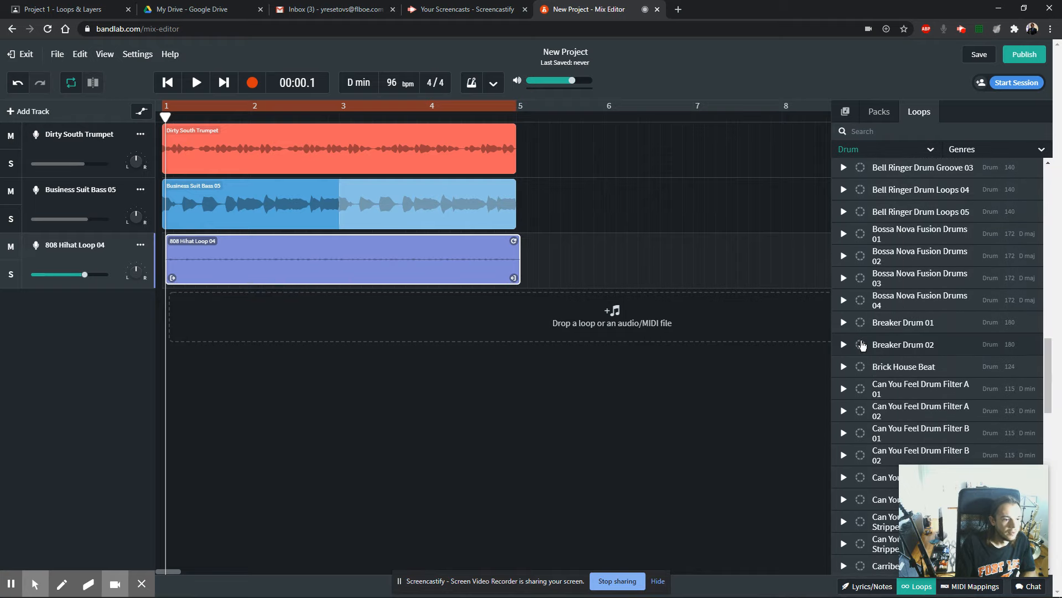
{"action": "left_click", "coordinate": [843, 366]}
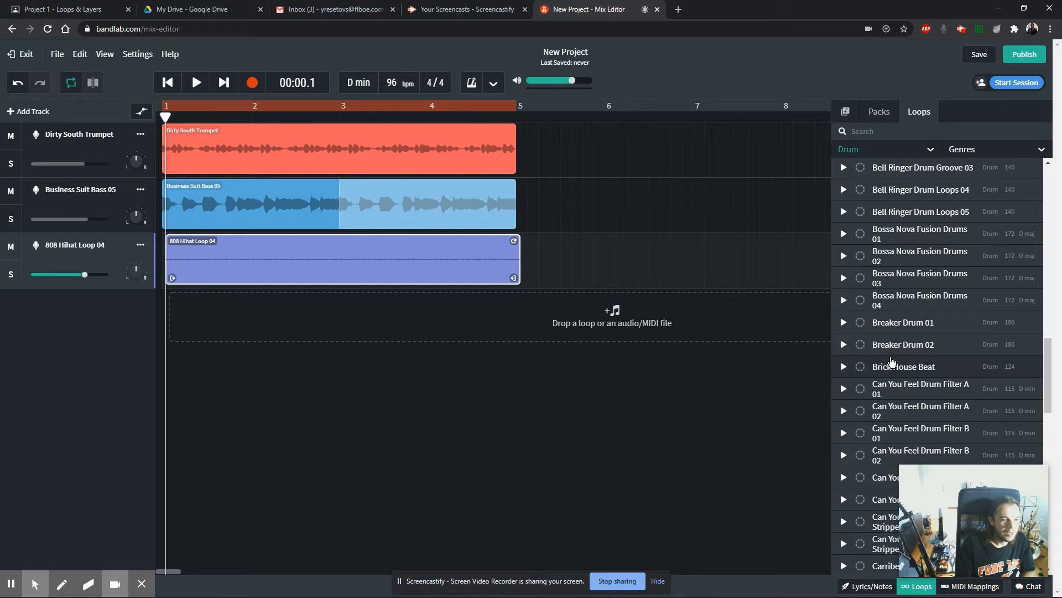
{"action": "scroll", "coordinate": [846, 365], "scroll_direction": "down", "scroll_amount": 6}
{"action": "left_click", "coordinate": [845, 345]}
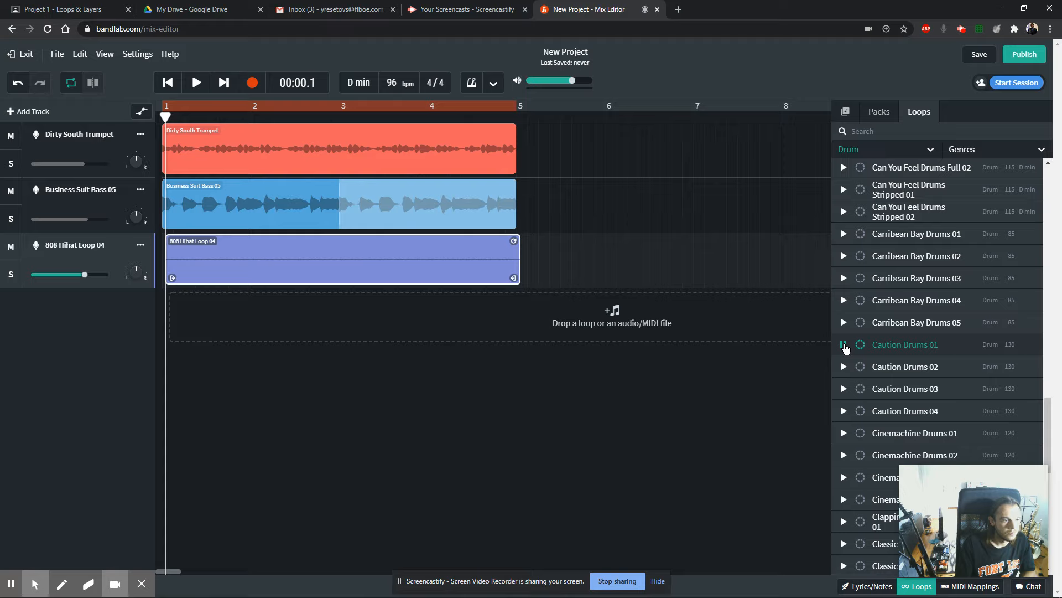
Stop the drum preview, filter the loops to Snare and preview Found Sound Snare 04
{"action": "left_click", "coordinate": [845, 345]}
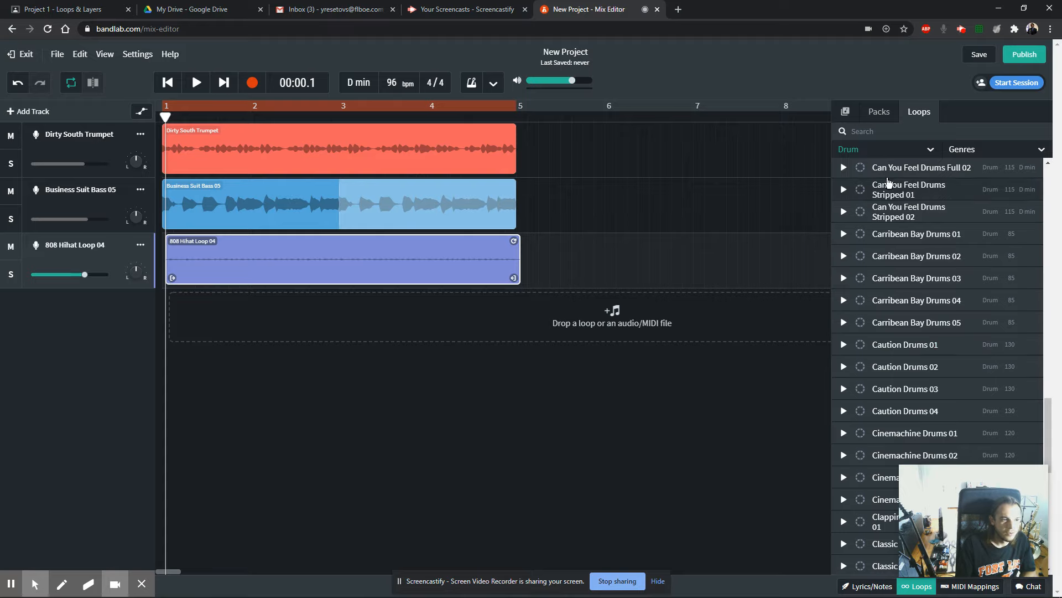
{"action": "left_click", "coordinate": [900, 151]}
{"action": "left_click", "coordinate": [990, 258]}
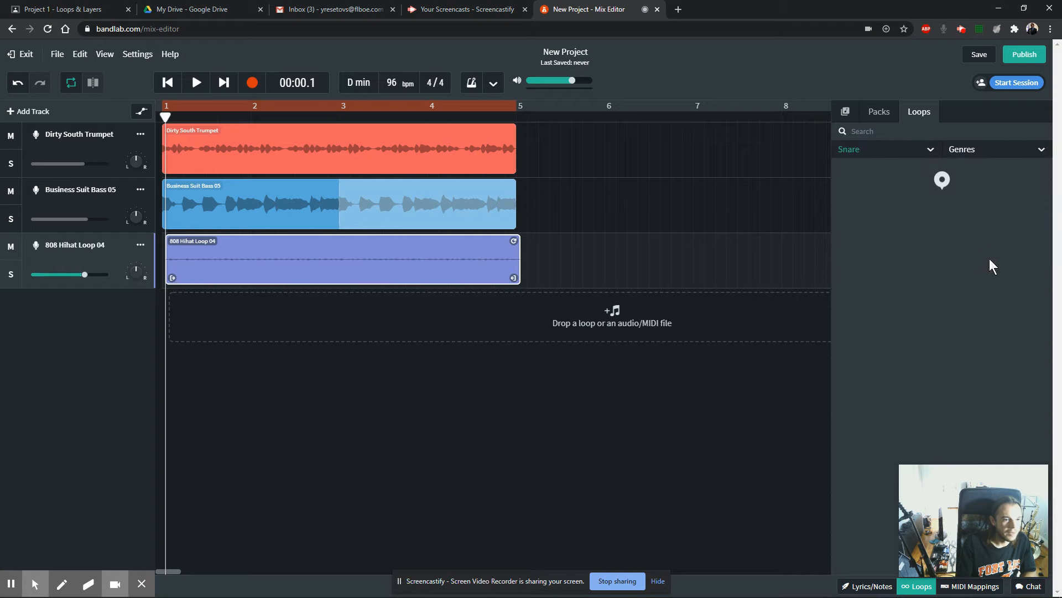
{"action": "left_click_drag", "start_coordinate": [1048, 177], "coordinate": [1020, 394]}
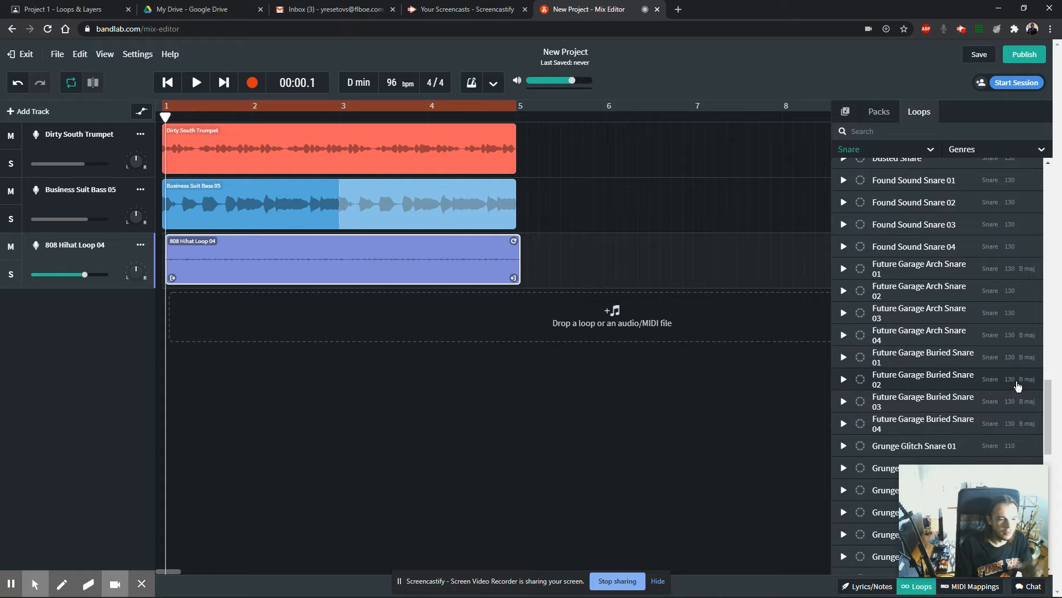
{"action": "left_click", "coordinate": [846, 247]}
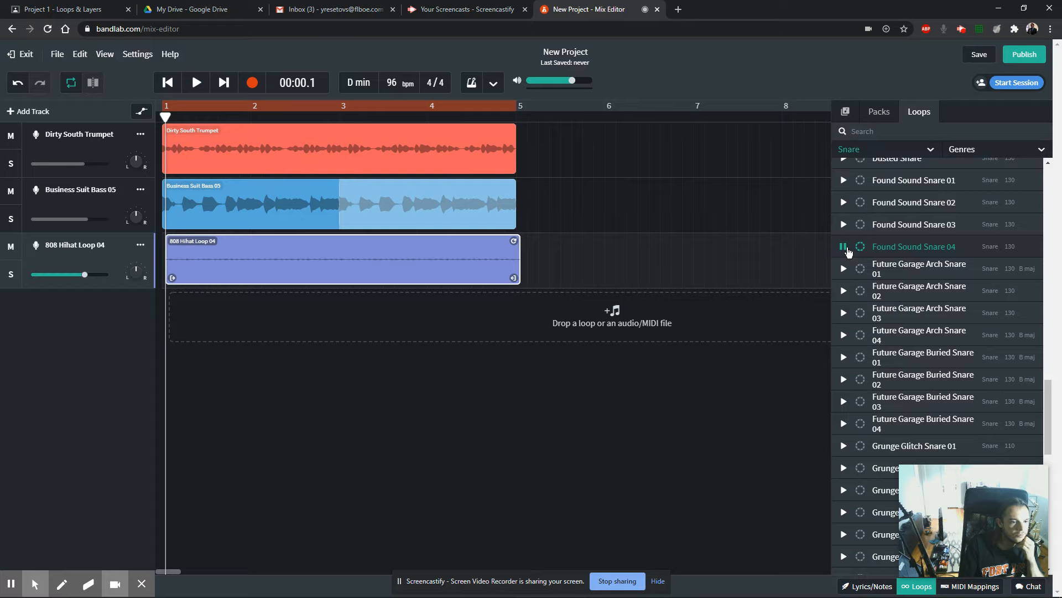
{"action": "left_click", "coordinate": [848, 251]}
Preview Grunge Glitch Snare 06 and 07, and add Grunge Glitch Snare 07 on a new track below the hi-hat at bar 1
{"action": "scroll", "coordinate": [851, 288], "scroll_direction": "down", "scroll_amount": 2}
{"action": "scroll", "coordinate": [851, 288], "scroll_direction": "down", "scroll_amount": 4}
{"action": "left_click", "coordinate": [843, 282]}
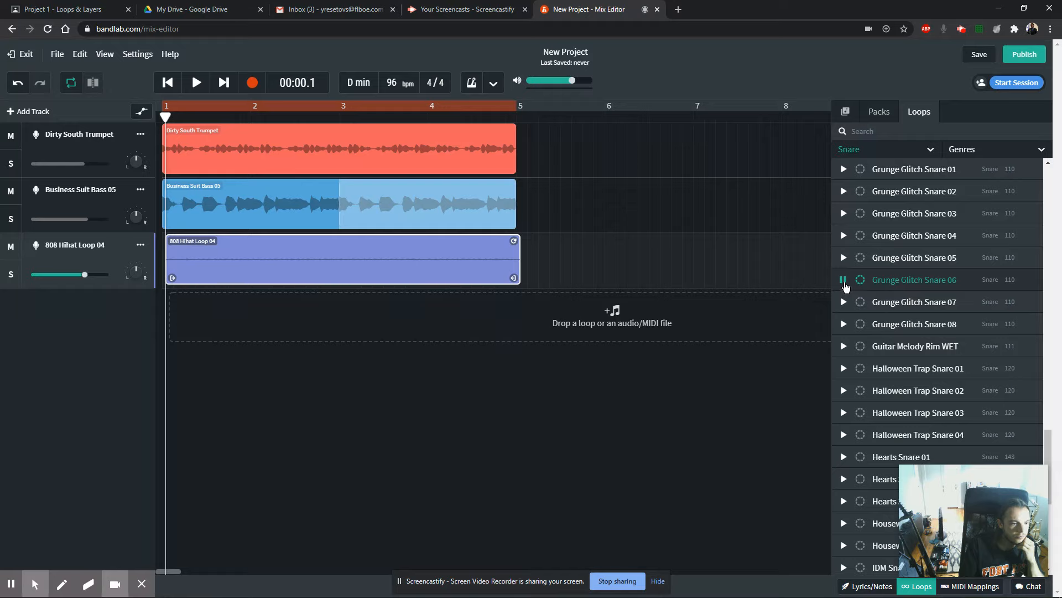
{"action": "left_click", "coordinate": [843, 302]}
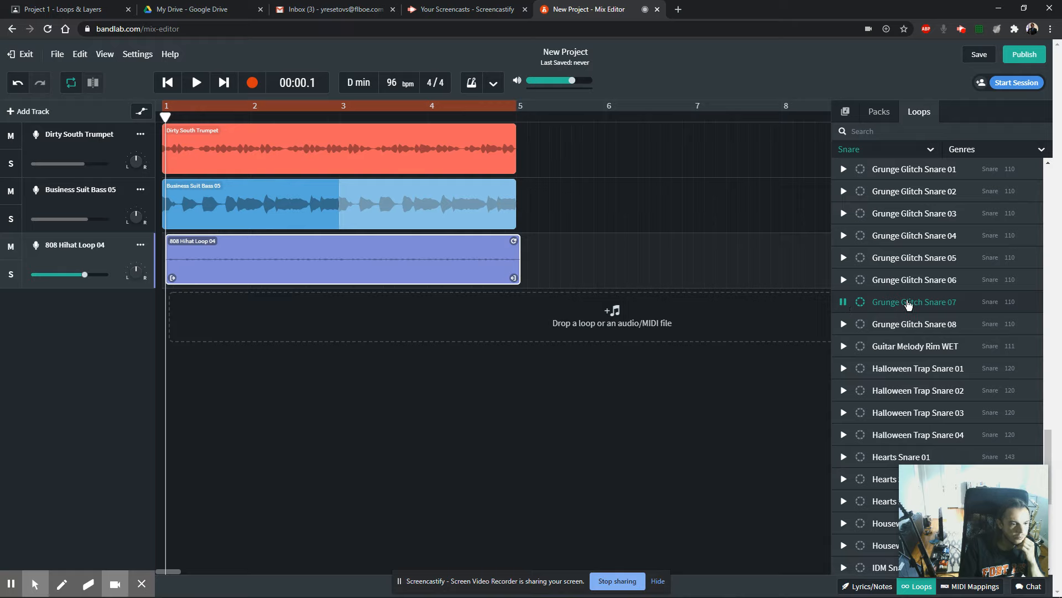
{"action": "left_click_drag", "start_coordinate": [906, 306], "coordinate": [173, 297]}
{"action": "left_click", "coordinate": [844, 301]}
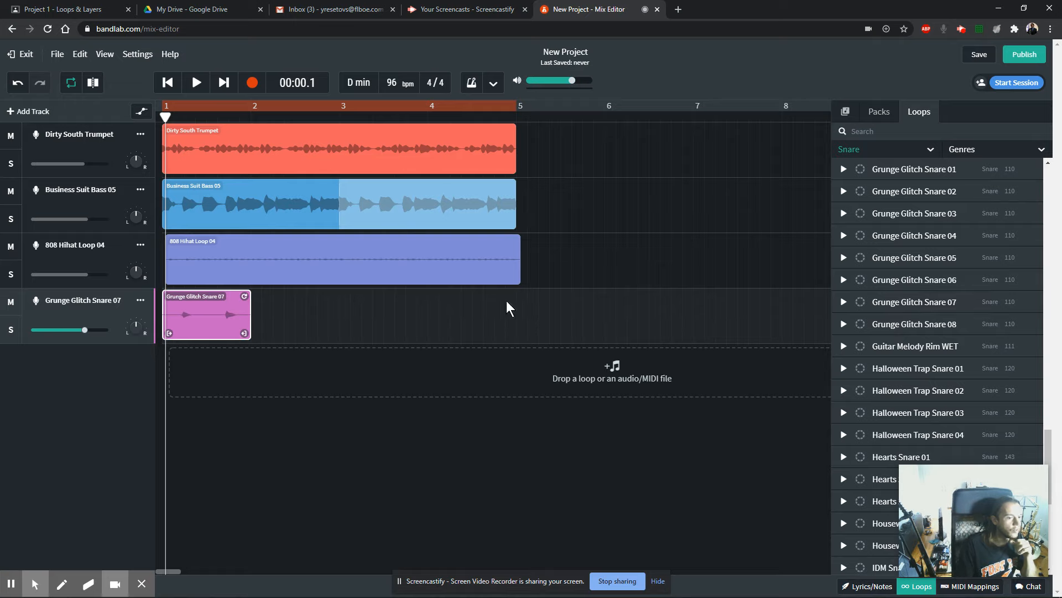
{"action": "left_click_drag", "start_coordinate": [212, 317], "coordinate": [172, 321]}
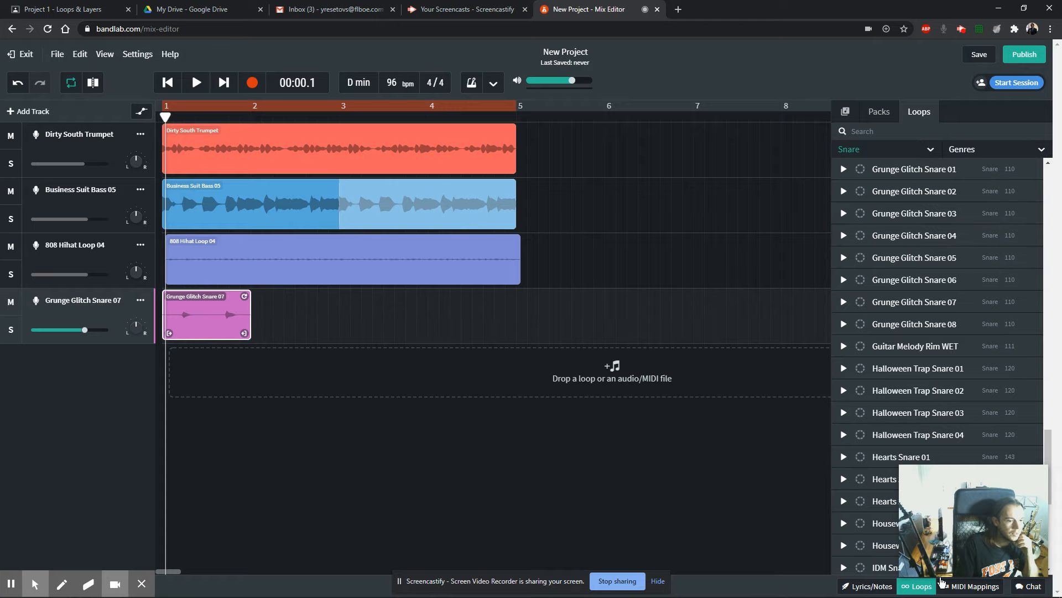
Hide the loop library and move the 808 Hihat Loop 04 clip to line up with the start of the other clips
{"action": "left_click", "coordinate": [920, 586]}
{"action": "left_click", "coordinate": [1041, 112]}
{"action": "left_click", "coordinate": [1042, 112]}
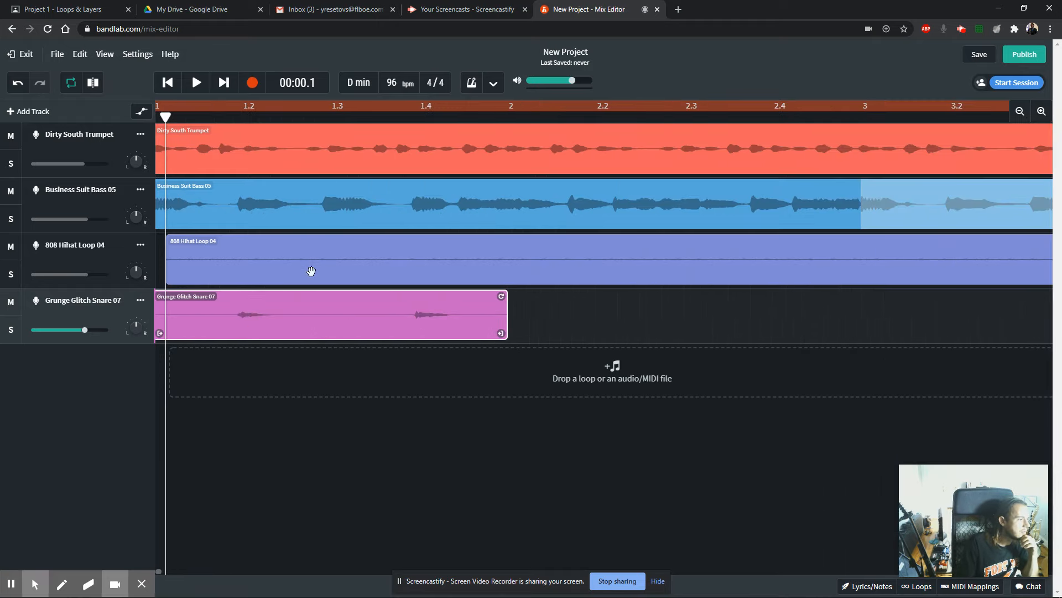
{"action": "left_click_drag", "start_coordinate": [308, 269], "coordinate": [197, 254]}
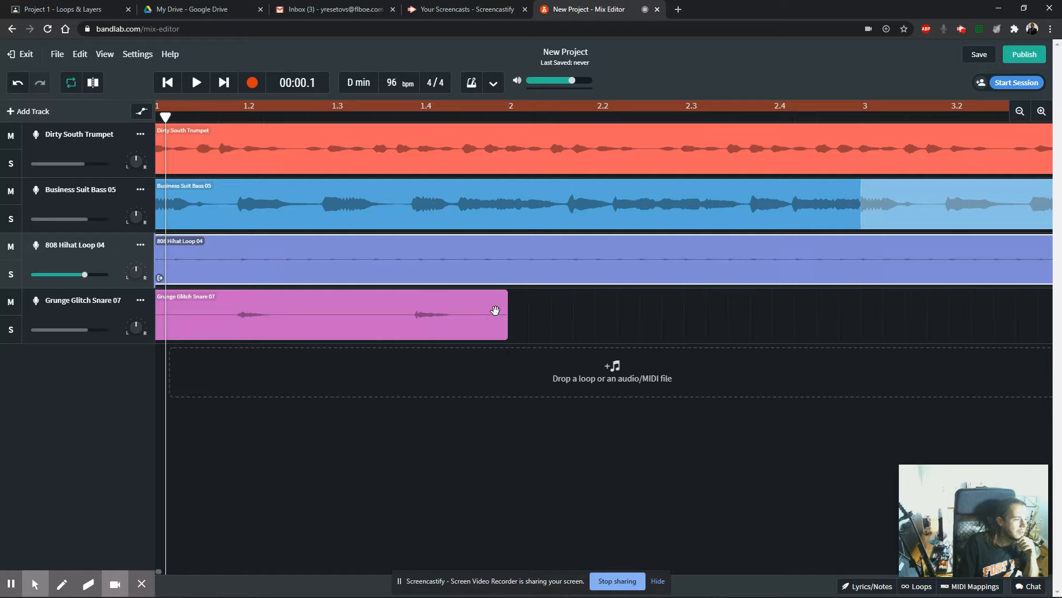
Loop the Grunge Glitch Snare 07 clip so that it ends with the trumpet and bass clips
{"action": "left_click", "coordinate": [501, 293]}
{"action": "left_click_drag", "start_coordinate": [501, 296], "coordinate": [867, 299]}
{"action": "left_click", "coordinate": [848, 268]}
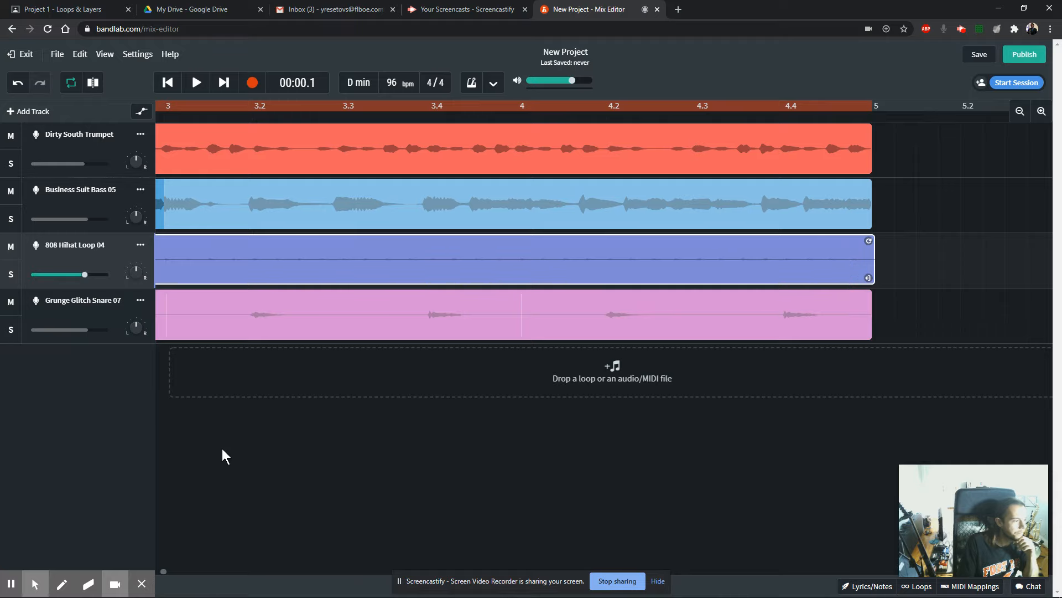
{"action": "left_click", "coordinate": [1020, 111]}
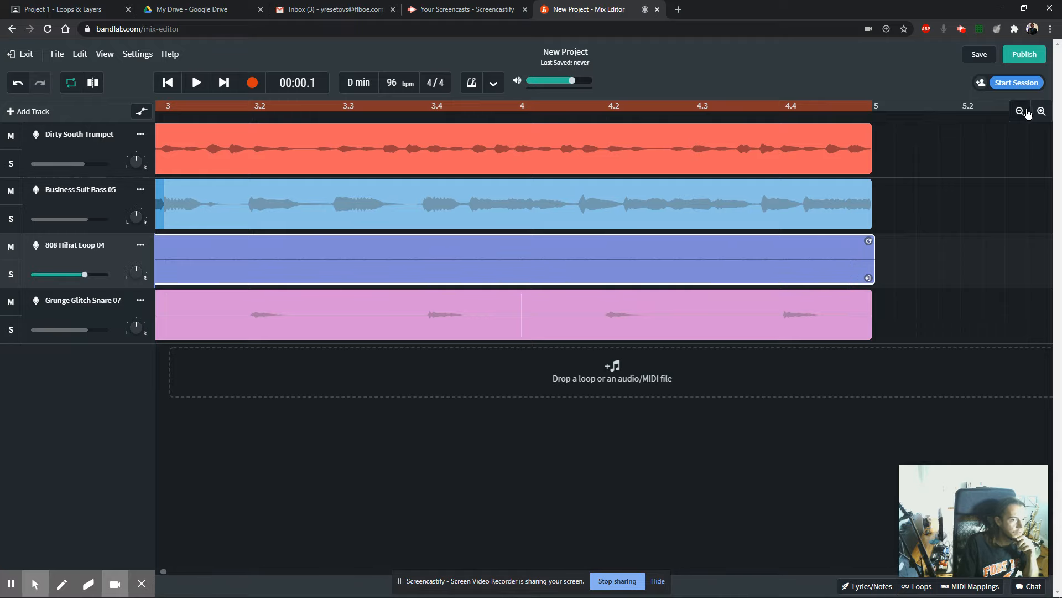
{"action": "left_click", "coordinate": [168, 569]}
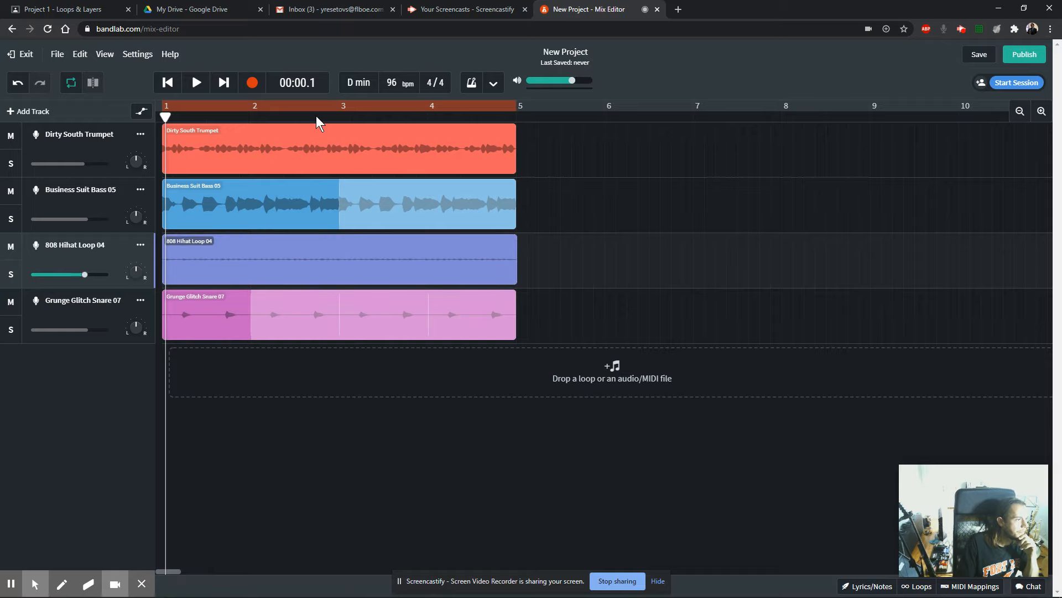
Play the mix from the start and raise the 808 Hihat Loop 04 track volume to about +3.8 dB
{"action": "left_click", "coordinate": [168, 82]}
{"action": "left_click", "coordinate": [195, 82]}
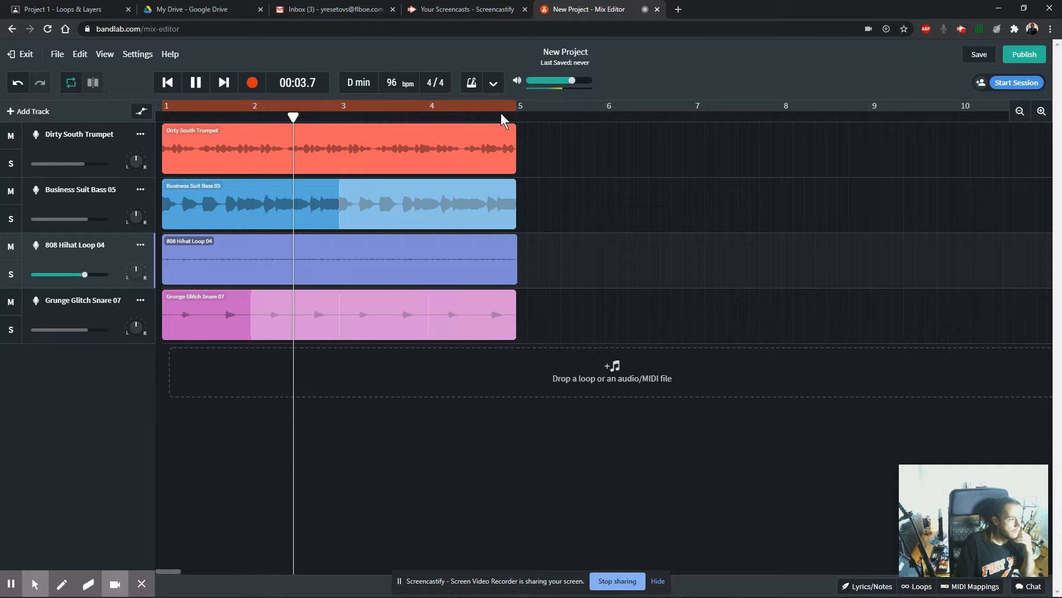
{"action": "mouse_move", "coordinate": [85, 279]}
{"action": "left_click_drag", "start_coordinate": [84, 278], "coordinate": [100, 281]}
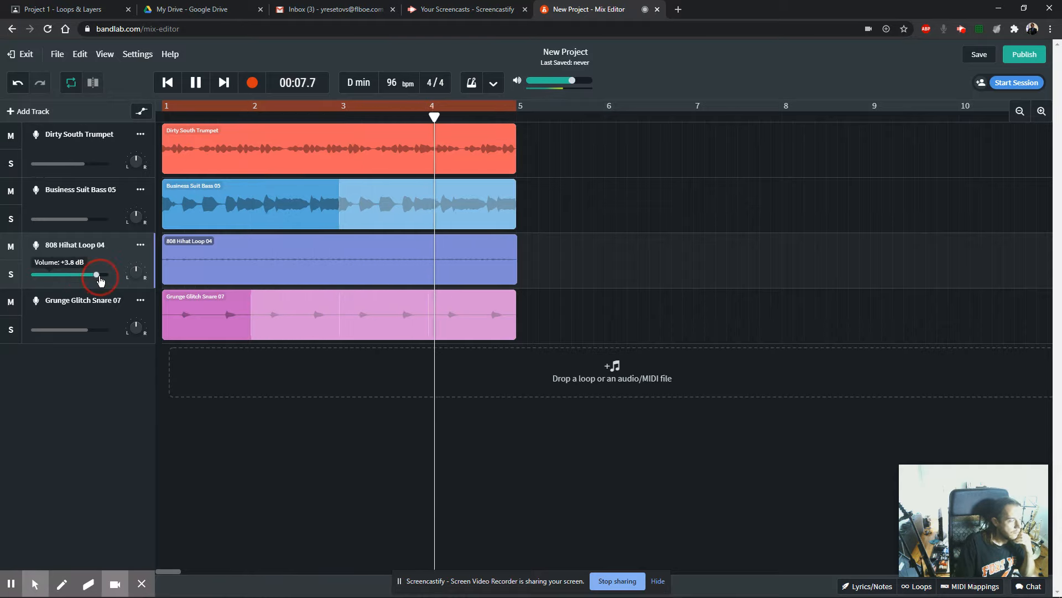
{"action": "left_click", "coordinate": [196, 83]}
{"action": "left_click", "coordinate": [245, 261]}
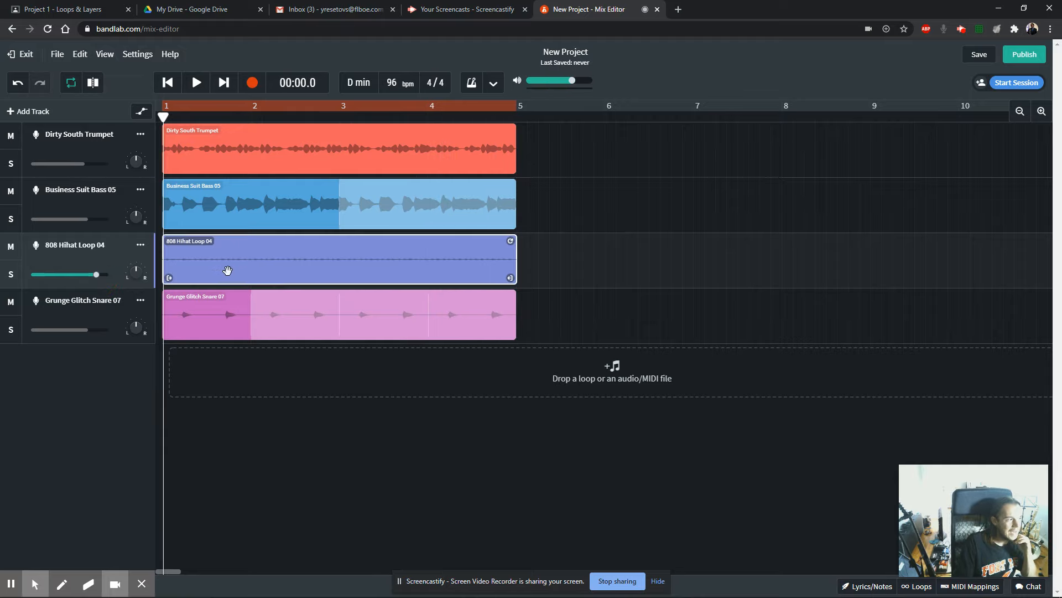
Balance the mix during playback by lowering the trumpet volume, the bass volume to about -10.5 dB, and the snare volume slightly
{"action": "left_click", "coordinate": [84, 219]}
{"action": "left_click_drag", "start_coordinate": [84, 220], "coordinate": [69, 220]}
{"action": "left_click_drag", "start_coordinate": [83, 164], "coordinate": [71, 165]}
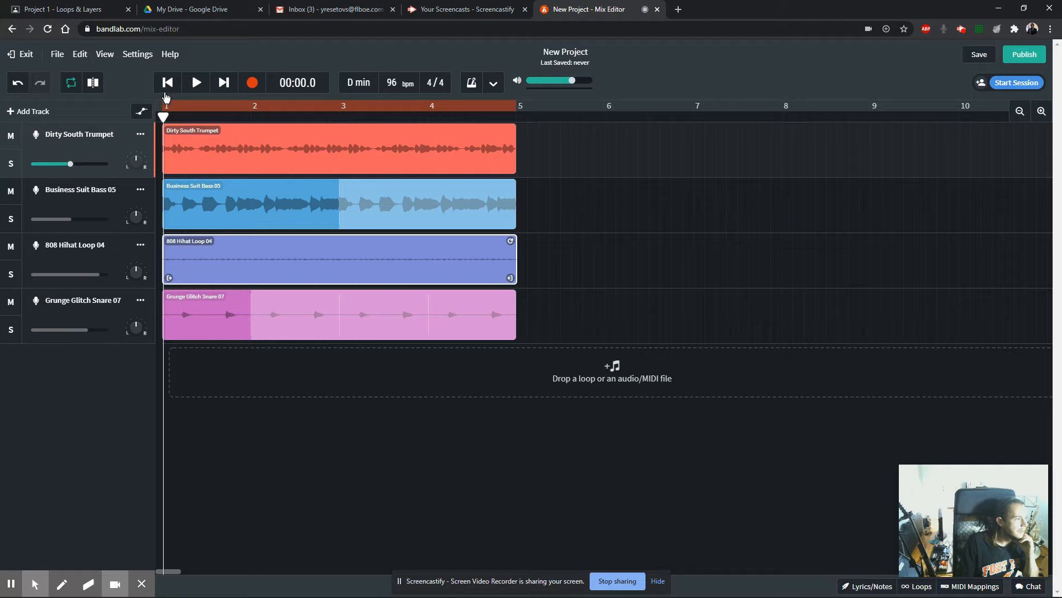
{"action": "left_click", "coordinate": [195, 84]}
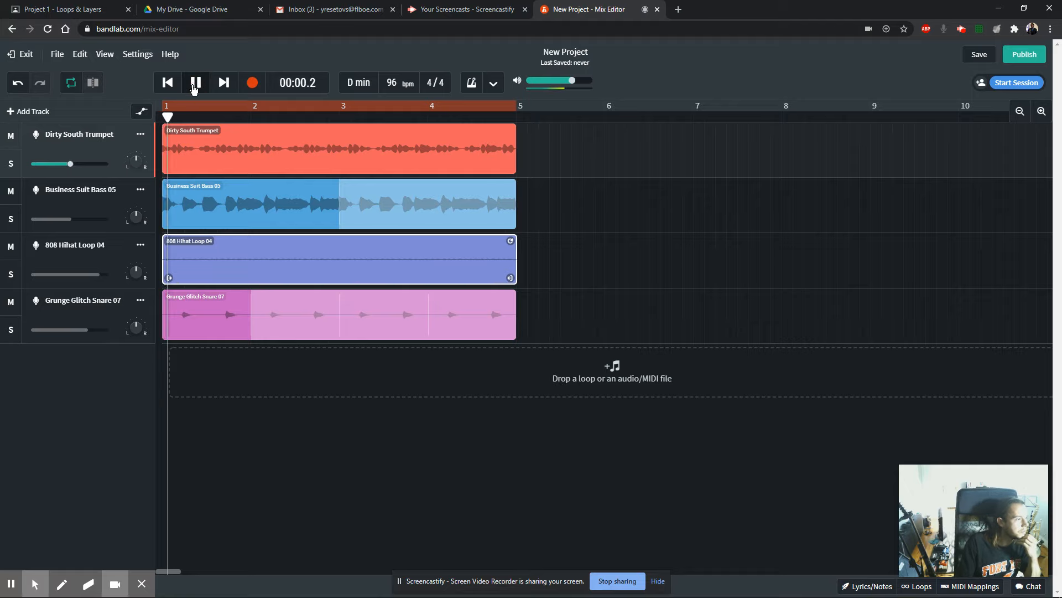
{"action": "left_click_drag", "start_coordinate": [69, 164], "coordinate": [63, 164]}
{"action": "left_click_drag", "start_coordinate": [68, 222], "coordinate": [62, 220]}
{"action": "left_click", "coordinate": [86, 331]}
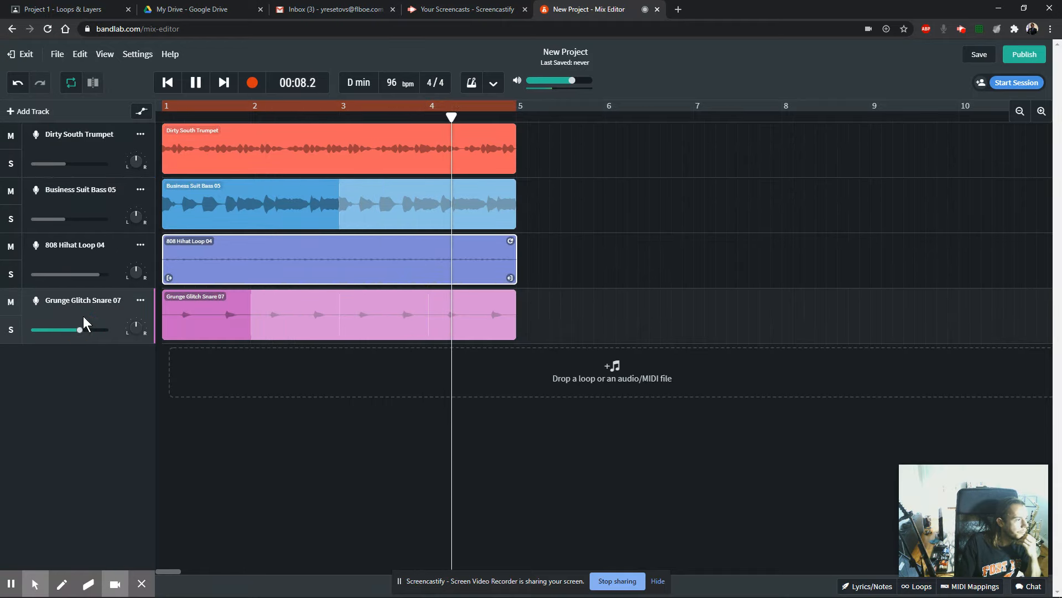
{"action": "left_click", "coordinate": [194, 84]}
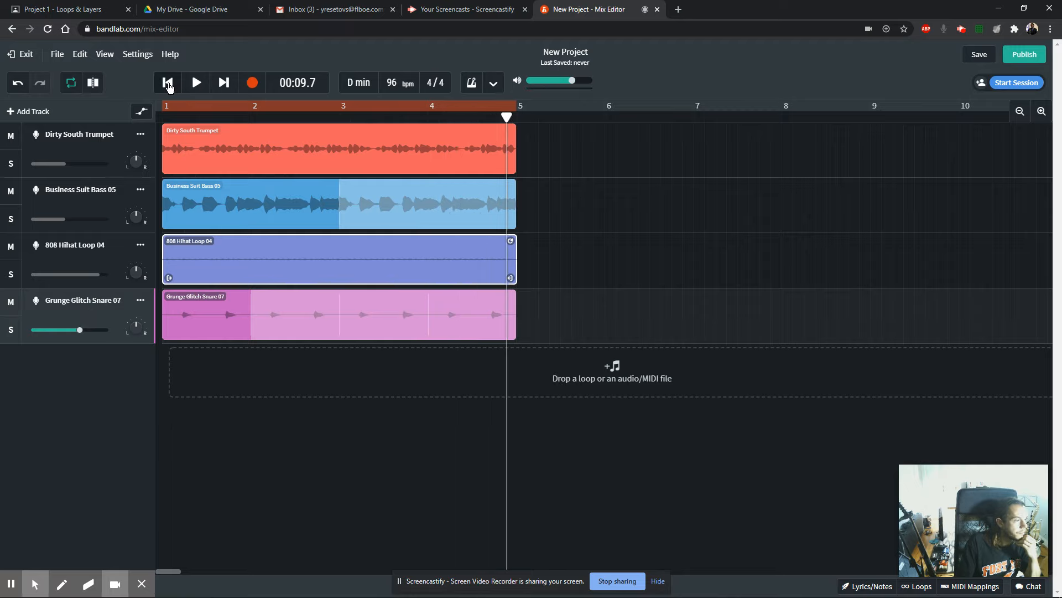
{"action": "left_click", "coordinate": [291, 269]}
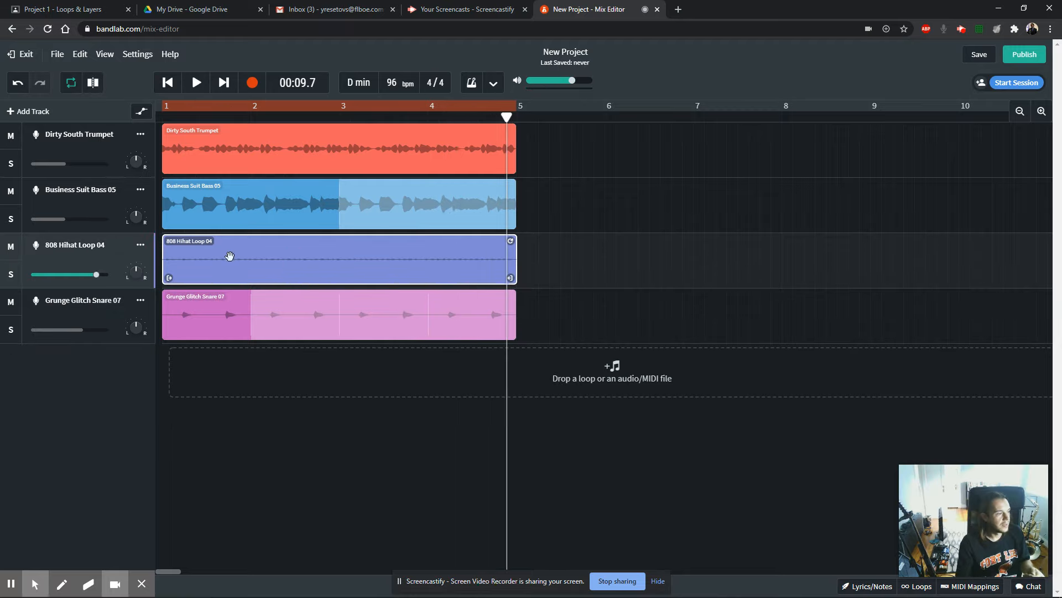
{"action": "left_click", "coordinate": [210, 203]}
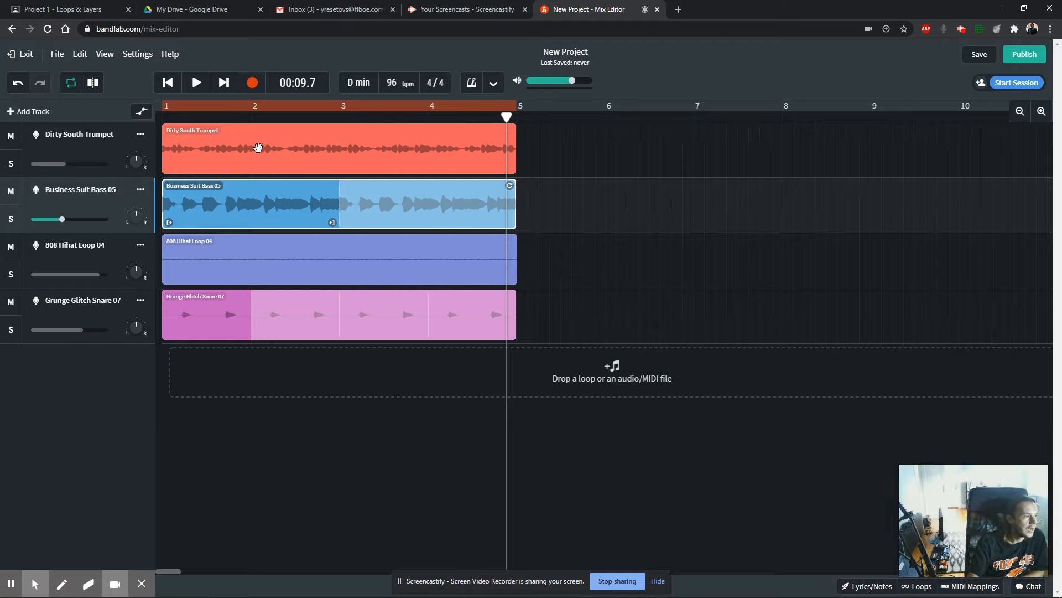
{"action": "left_click", "coordinate": [227, 315]}
{"action": "left_click", "coordinate": [273, 316]}
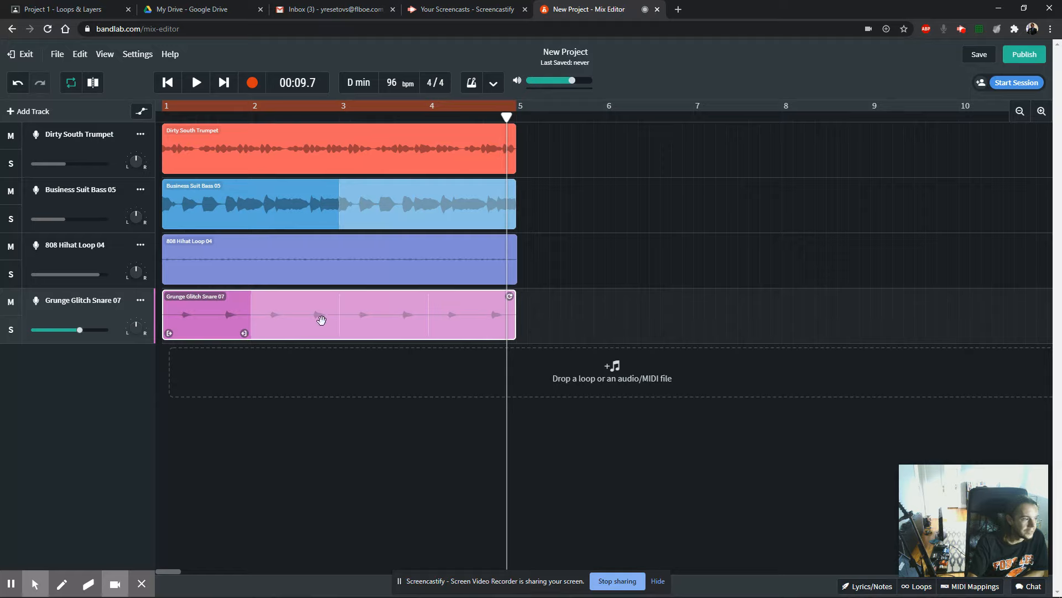
{"action": "left_click", "coordinate": [194, 265]}
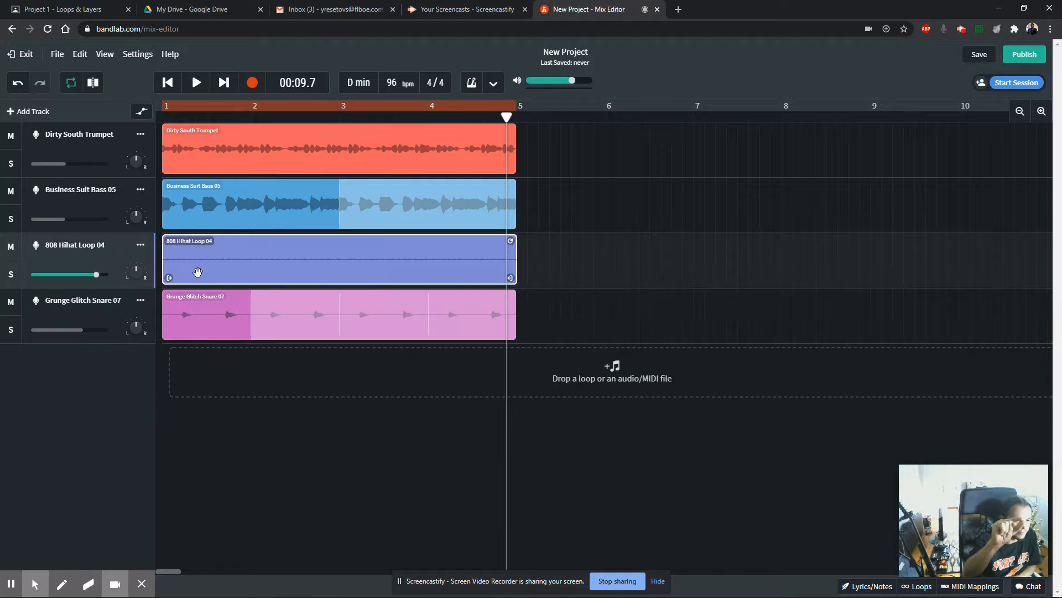
{"action": "mouse_move", "coordinate": [98, 281]}
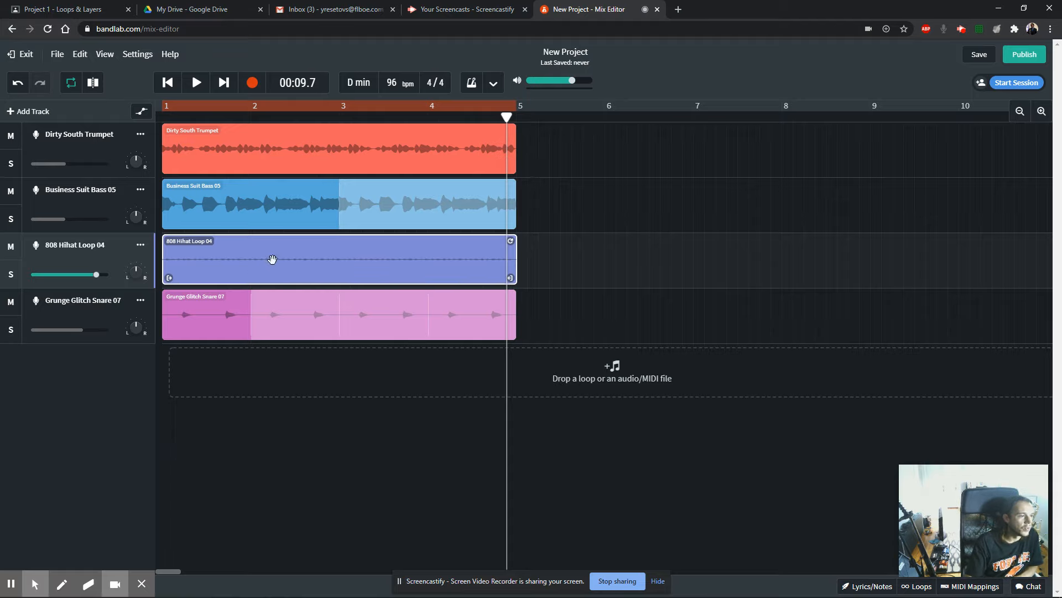
{"action": "mouse_move", "coordinate": [132, 276]}
{"action": "left_click", "coordinate": [61, 220]}
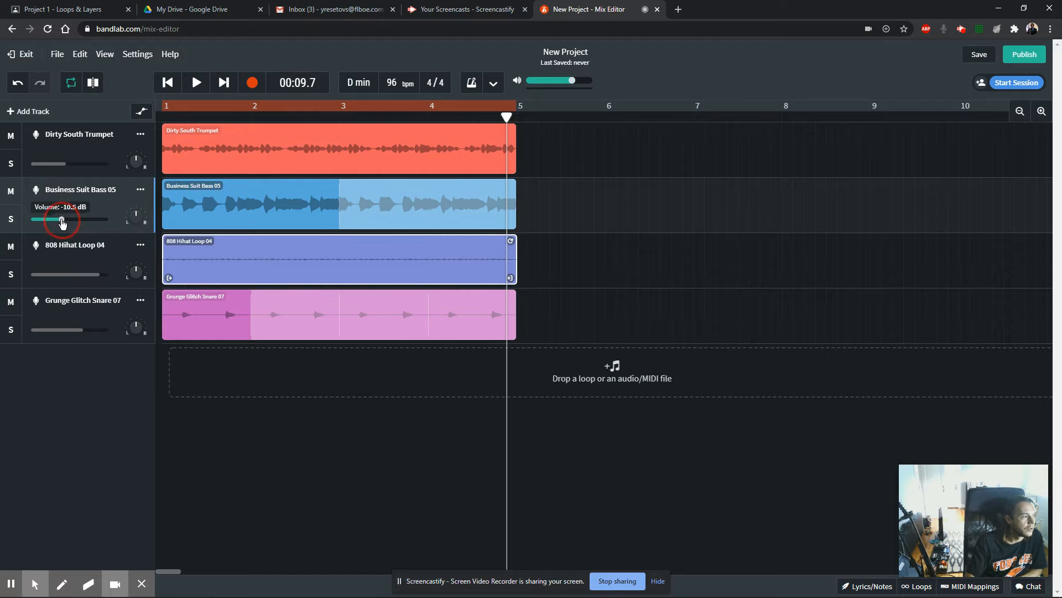
{"action": "left_click", "coordinate": [64, 165]}
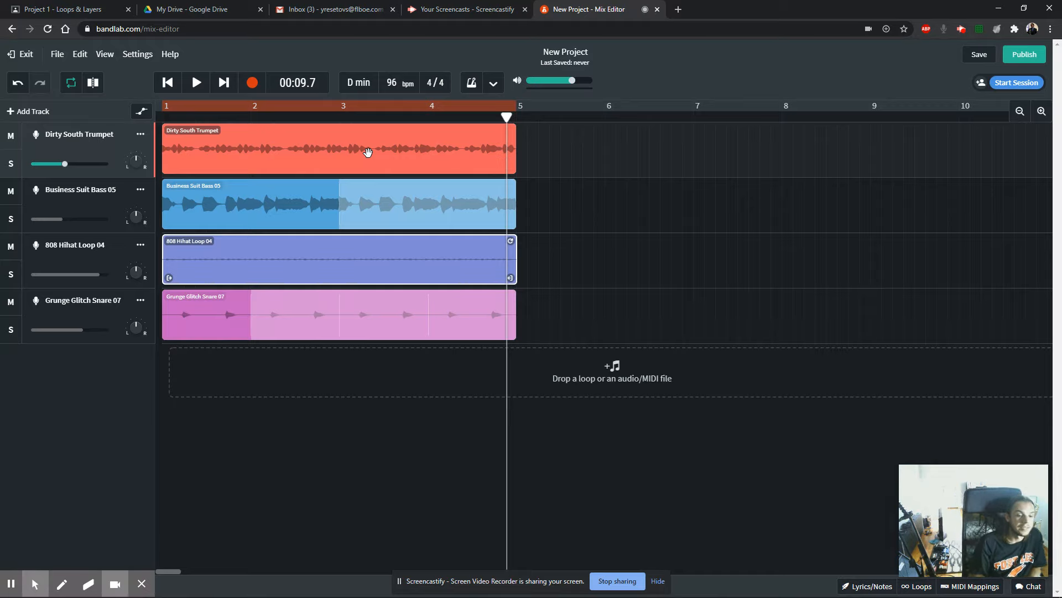
Play the rebalanced four-track mix from the start, stop it and return the playhead to the beginning
{"action": "left_click", "coordinate": [168, 82]}
{"action": "key", "text": "space"}
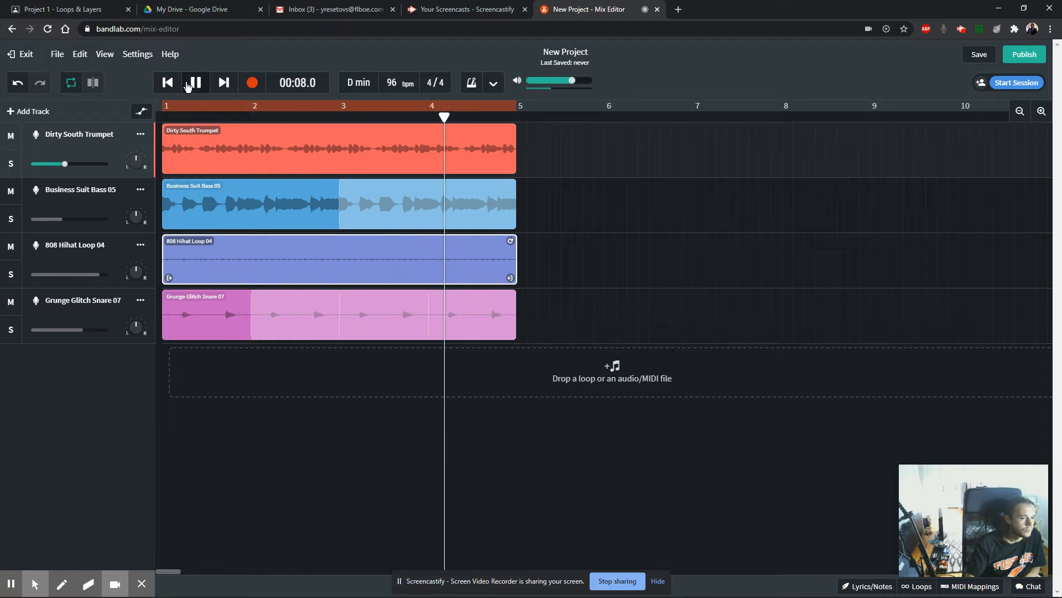
{"action": "left_click", "coordinate": [195, 83]}
{"action": "left_click", "coordinate": [167, 83]}
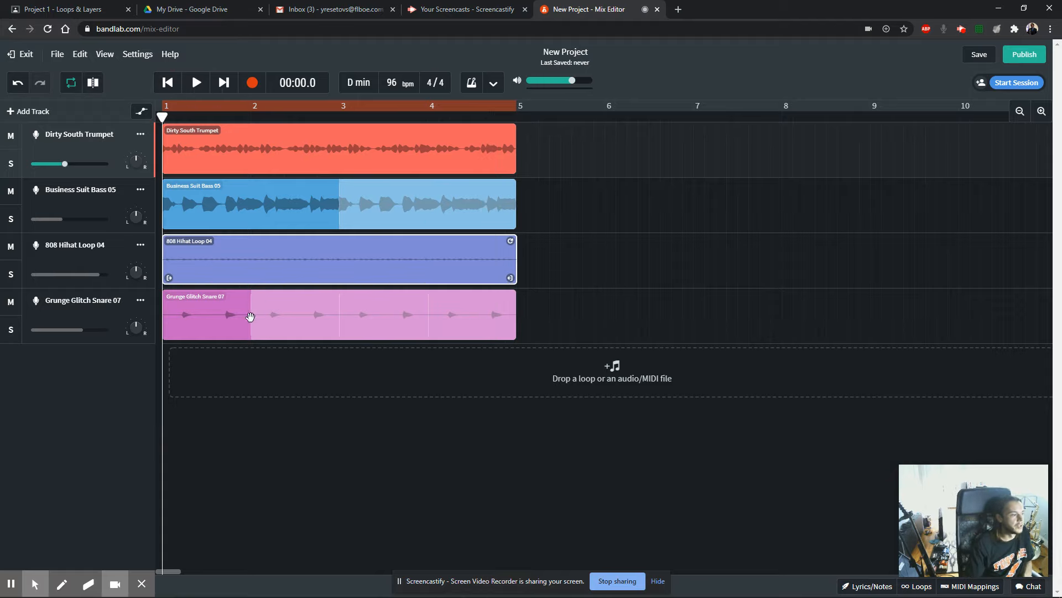
{"action": "left_click", "coordinate": [218, 323]}
{"action": "left_click", "coordinate": [214, 268]}
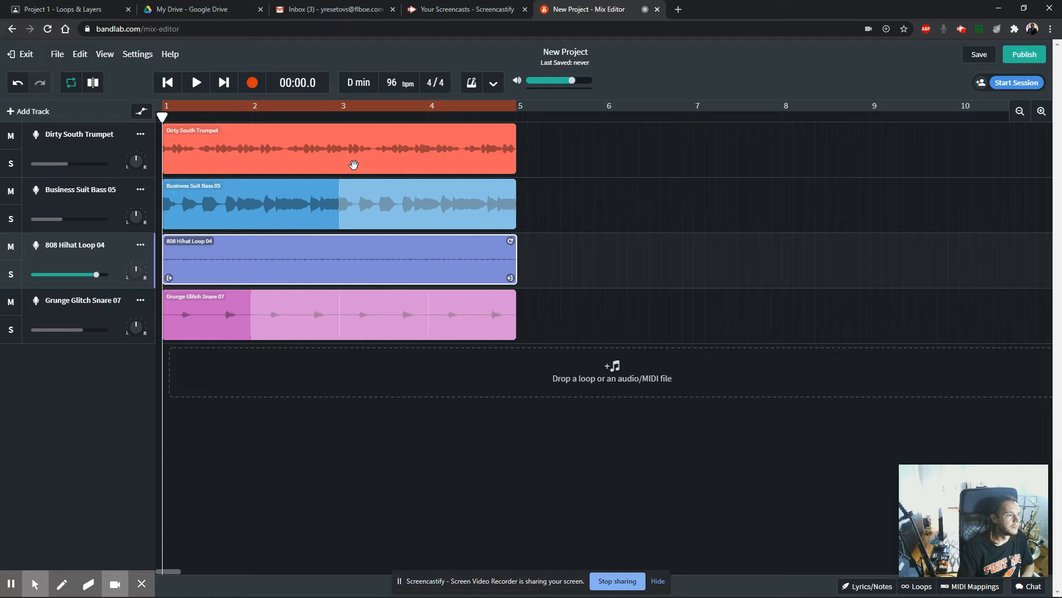
Rename the project as Loops Project Demo 1 and save it
{"action": "left_click_drag", "start_coordinate": [616, 52], "coordinate": [511, 50]}
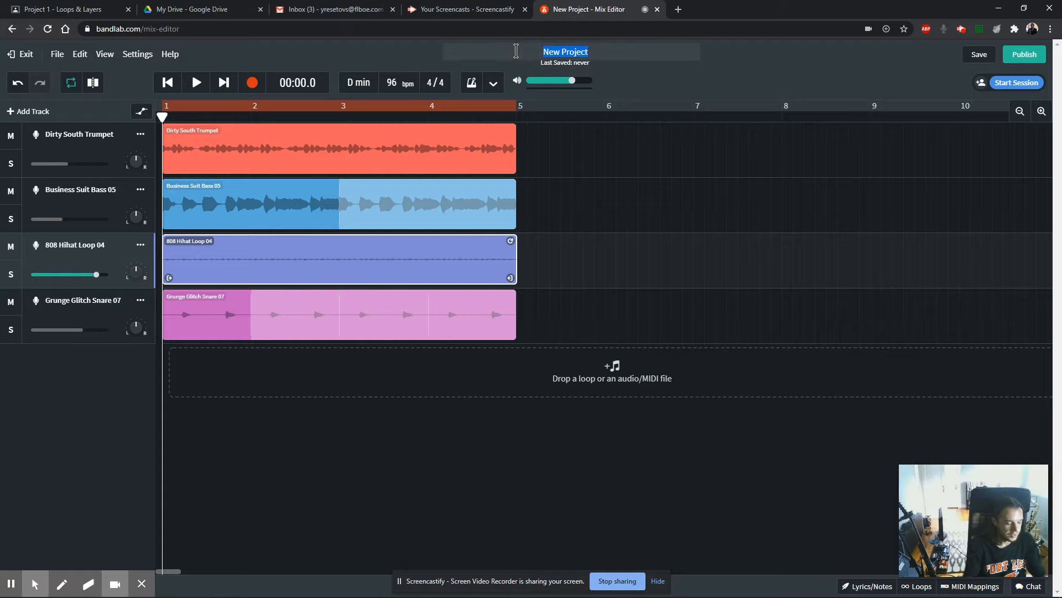
{"action": "type", "text": "L"}
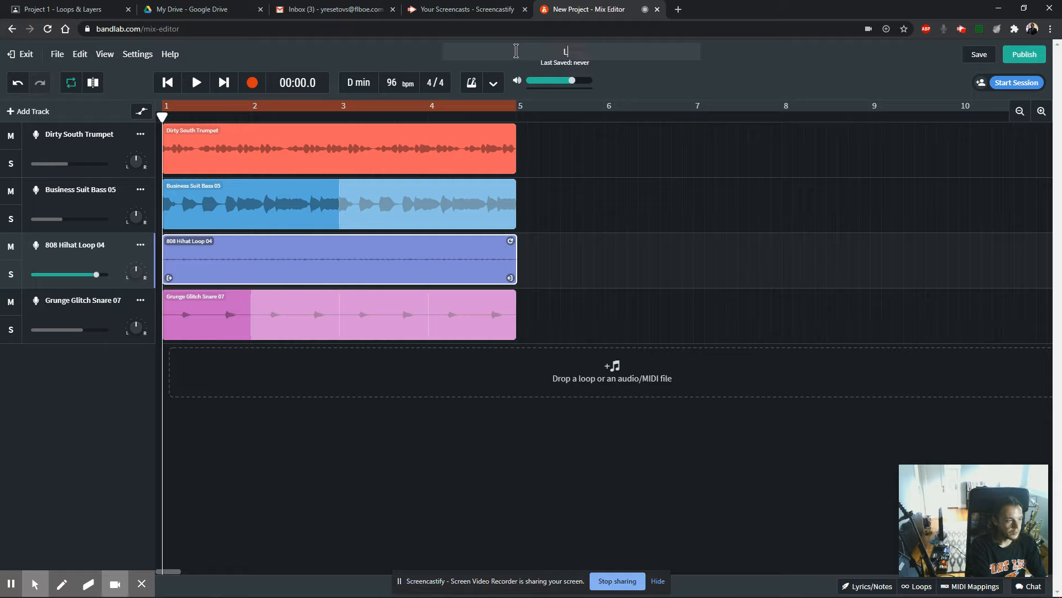
{"action": "type", "text": "oops P"}
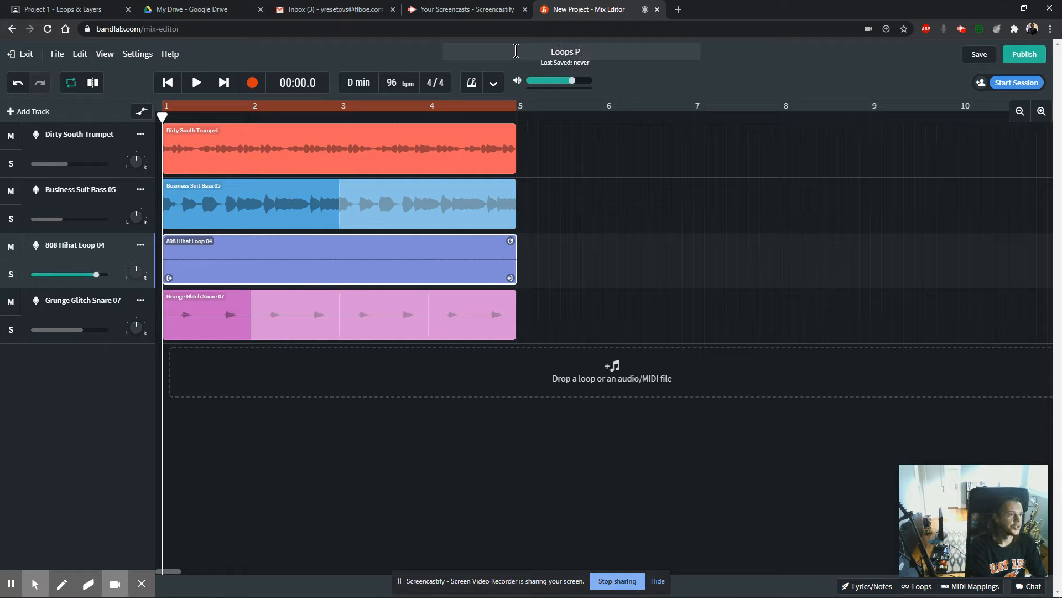
{"action": "type", "text": "roject Demo 1"}
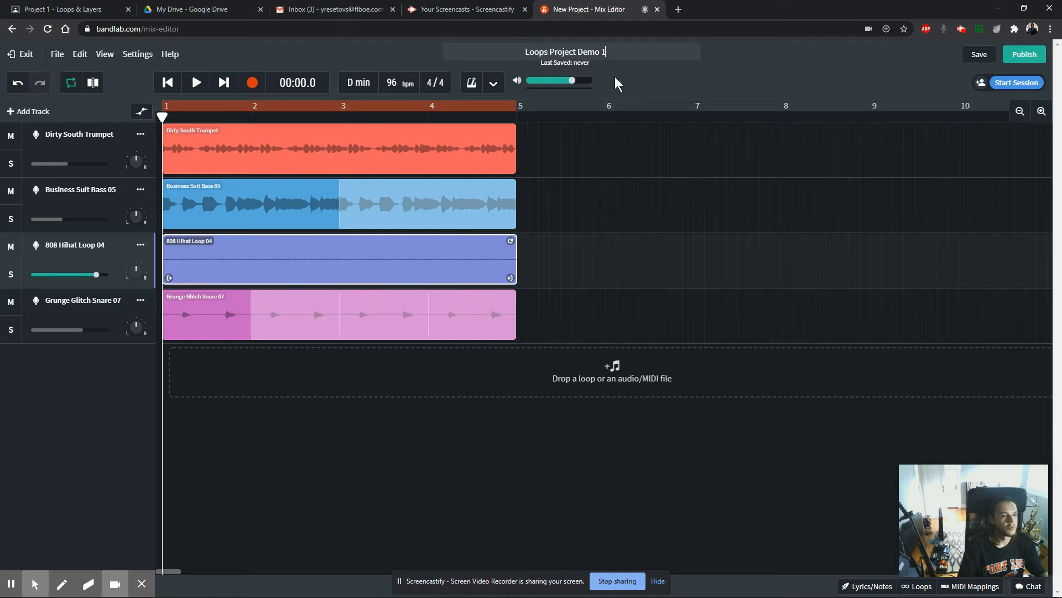
{"action": "left_click", "coordinate": [985, 57]}
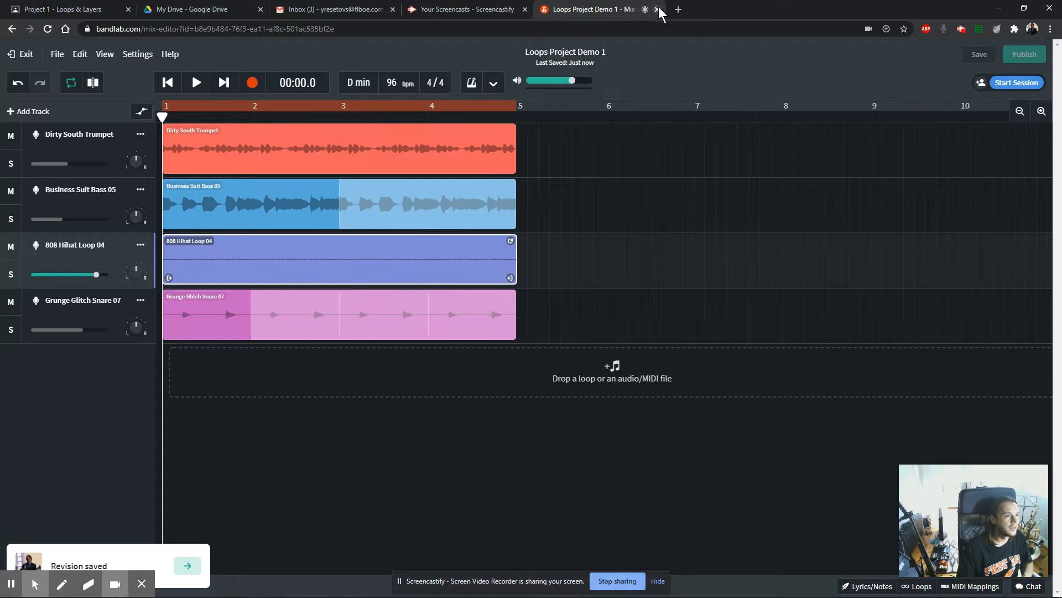
Exit the mix editor to the Loops Project Demo 1 project page and look through the account menu there
{"action": "left_click", "coordinate": [16, 57]}
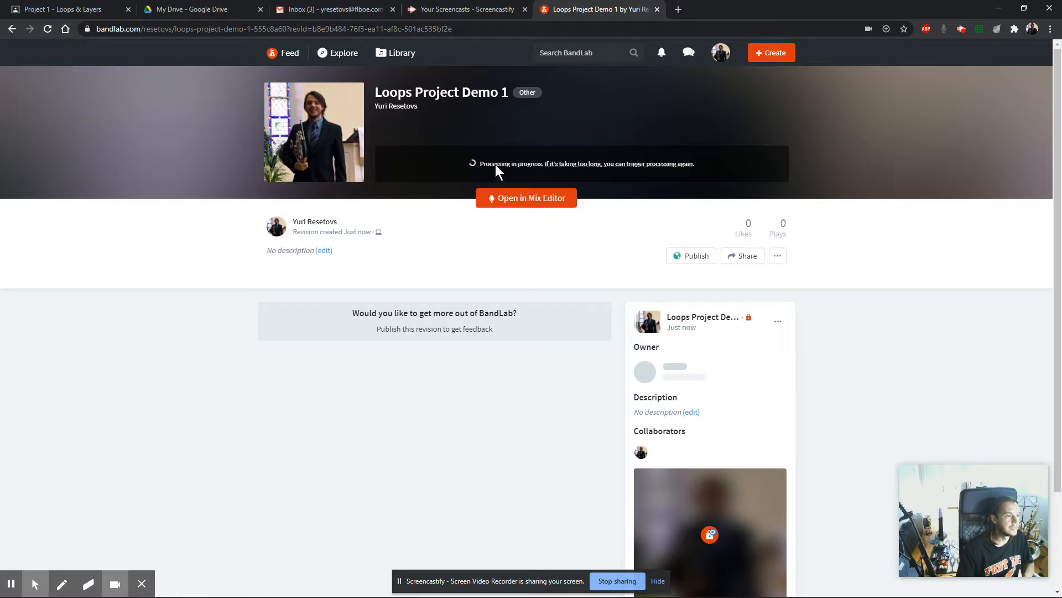
{"action": "left_click", "coordinate": [721, 54]}
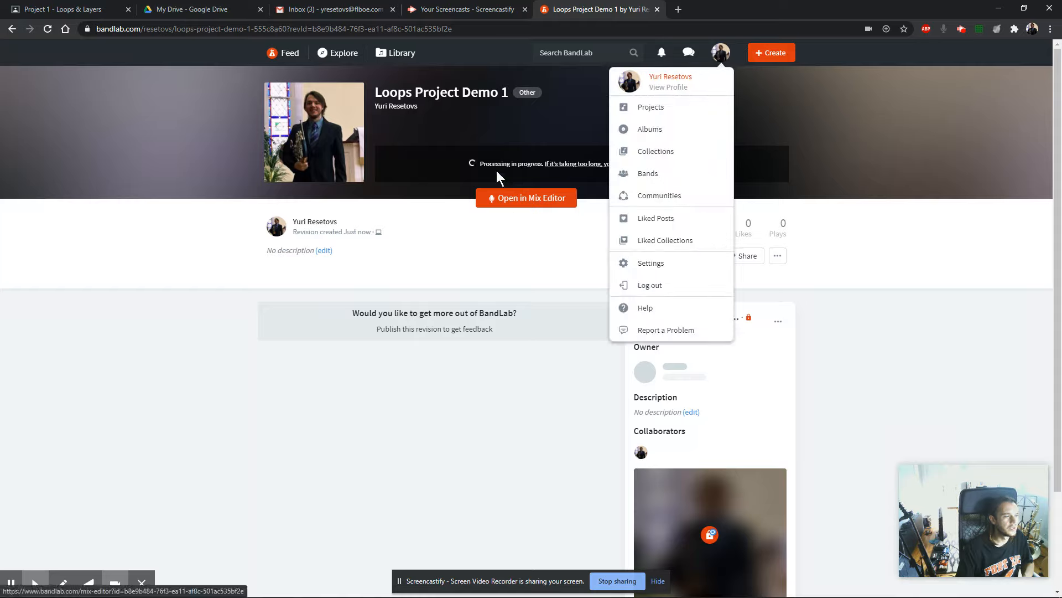
{"action": "left_click", "coordinate": [868, 217]}
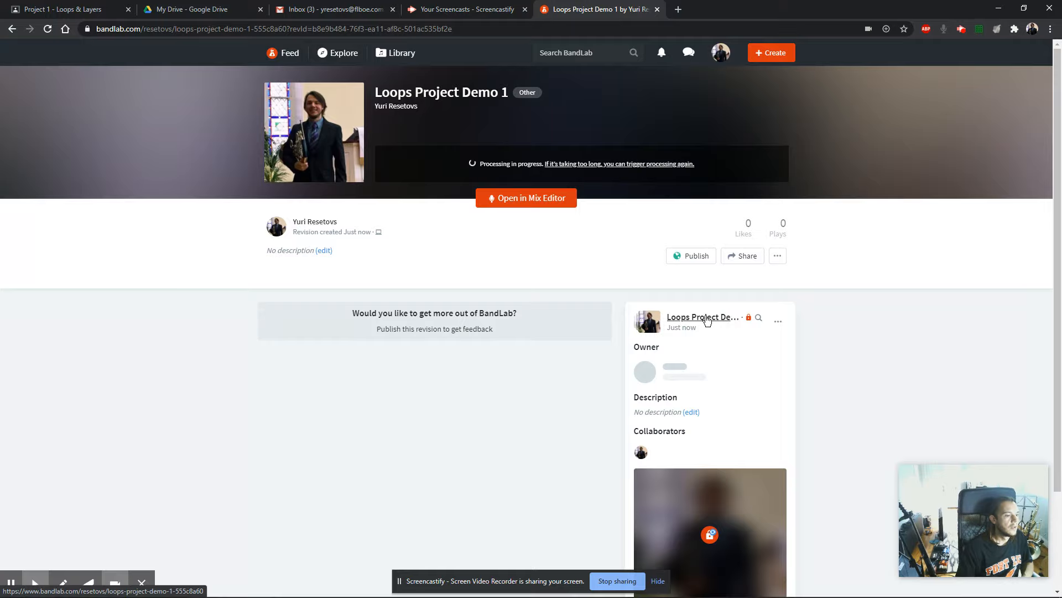
Reopen Loops Project Demo 1 in the Mix Editor to check the saved tracks, and exit back to its project page
{"action": "left_click", "coordinate": [523, 199]}
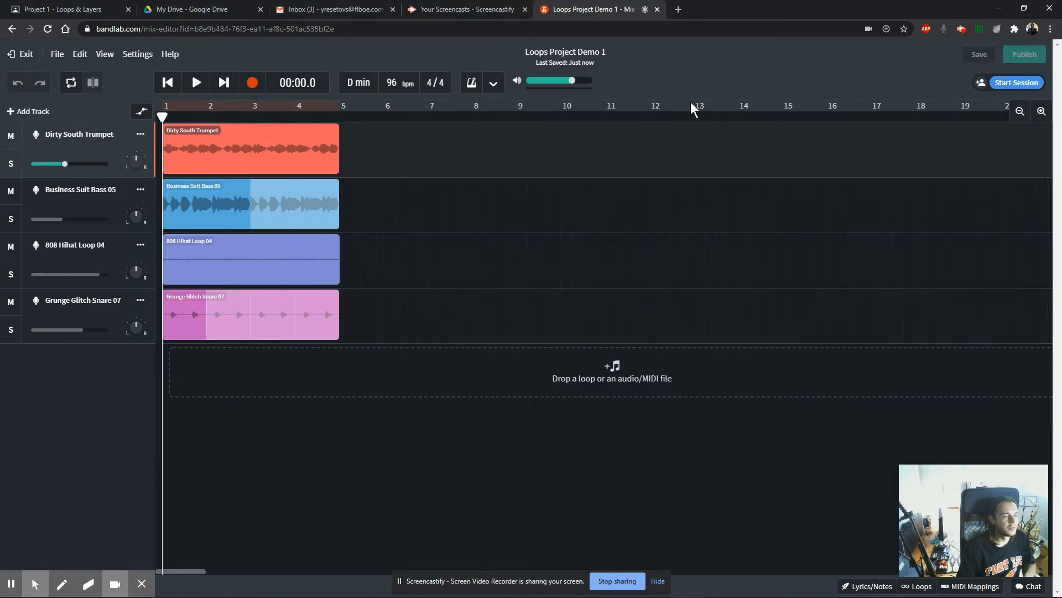
{"action": "left_click", "coordinate": [9, 54]}
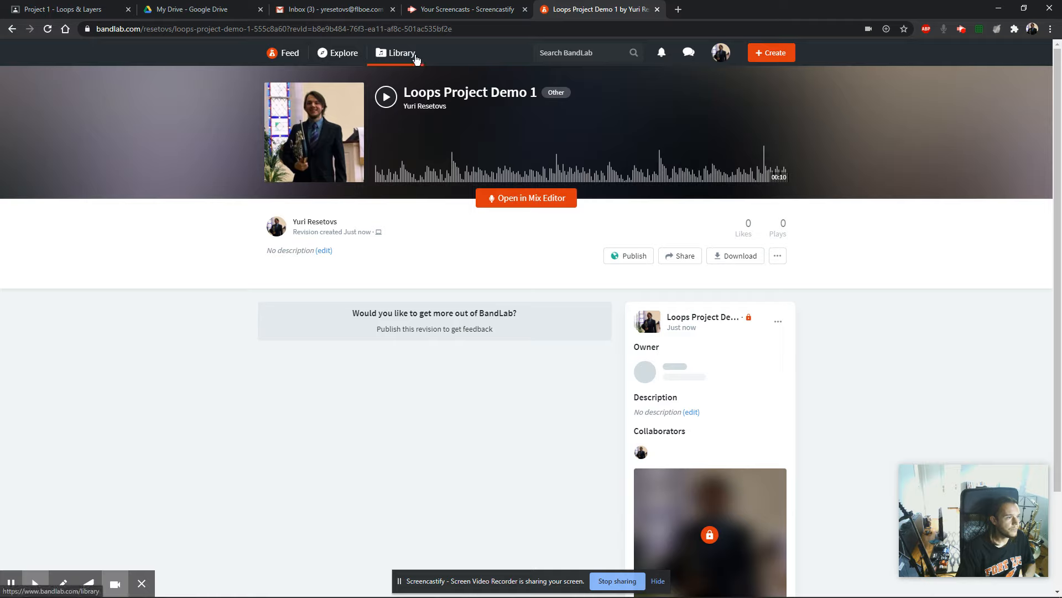
{"action": "mouse_move", "coordinate": [429, 91]}
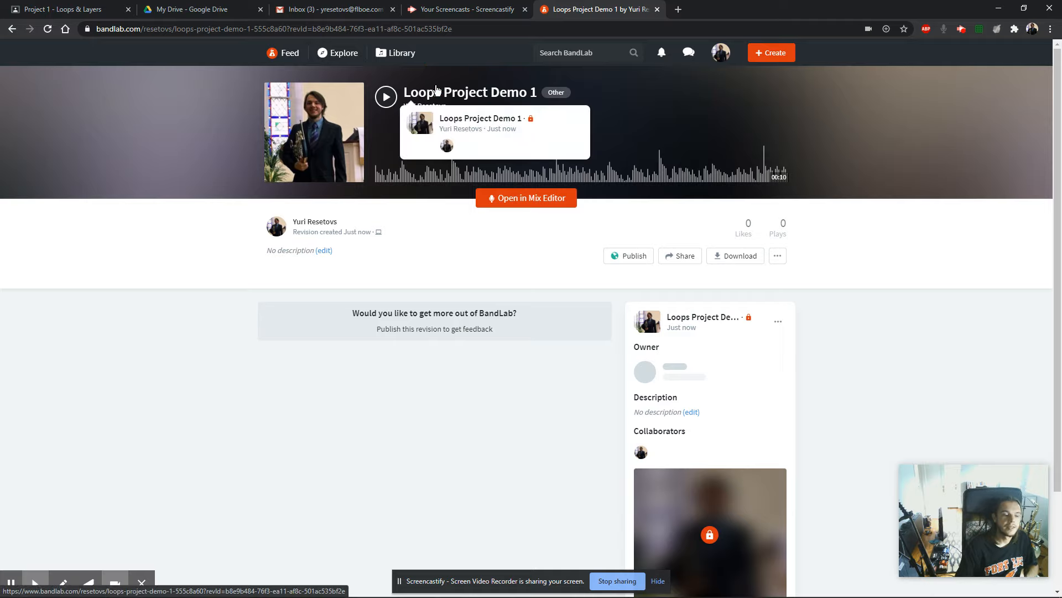